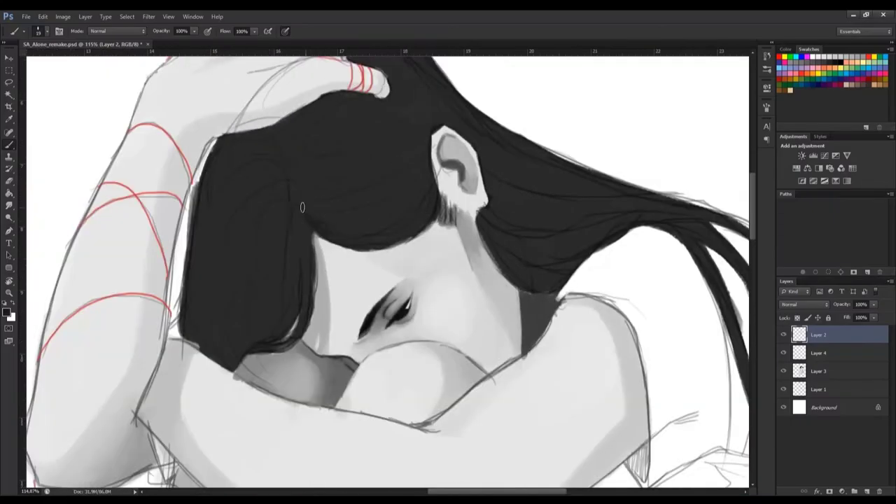
Darken the soft shading down the girl's thigh on Layer 2
{"action": "scroll", "coordinate": [303, 207], "scroll_direction": "down", "scroll_amount": 3}
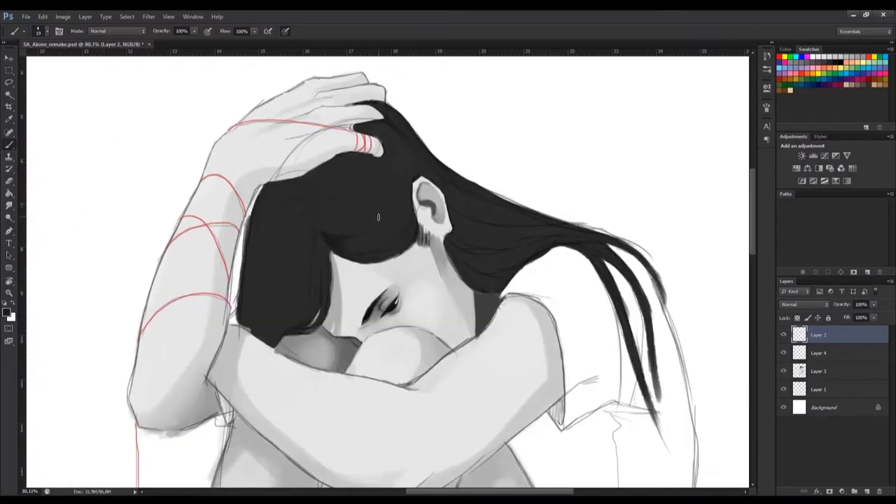
{"action": "scroll", "coordinate": [412, 218], "scroll_direction": "up", "scroll_amount": 2}
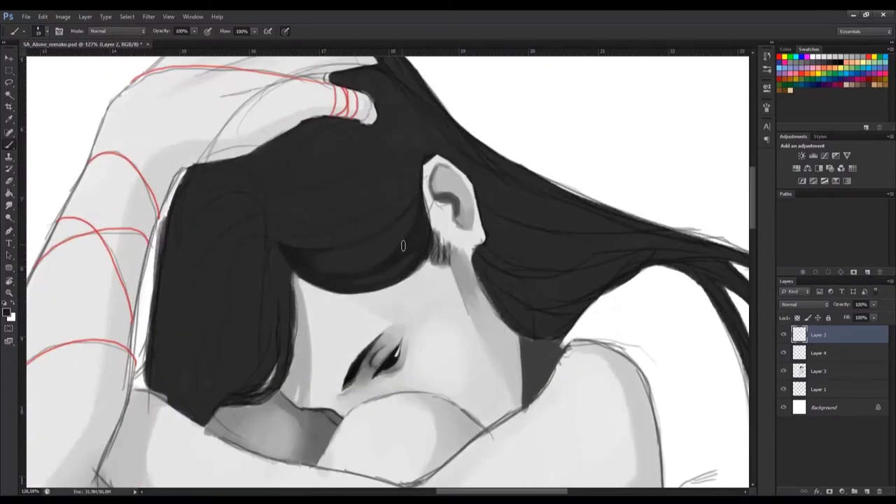
{"action": "scroll", "coordinate": [400, 244], "scroll_direction": "down", "scroll_amount": 1}
{"action": "scroll", "coordinate": [403, 276], "scroll_direction": "up", "scroll_amount": 2}
{"action": "scroll", "coordinate": [301, 217], "scroll_direction": "up", "scroll_amount": 1}
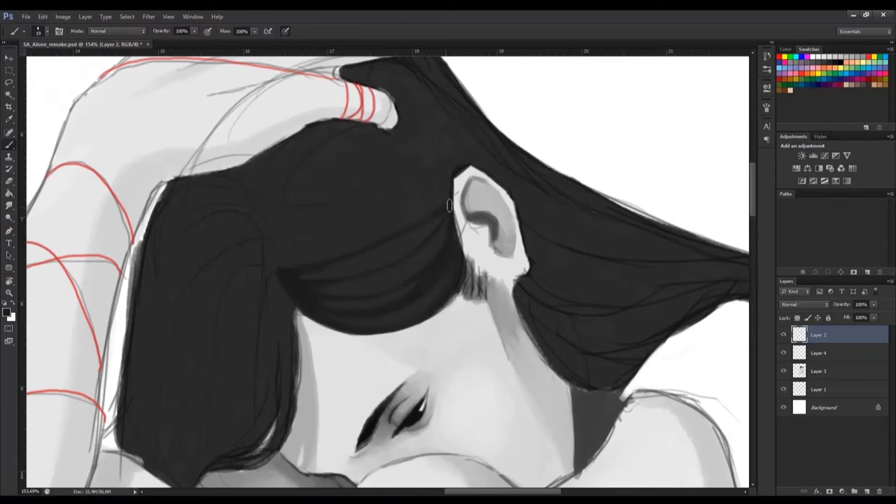
{"action": "scroll", "coordinate": [446, 253], "scroll_direction": "down", "scroll_amount": 3}
{"action": "scroll", "coordinate": [413, 276], "scroll_direction": "up", "scroll_amount": 1}
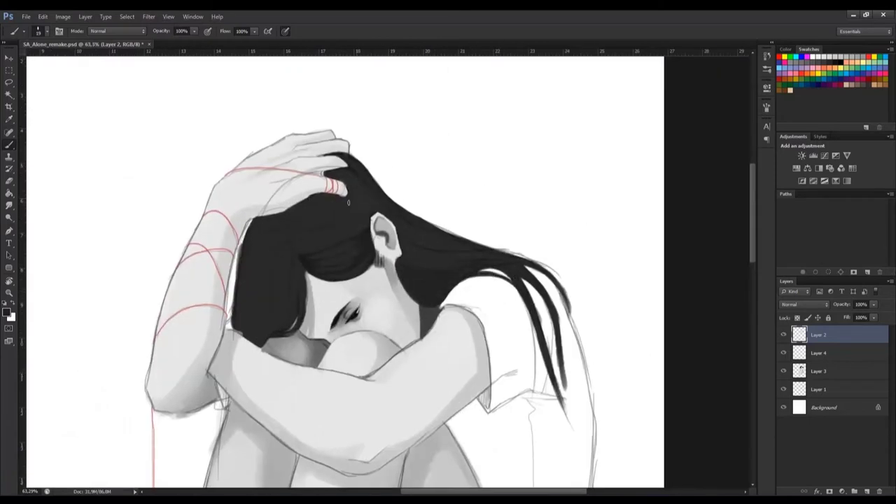
{"action": "scroll", "coordinate": [311, 236], "scroll_direction": "up", "scroll_amount": 1}
{"action": "scroll", "coordinate": [323, 245], "scroll_direction": "up", "scroll_amount": 1}
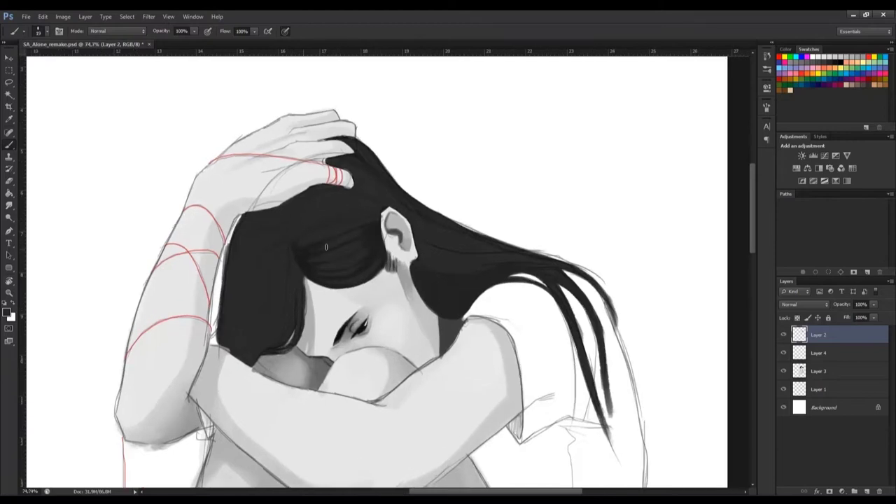
{"action": "scroll", "coordinate": [413, 228], "scroll_direction": "down", "scroll_amount": 4}
{"action": "scroll", "coordinate": [414, 228], "scroll_direction": "down", "scroll_amount": 4}
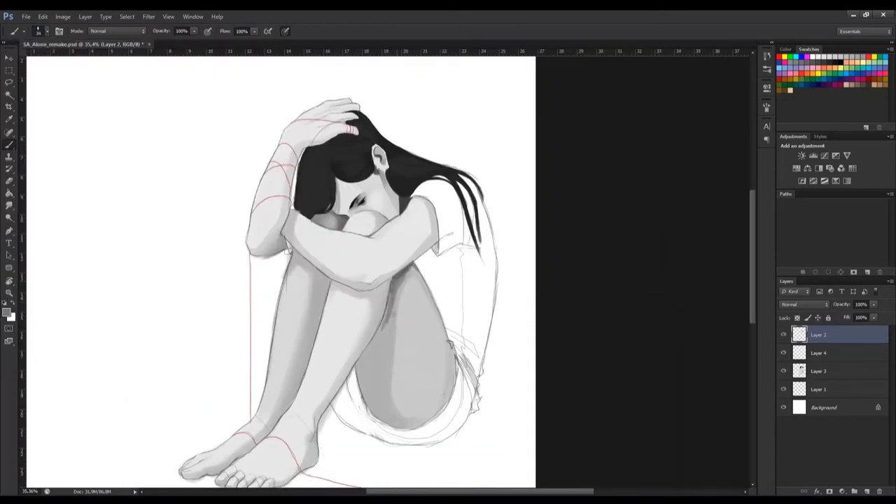
{"action": "left_click_drag", "start_coordinate": [385, 294], "coordinate": [365, 400]}
{"action": "left_click_drag", "start_coordinate": [371, 337], "coordinate": [375, 409]}
{"action": "left_click_drag", "start_coordinate": [385, 319], "coordinate": [383, 364]}
{"action": "mouse_move", "coordinate": [394, 297]}
{"action": "left_mouse_down"}
{"action": "mouse_move", "coordinate": [381, 392]}
{"action": "mouse_move", "coordinate": [449, 421]}
{"action": "left_mouse_up"}
Paint lighter highlight patches and small strokes along the thigh's edge, then enlarge the brush
{"action": "left_click_drag", "start_coordinate": [372, 370], "coordinate": [403, 329]}
{"action": "mouse_move", "coordinate": [420, 280]}
{"action": "left_mouse_down"}
{"action": "mouse_move", "coordinate": [435, 392]}
{"action": "mouse_move", "coordinate": [400, 413]}
{"action": "left_mouse_up"}
{"action": "left_click_drag", "start_coordinate": [448, 350], "coordinate": [438, 303]}
{"action": "scroll", "coordinate": [439, 303], "scroll_direction": "up", "scroll_amount": 2}
{"action": "mouse_move", "coordinate": [490, 316]}
{"action": "left_mouse_down"}
{"action": "mouse_move", "coordinate": [483, 365]}
{"action": "mouse_move", "coordinate": [494, 364]}
{"action": "left_mouse_up"}
{"action": "scroll", "coordinate": [533, 326], "scroll_direction": "down", "scroll_amount": 3}
{"action": "scroll", "coordinate": [460, 252], "scroll_direction": "up", "scroll_amount": 4}
{"action": "scroll", "coordinate": [460, 253], "scroll_direction": "down", "scroll_amount": 1}
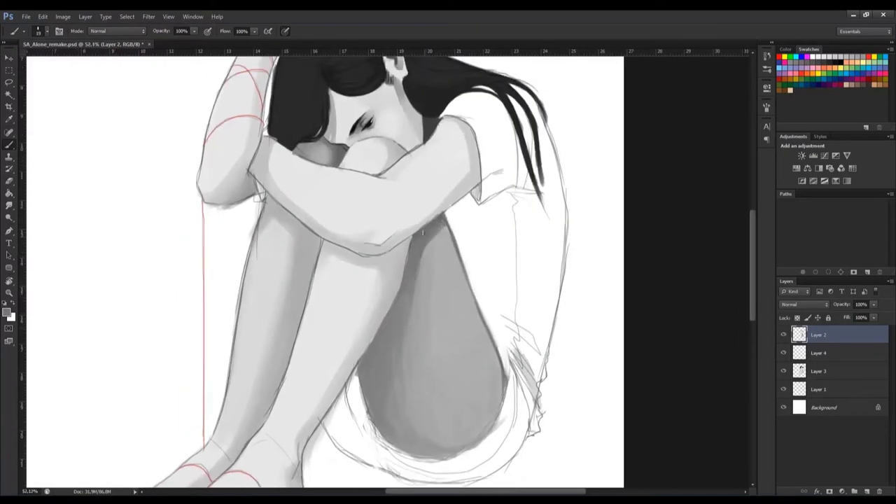
{"action": "right_click", "coordinate": [423, 232]}
{"action": "scroll", "coordinate": [448, 266], "scroll_direction": "down", "scroll_amount": 2}
{"action": "scroll", "coordinate": [458, 236], "scroll_direction": "up", "scroll_amount": 2}
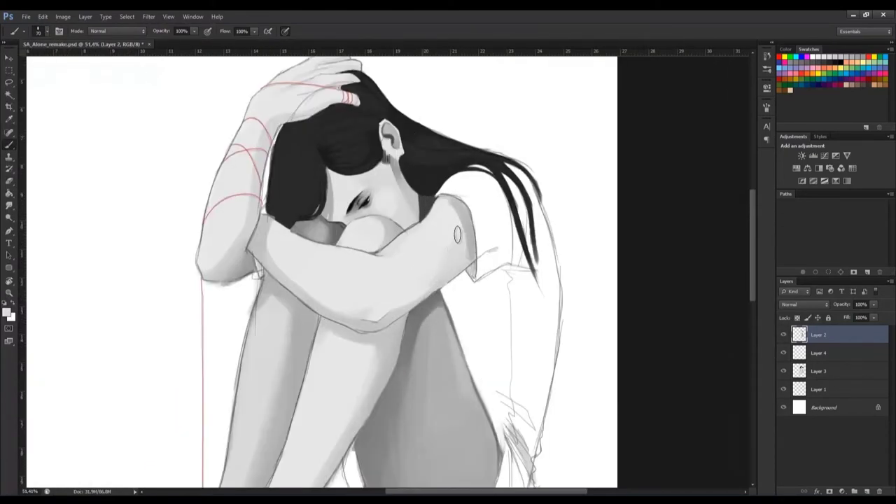
{"action": "scroll", "coordinate": [465, 259], "scroll_direction": "down", "scroll_amount": 1}
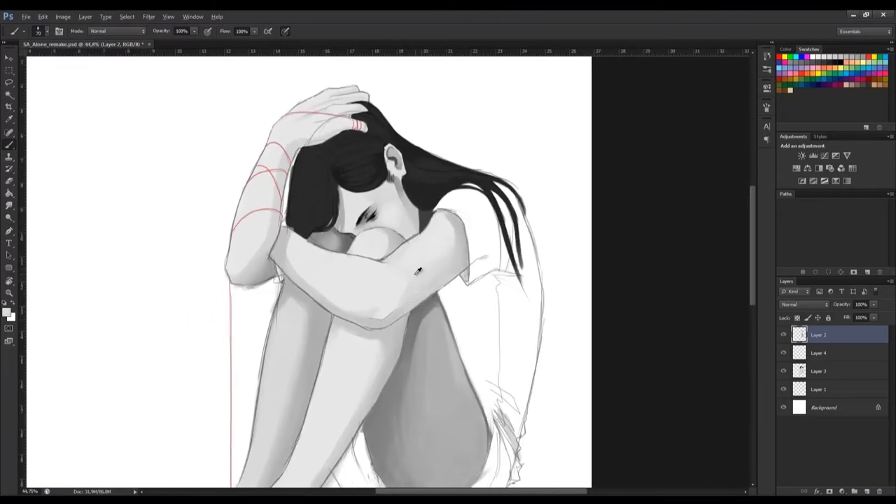
{"action": "scroll", "coordinate": [396, 283], "scroll_direction": "up", "scroll_amount": 1}
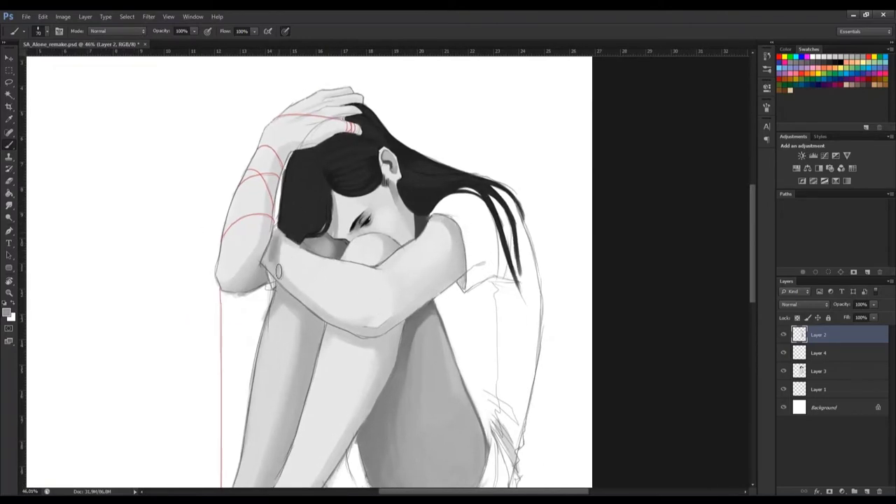
{"action": "scroll", "coordinate": [280, 249], "scroll_direction": "down", "scroll_amount": 1}
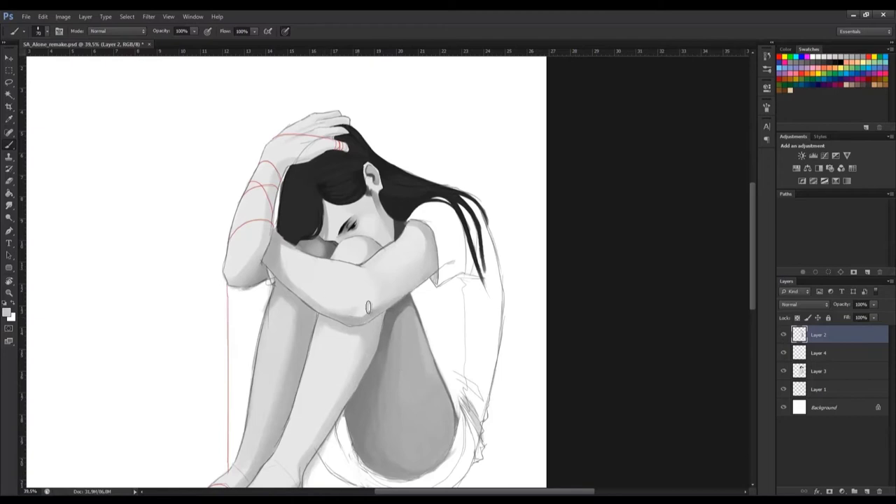
{"action": "scroll", "coordinate": [355, 300], "scroll_direction": "down", "scroll_amount": 1}
{"action": "scroll", "coordinate": [392, 224], "scroll_direction": "up", "scroll_amount": 1}
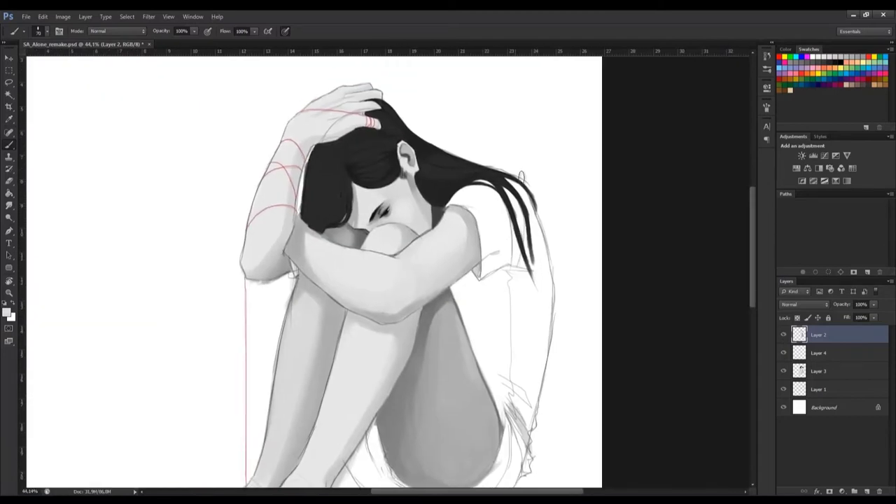
Delete the unused Layer 4, confirming with Yes
{"action": "key", "text": "alt+bracketleft"}
{"action": "key", "text": "Delete"}
{"action": "key", "text": "Return"}
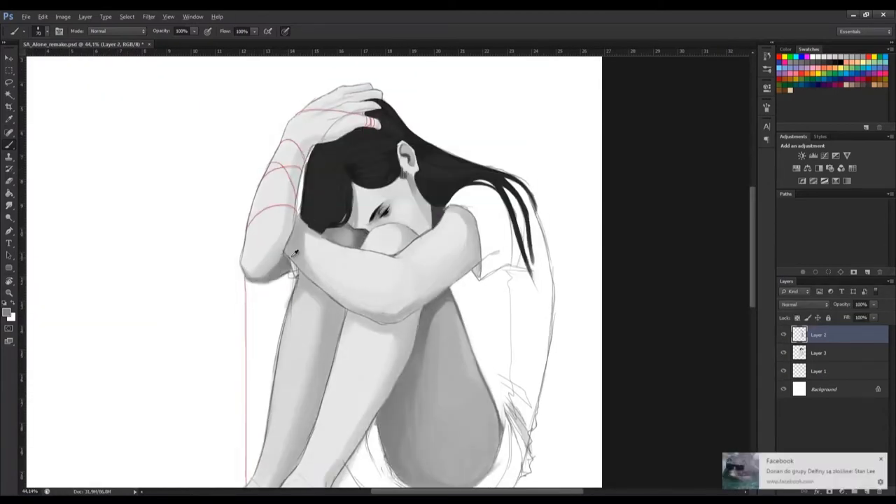
Set the brush size to 33 in the Brush Preset picker
{"action": "scroll", "coordinate": [336, 231], "scroll_direction": "up", "scroll_amount": 2}
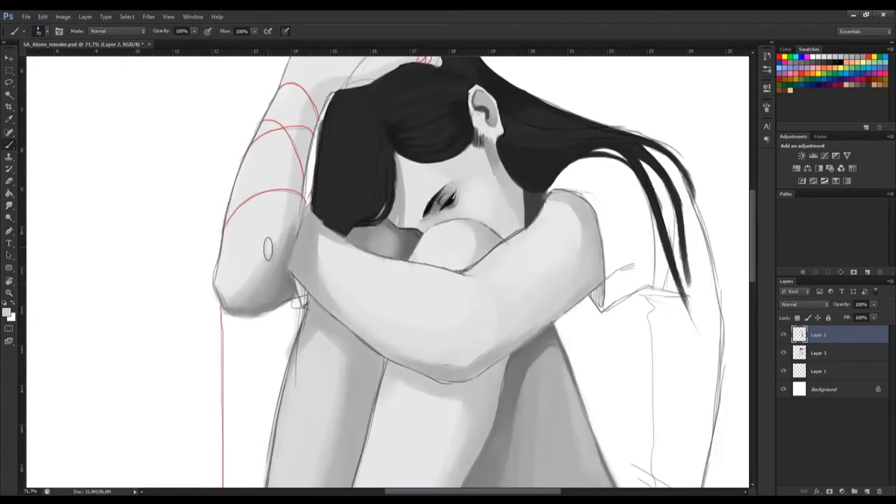
{"action": "scroll", "coordinate": [270, 273], "scroll_direction": "down", "scroll_amount": 1}
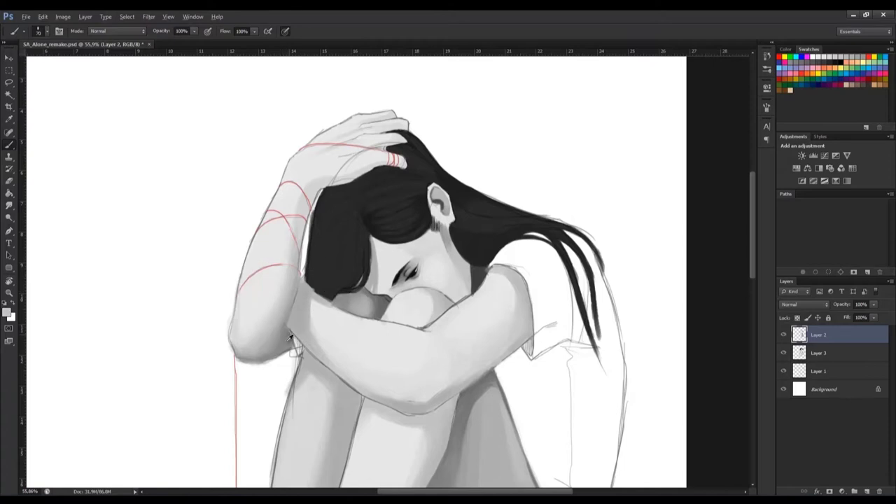
{"action": "scroll", "coordinate": [317, 190], "scroll_direction": "down", "scroll_amount": 1}
{"action": "scroll", "coordinate": [336, 210], "scroll_direction": "up", "scroll_amount": 2}
{"action": "right_click", "coordinate": [355, 229]}
{"action": "key", "text": "Escape"}
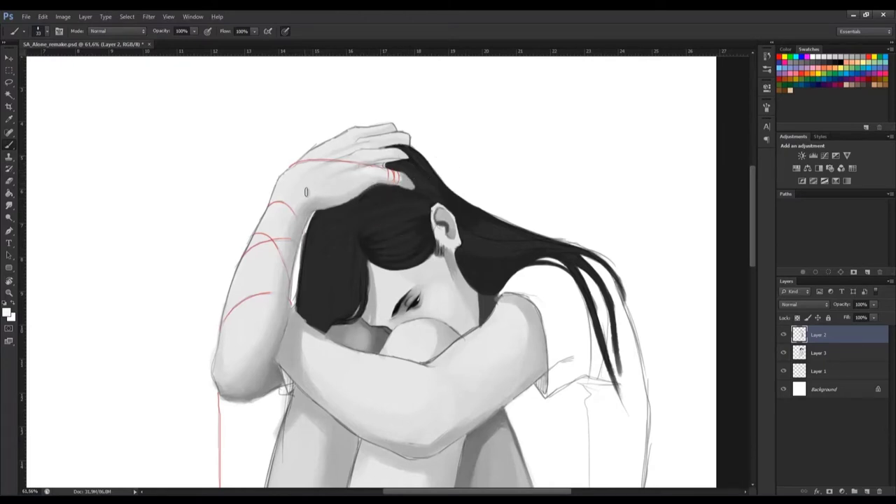
Touch up the shading of the hand and the fingers gripping her hair
{"action": "scroll", "coordinate": [344, 136], "scroll_direction": "up", "scroll_amount": 1}
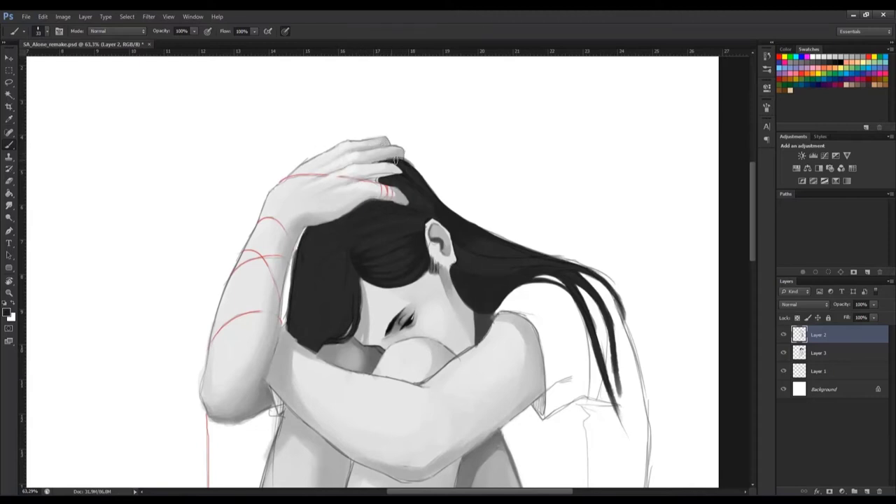
{"action": "scroll", "coordinate": [317, 203], "scroll_direction": "up", "scroll_amount": 2}
{"action": "scroll", "coordinate": [362, 177], "scroll_direction": "up", "scroll_amount": 1}
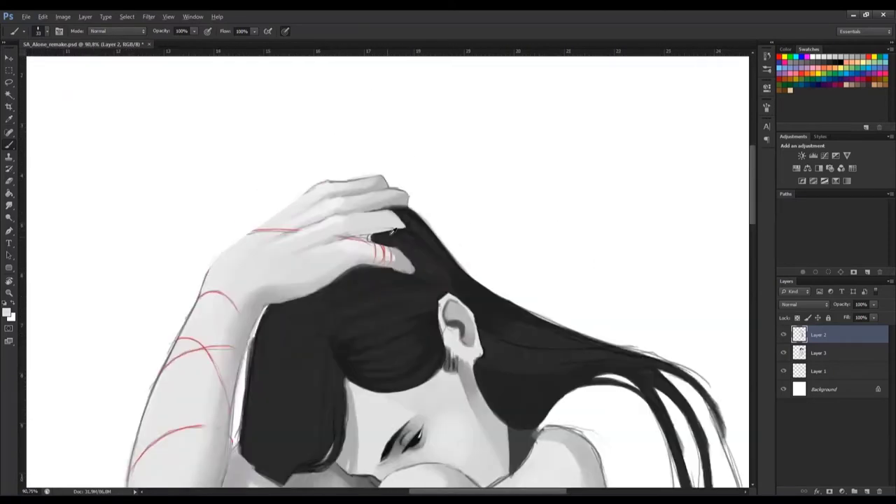
{"action": "scroll", "coordinate": [370, 140], "scroll_direction": "down", "scroll_amount": 3}
{"action": "scroll", "coordinate": [393, 176], "scroll_direction": "up", "scroll_amount": 2}
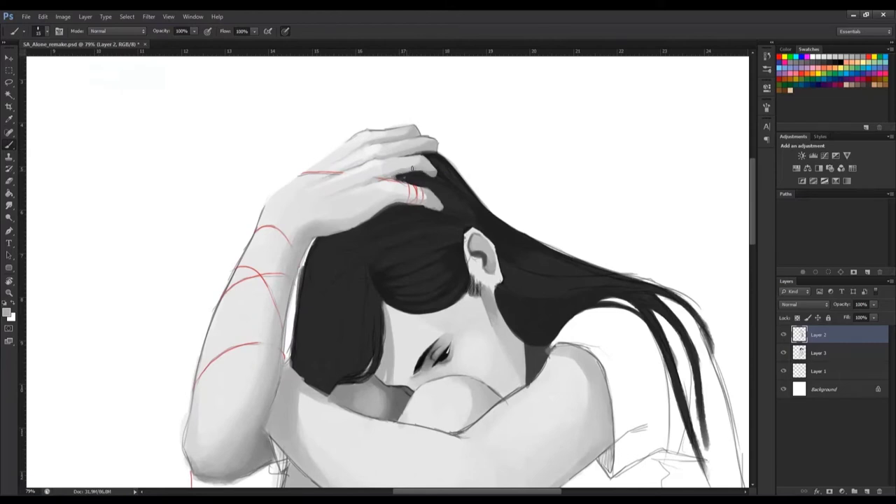
{"action": "scroll", "coordinate": [377, 165], "scroll_direction": "up", "scroll_amount": 1}
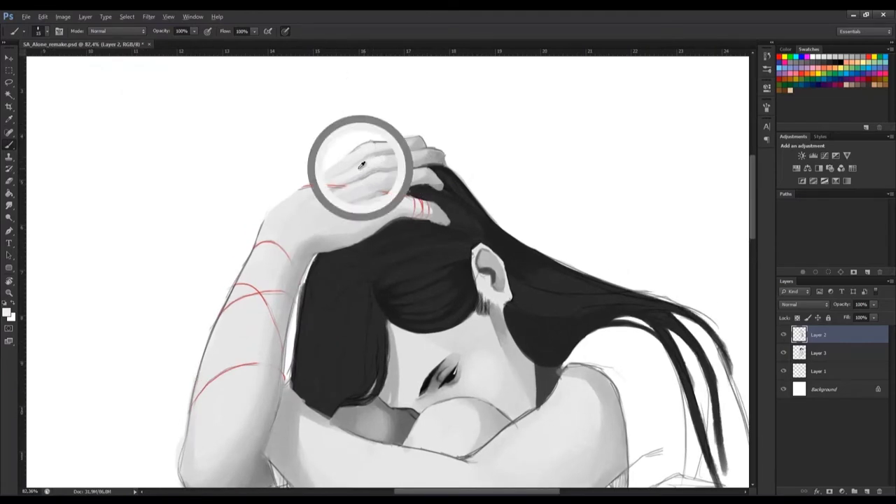
{"action": "scroll", "coordinate": [414, 155], "scroll_direction": "up", "scroll_amount": 1}
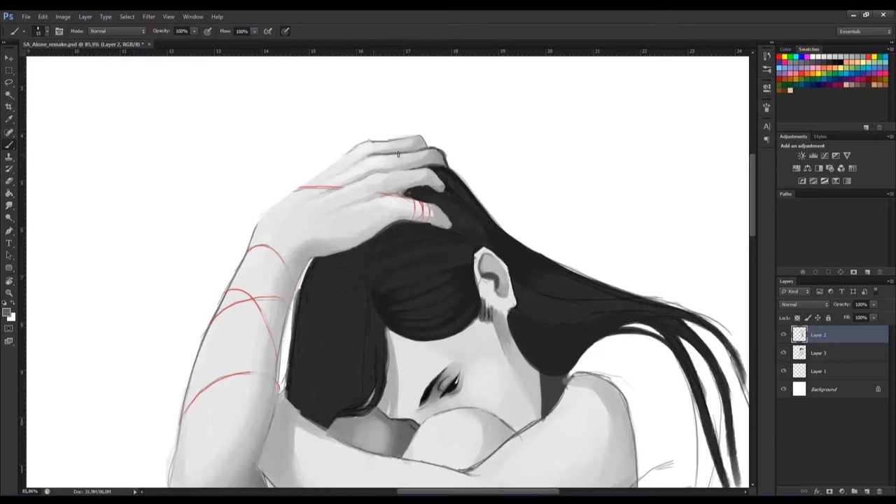
{"action": "scroll", "coordinate": [420, 175], "scroll_direction": "down", "scroll_amount": 1}
{"action": "scroll", "coordinate": [416, 206], "scroll_direction": "up", "scroll_amount": 2}
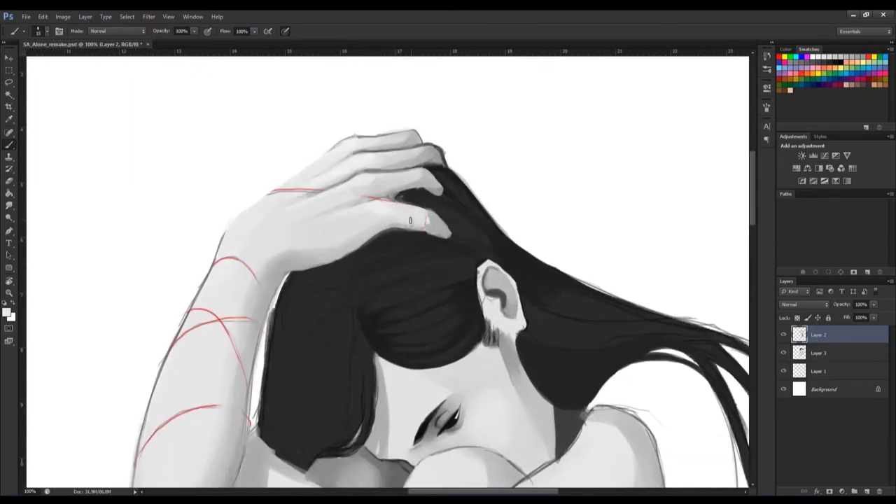
{"action": "scroll", "coordinate": [405, 229], "scroll_direction": "up", "scroll_amount": 2}
{"action": "scroll", "coordinate": [429, 215], "scroll_direction": "up", "scroll_amount": 1}
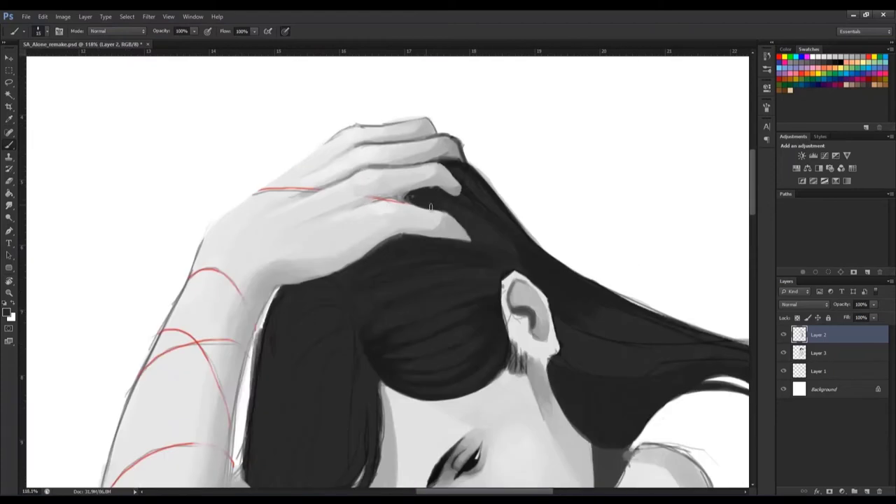
{"action": "scroll", "coordinate": [434, 203], "scroll_direction": "up", "scroll_amount": 2}
{"action": "scroll", "coordinate": [440, 194], "scroll_direction": "down", "scroll_amount": 1}
{"action": "scroll", "coordinate": [444, 188], "scroll_direction": "down", "scroll_amount": 1}
{"action": "scroll", "coordinate": [444, 188], "scroll_direction": "down", "scroll_amount": 3}
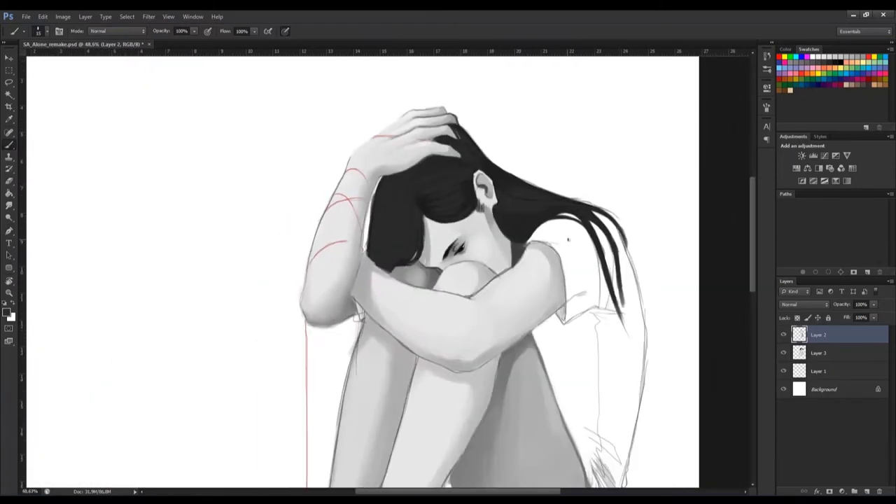
{"action": "scroll", "coordinate": [406, 165], "scroll_direction": "up", "scroll_amount": 2}
{"action": "scroll", "coordinate": [402, 182], "scroll_direction": "up", "scroll_amount": 1}
{"action": "scroll", "coordinate": [400, 247], "scroll_direction": "up", "scroll_amount": 1}
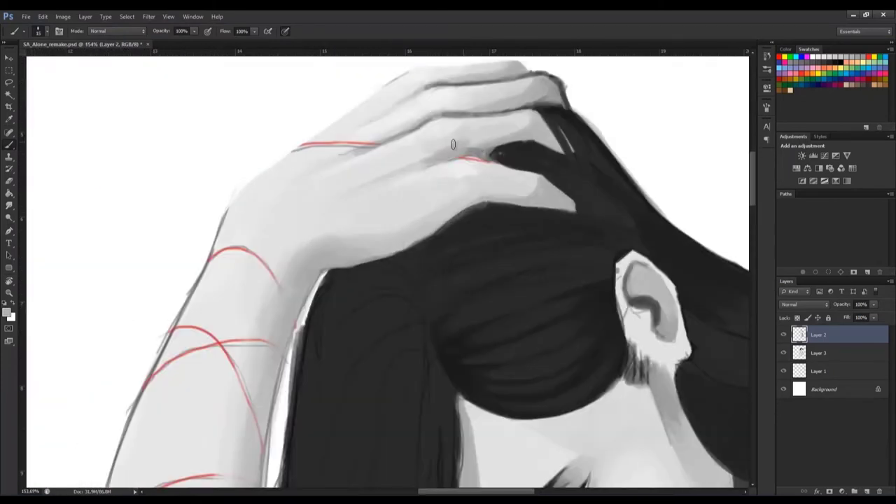
{"action": "scroll", "coordinate": [421, 210], "scroll_direction": "down", "scroll_amount": 2}
{"action": "scroll", "coordinate": [511, 246], "scroll_direction": "down", "scroll_amount": 2}
{"action": "scroll", "coordinate": [511, 246], "scroll_direction": "down", "scroll_amount": 2}
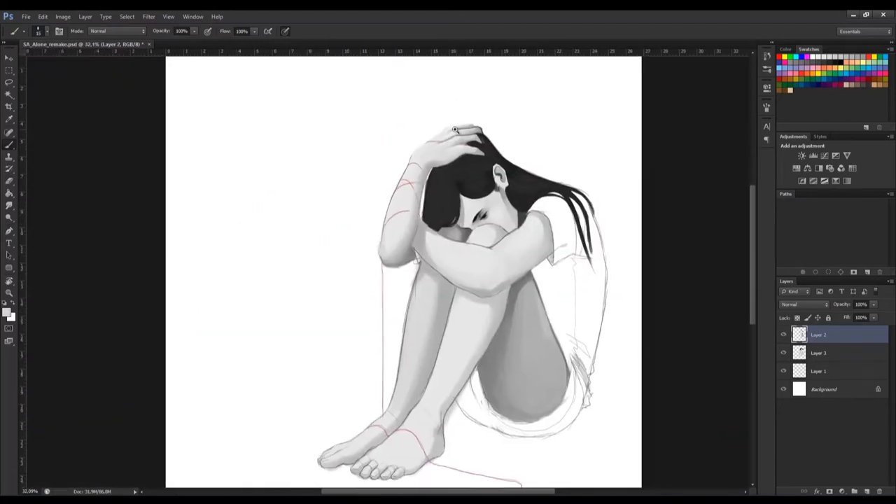
{"action": "scroll", "coordinate": [420, 245], "scroll_direction": "up", "scroll_amount": 3}
{"action": "right_click", "coordinate": [288, 275]}
{"action": "key", "text": "Escape"}
{"action": "scroll", "coordinate": [288, 276], "scroll_direction": "down", "scroll_amount": 2}
{"action": "scroll", "coordinate": [287, 276], "scroll_direction": "down", "scroll_amount": 2}
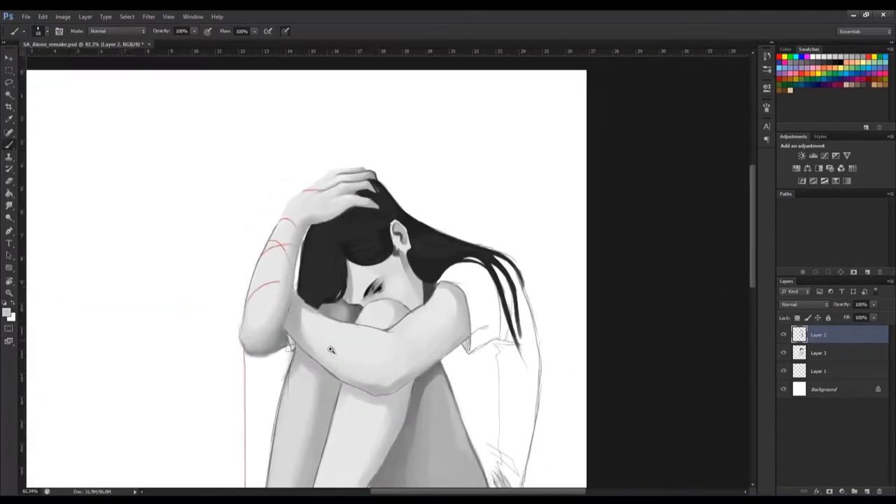
{"action": "scroll", "coordinate": [315, 273], "scroll_direction": "down", "scroll_amount": 1}
{"action": "scroll", "coordinate": [329, 266], "scroll_direction": "up", "scroll_amount": 1}
{"action": "scroll", "coordinate": [484, 253], "scroll_direction": "up", "scroll_amount": 4}
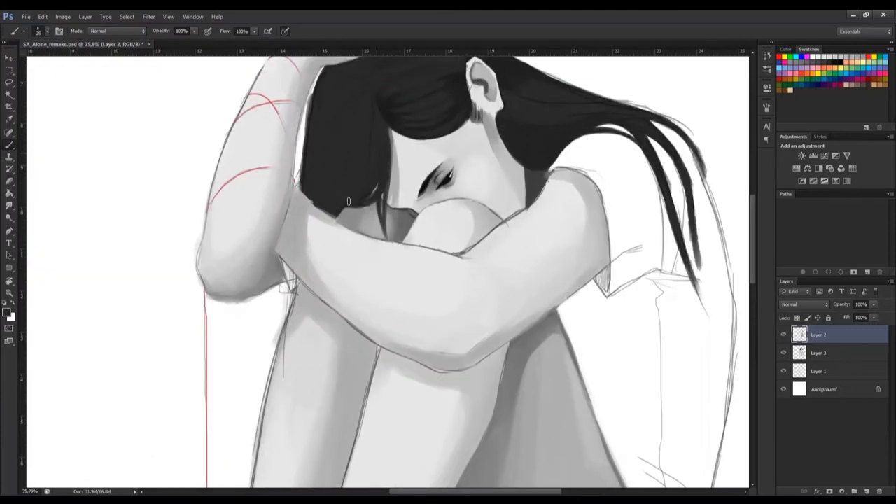
{"action": "scroll", "coordinate": [415, 191], "scroll_direction": "down", "scroll_amount": 1}
{"action": "scroll", "coordinate": [392, 234], "scroll_direction": "up", "scroll_amount": 1}
{"action": "scroll", "coordinate": [392, 234], "scroll_direction": "up", "scroll_amount": 1}
{"action": "right_click", "coordinate": [393, 234]}
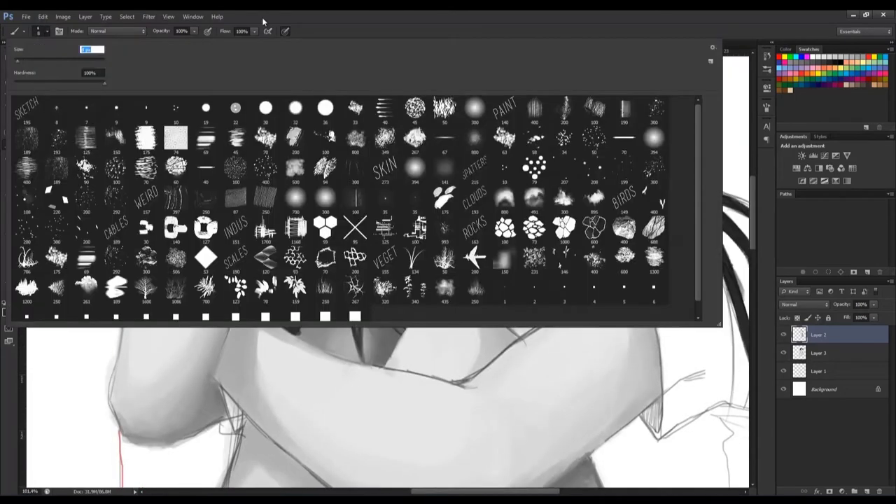
{"action": "key", "text": "Escape"}
{"action": "scroll", "coordinate": [379, 249], "scroll_direction": "down", "scroll_amount": 2}
{"action": "right_click", "coordinate": [379, 249]}
{"action": "key", "text": "Escape"}
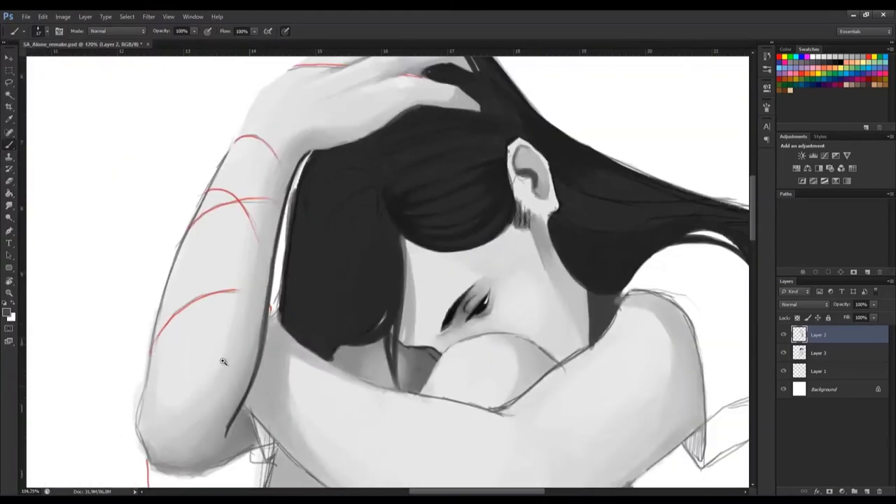
{"action": "scroll", "coordinate": [379, 249], "scroll_direction": "down", "scroll_amount": 1}
{"action": "scroll", "coordinate": [379, 249], "scroll_direction": "up", "scroll_amount": 1}
{"action": "scroll", "coordinate": [379, 249], "scroll_direction": "up", "scroll_amount": 1}
{"action": "scroll", "coordinate": [364, 316], "scroll_direction": "down", "scroll_amount": 1}
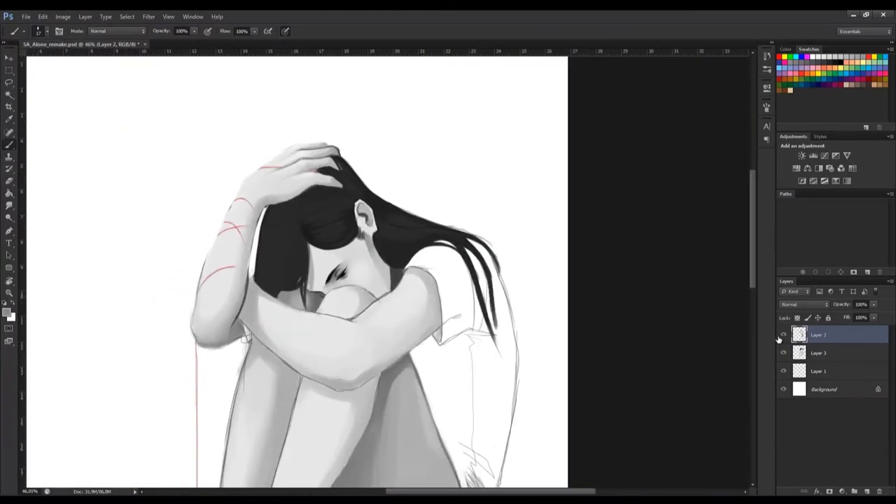
{"action": "scroll", "coordinate": [346, 380], "scroll_direction": "up", "scroll_amount": 2}
{"action": "scroll", "coordinate": [346, 380], "scroll_direction": "down", "scroll_amount": 2}
{"action": "scroll", "coordinate": [167, 295], "scroll_direction": "down", "scroll_amount": 1}
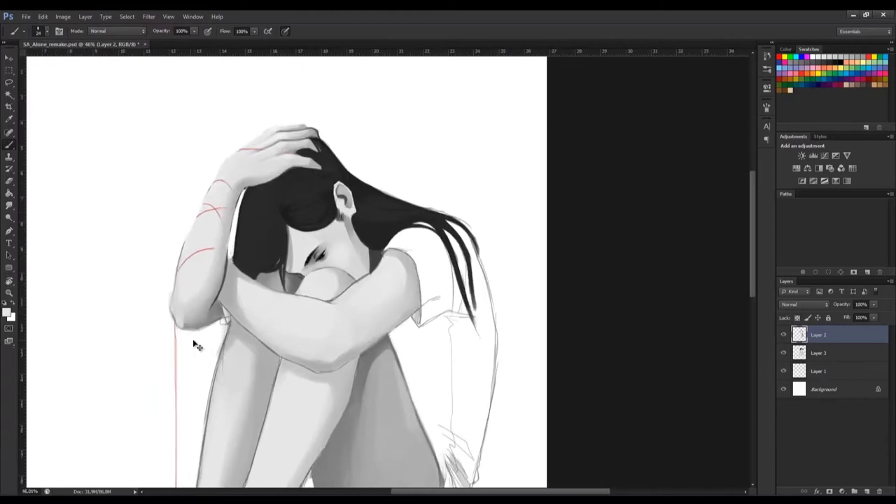
{"action": "scroll", "coordinate": [194, 344], "scroll_direction": "up", "scroll_amount": 1}
{"action": "scroll", "coordinate": [190, 320], "scroll_direction": "down", "scroll_amount": 2}
{"action": "scroll", "coordinate": [276, 352], "scroll_direction": "up", "scroll_amount": 1}
{"action": "scroll", "coordinate": [310, 316], "scroll_direction": "up", "scroll_amount": 2}
{"action": "scroll", "coordinate": [314, 316], "scroll_direction": "down", "scroll_amount": 1}
{"action": "scroll", "coordinate": [318, 324], "scroll_direction": "down", "scroll_amount": 1}
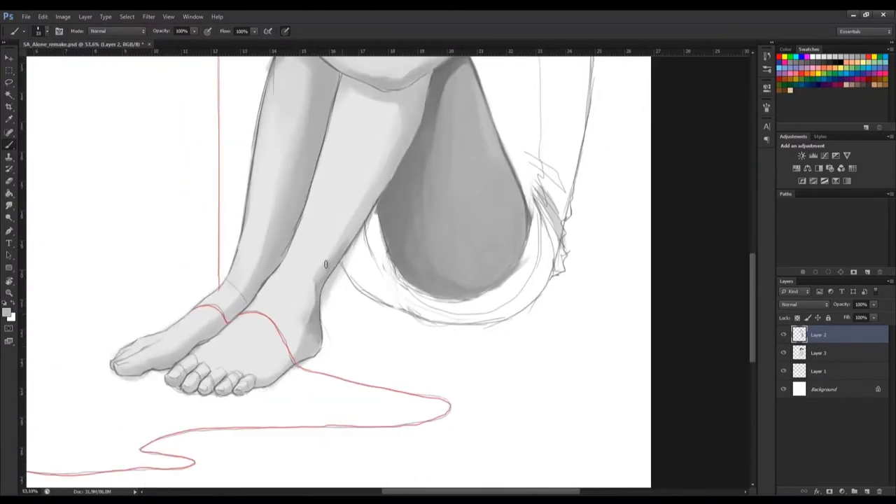
Paint over the toe sketch lines on the front foot into smooth shading
{"action": "scroll", "coordinate": [326, 264], "scroll_direction": "down", "scroll_amount": 2}
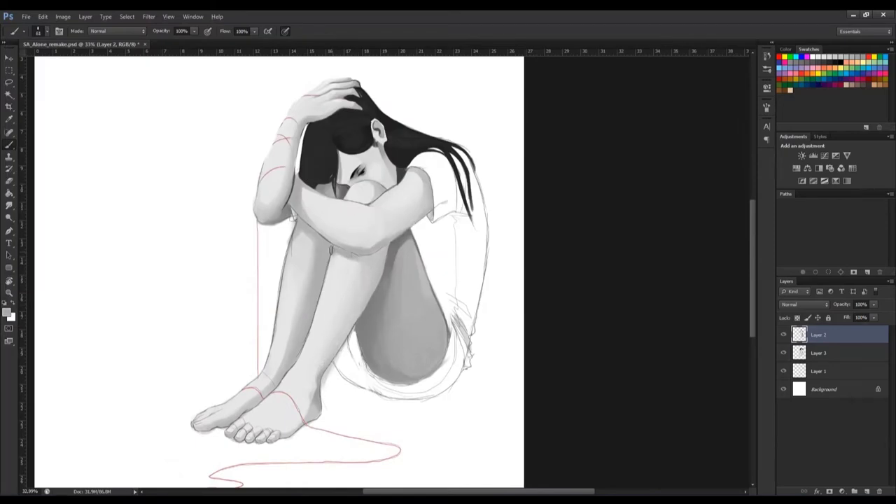
{"action": "scroll", "coordinate": [360, 286], "scroll_direction": "up", "scroll_amount": 2}
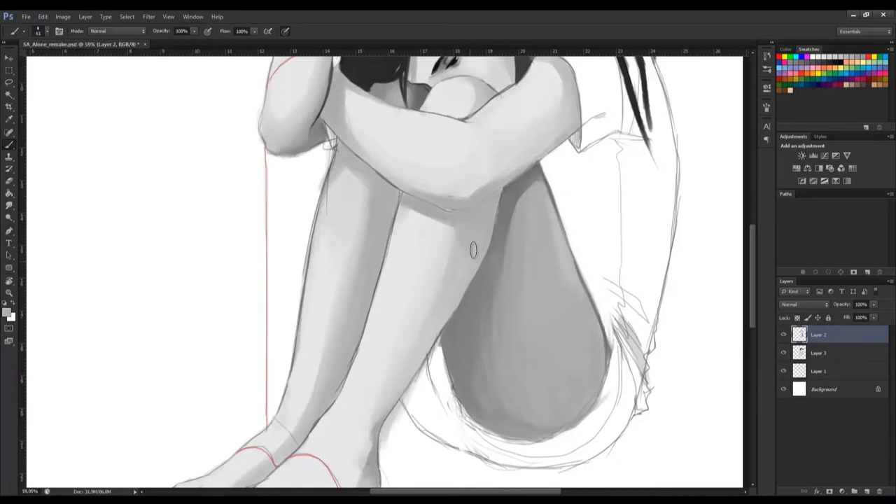
{"action": "scroll", "coordinate": [472, 248], "scroll_direction": "down", "scroll_amount": 1}
{"action": "scroll", "coordinate": [356, 384], "scroll_direction": "down", "scroll_amount": 1}
{"action": "scroll", "coordinate": [357, 401], "scroll_direction": "down", "scroll_amount": 1}
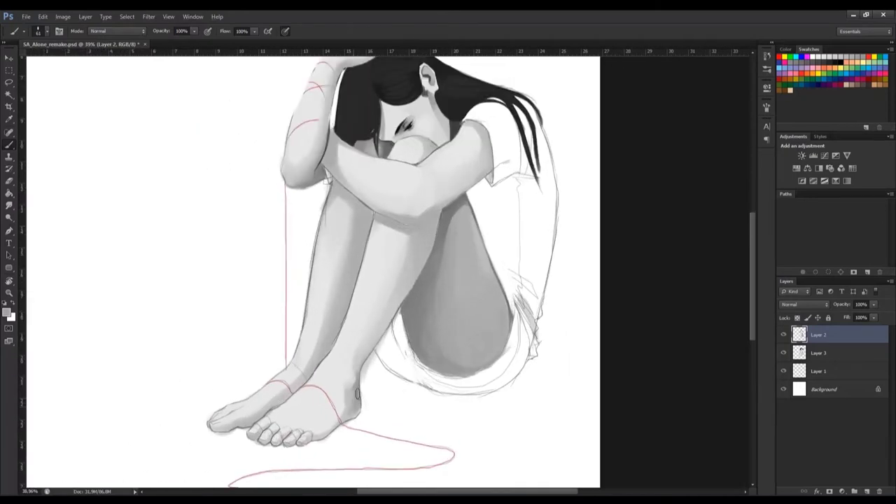
{"action": "scroll", "coordinate": [356, 395], "scroll_direction": "down", "scroll_amount": 1}
{"action": "scroll", "coordinate": [346, 387], "scroll_direction": "up", "scroll_amount": 2}
{"action": "scroll", "coordinate": [335, 376], "scroll_direction": "up", "scroll_amount": 1}
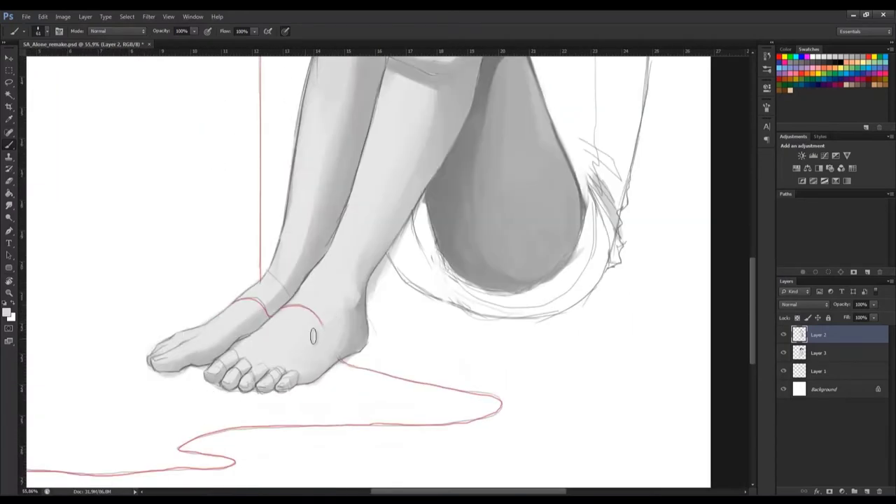
{"action": "scroll", "coordinate": [490, 336], "scroll_direction": "down", "scroll_amount": 2}
{"action": "scroll", "coordinate": [394, 360], "scroll_direction": "up", "scroll_amount": 1}
{"action": "scroll", "coordinate": [385, 203], "scroll_direction": "down", "scroll_amount": 1}
{"action": "scroll", "coordinate": [320, 341], "scroll_direction": "up", "scroll_amount": 2}
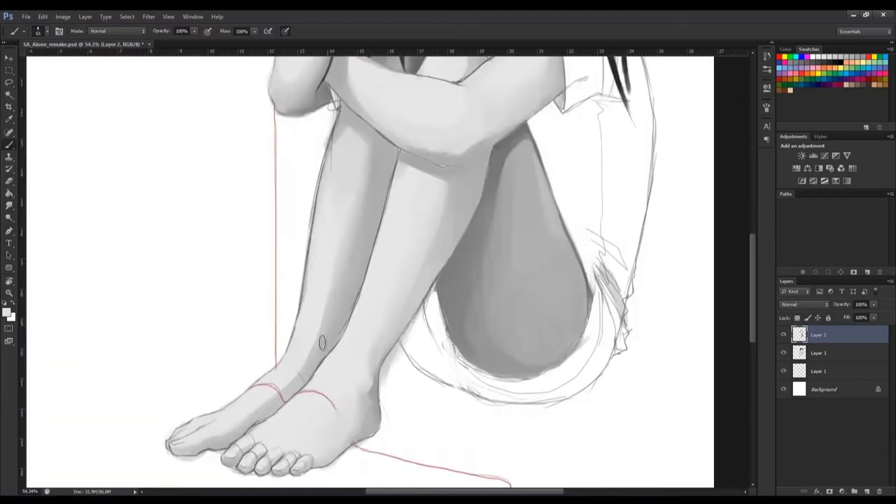
{"action": "scroll", "coordinate": [207, 453], "scroll_direction": "down", "scroll_amount": 1}
{"action": "scroll", "coordinate": [325, 355], "scroll_direction": "up", "scroll_amount": 1}
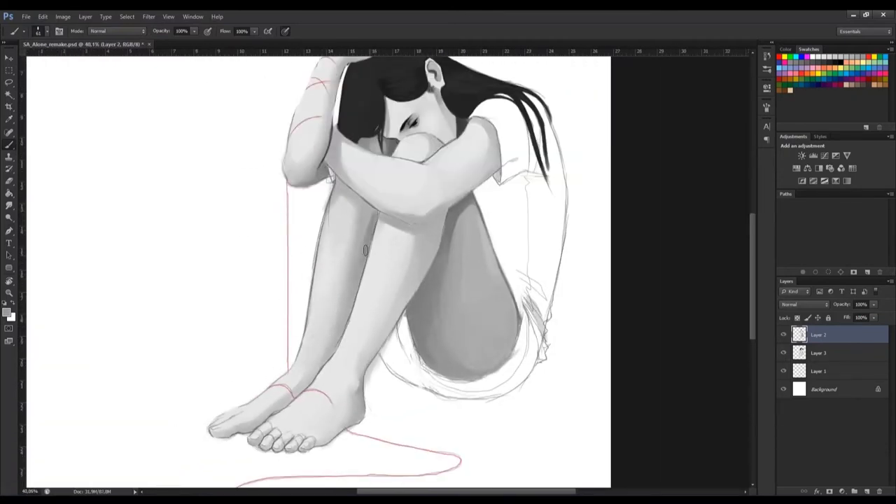
{"action": "scroll", "coordinate": [339, 187], "scroll_direction": "down", "scroll_amount": 1}
{"action": "scroll", "coordinate": [371, 349], "scroll_direction": "up", "scroll_amount": 2}
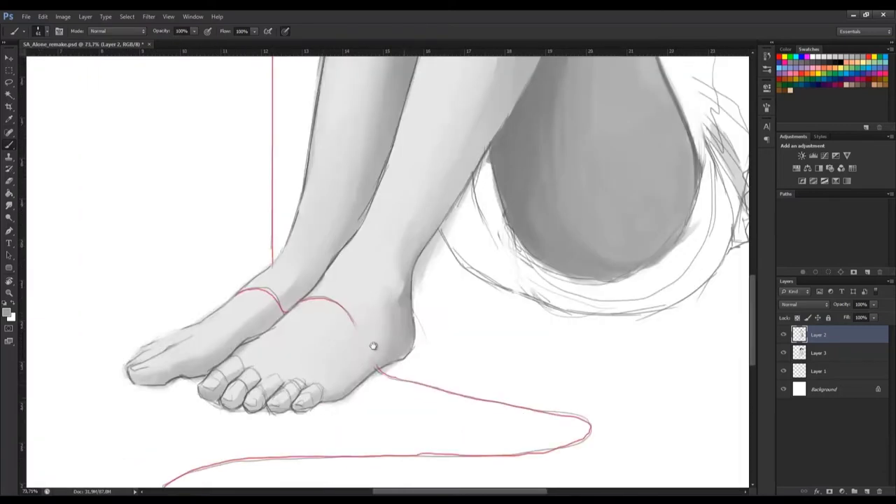
{"action": "scroll", "coordinate": [321, 386], "scroll_direction": "up", "scroll_amount": 1}
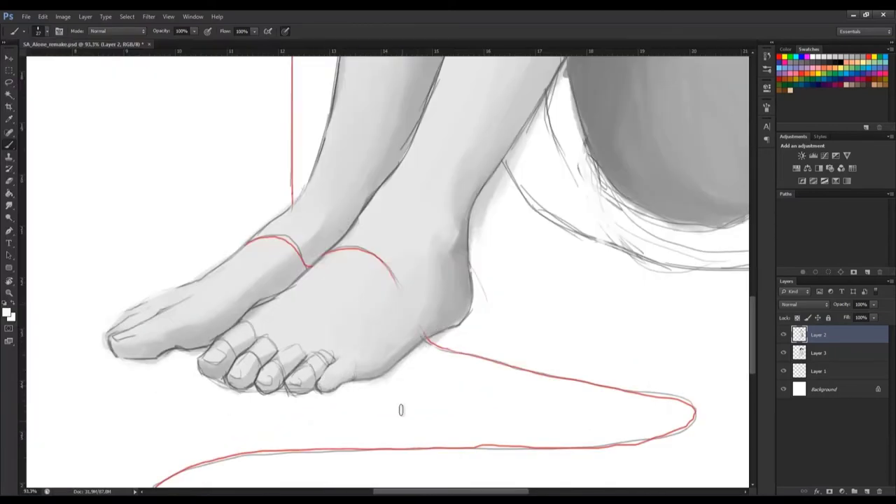
{"action": "scroll", "coordinate": [358, 390], "scroll_direction": "up", "scroll_amount": 2}
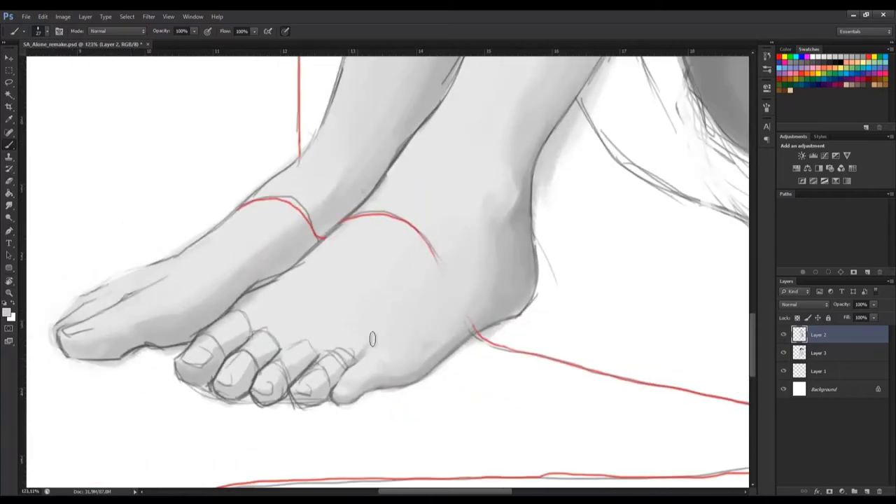
{"action": "left_click_drag", "start_coordinate": [321, 381], "coordinate": [345, 354]}
Switch to a larger brush size from the Brush Preset picker
{"action": "scroll", "coordinate": [334, 345], "scroll_direction": "down", "scroll_amount": 1}
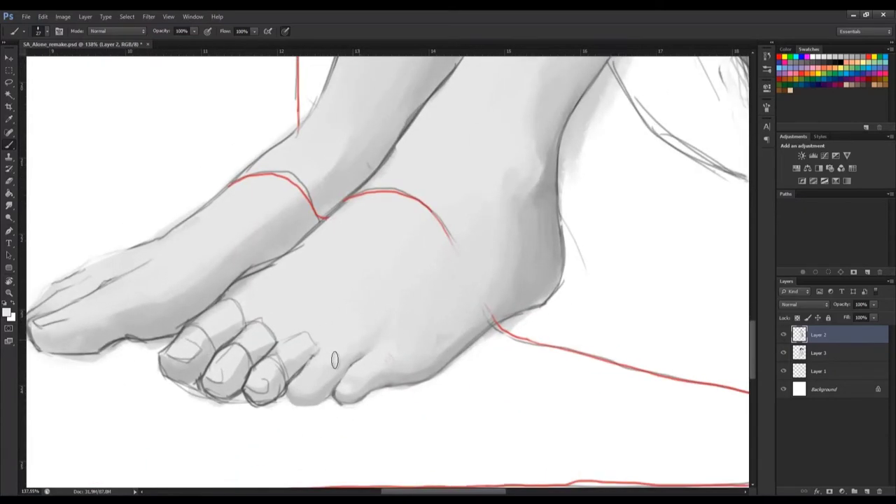
{"action": "scroll", "coordinate": [330, 360], "scroll_direction": "down", "scroll_amount": 2}
{"action": "scroll", "coordinate": [350, 378], "scroll_direction": "down", "scroll_amount": 2}
{"action": "scroll", "coordinate": [374, 406], "scroll_direction": "down", "scroll_amount": 2}
{"action": "scroll", "coordinate": [348, 261], "scroll_direction": "up", "scroll_amount": 2}
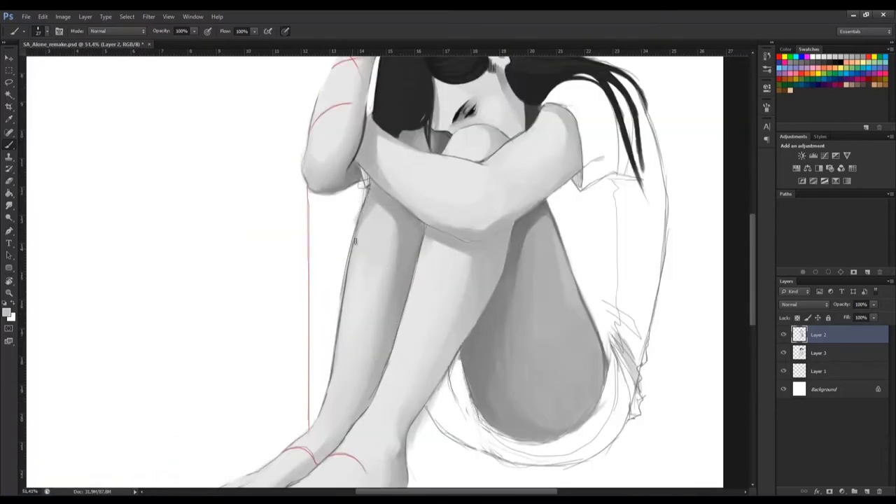
{"action": "scroll", "coordinate": [314, 66], "scroll_direction": "down", "scroll_amount": 1}
{"action": "scroll", "coordinate": [217, 427], "scroll_direction": "up", "scroll_amount": 3}
{"action": "scroll", "coordinate": [344, 382], "scroll_direction": "down", "scroll_amount": 3}
{"action": "scroll", "coordinate": [344, 382], "scroll_direction": "up", "scroll_amount": 3}
{"action": "right_click", "coordinate": [344, 382]}
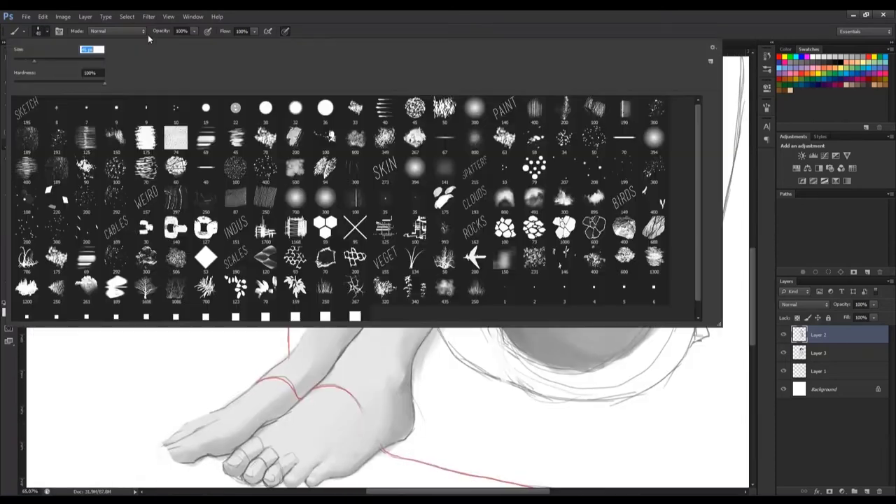
{"action": "key", "text": "Escape"}
Shade the underside of the big toe
{"action": "scroll", "coordinate": [318, 346], "scroll_direction": "down", "scroll_amount": 1}
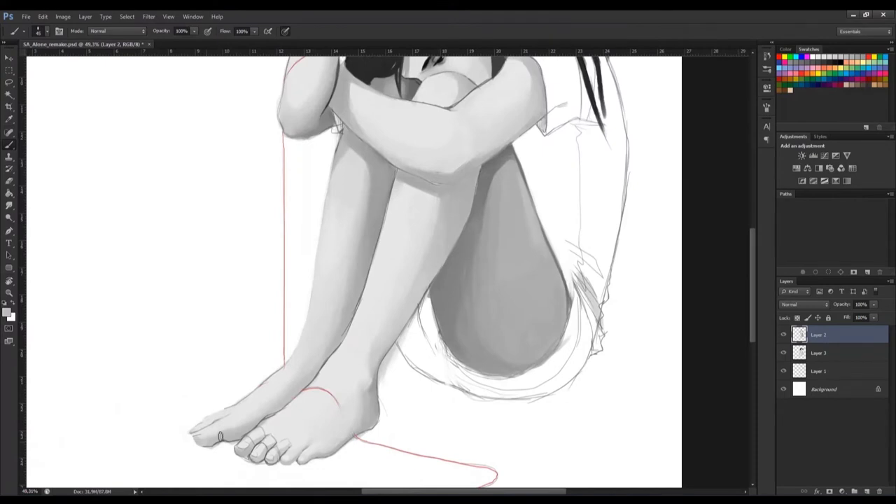
{"action": "scroll", "coordinate": [294, 448], "scroll_direction": "down", "scroll_amount": 2}
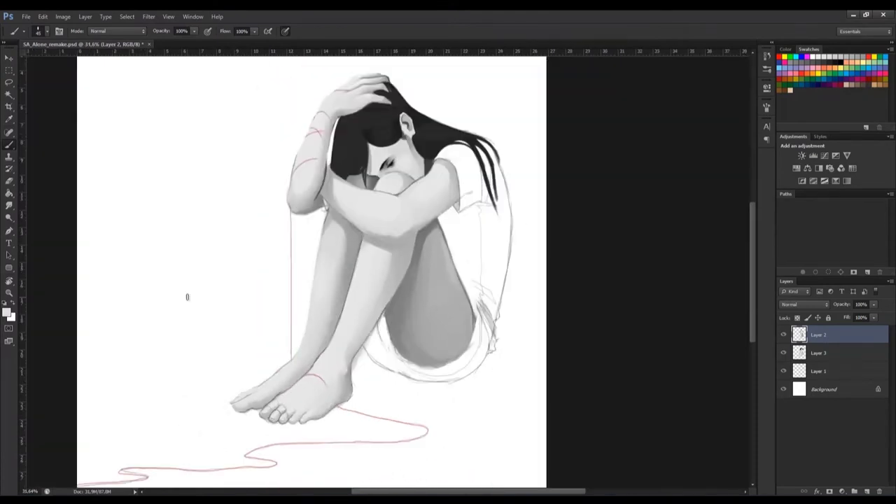
{"action": "scroll", "coordinate": [374, 148], "scroll_direction": "up", "scroll_amount": 5}
{"action": "scroll", "coordinate": [410, 203], "scroll_direction": "down", "scroll_amount": 2}
{"action": "scroll", "coordinate": [413, 210], "scroll_direction": "up", "scroll_amount": 2}
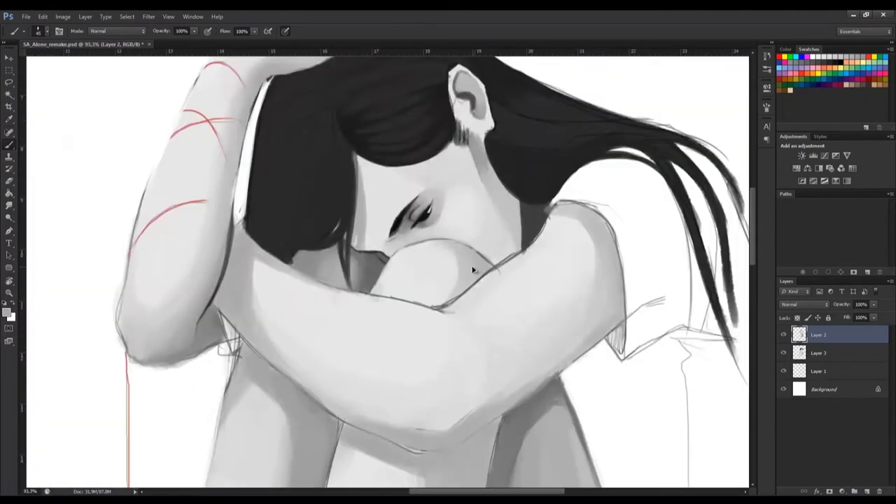
{"action": "scroll", "coordinate": [474, 270], "scroll_direction": "down", "scroll_amount": 3}
{"action": "scroll", "coordinate": [324, 72], "scroll_direction": "up", "scroll_amount": 2}
{"action": "scroll", "coordinate": [324, 72], "scroll_direction": "up", "scroll_amount": 2}
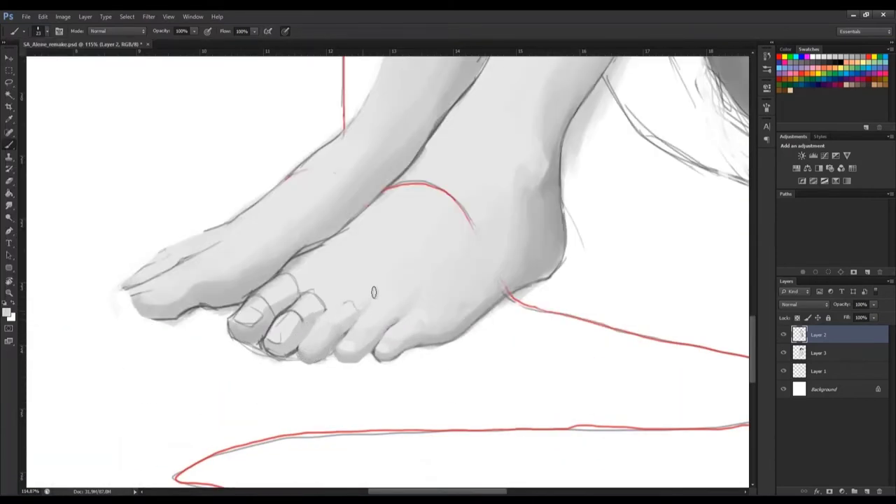
{"action": "scroll", "coordinate": [374, 292], "scroll_direction": "up", "scroll_amount": 2}
{"action": "scroll", "coordinate": [332, 360], "scroll_direction": "down", "scroll_amount": 2}
{"action": "scroll", "coordinate": [280, 368], "scroll_direction": "up", "scroll_amount": 1}
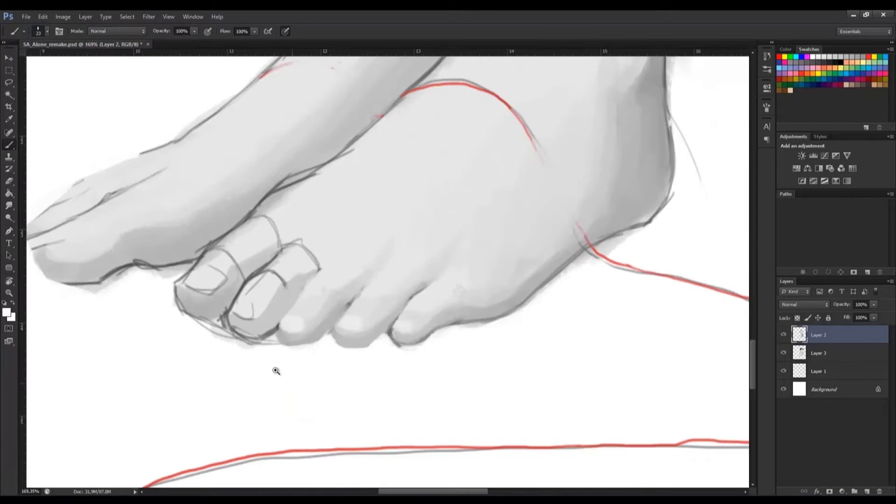
{"action": "scroll", "coordinate": [276, 370], "scroll_direction": "down", "scroll_amount": 1}
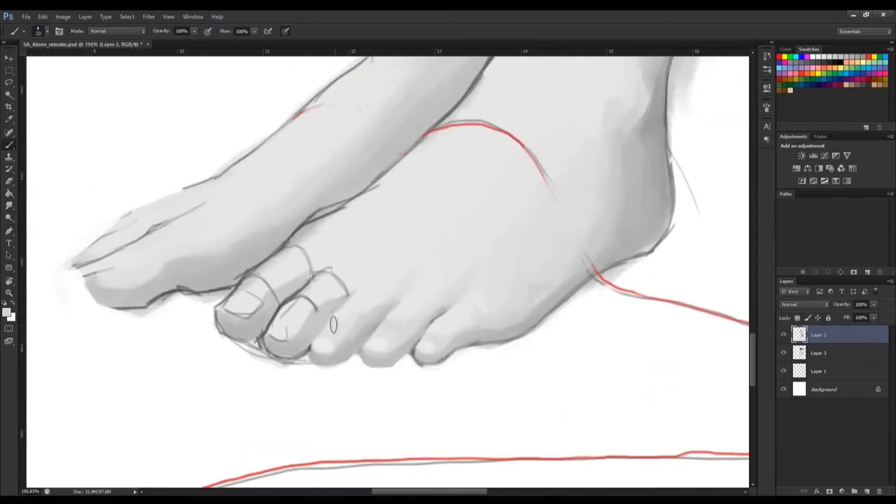
{"action": "scroll", "coordinate": [333, 324], "scroll_direction": "down", "scroll_amount": 3}
{"action": "scroll", "coordinate": [410, 340], "scroll_direction": "up", "scroll_amount": 3}
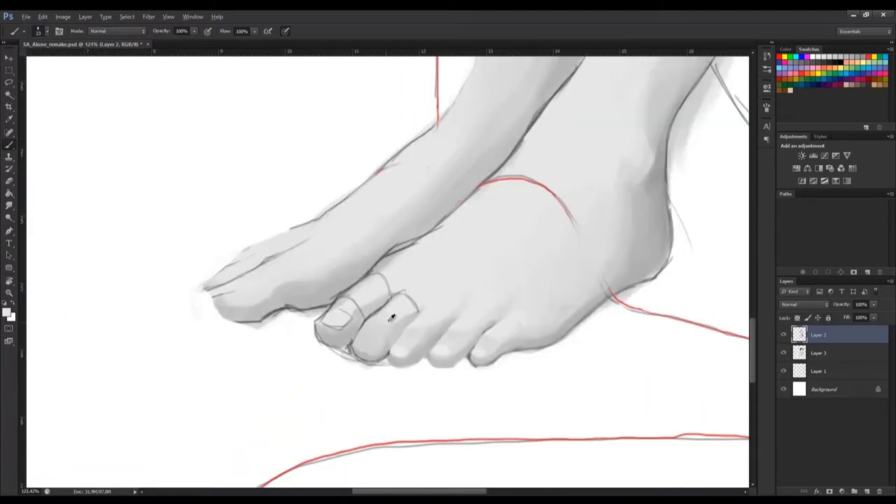
{"action": "scroll", "coordinate": [418, 309], "scroll_direction": "down", "scroll_amount": 2}
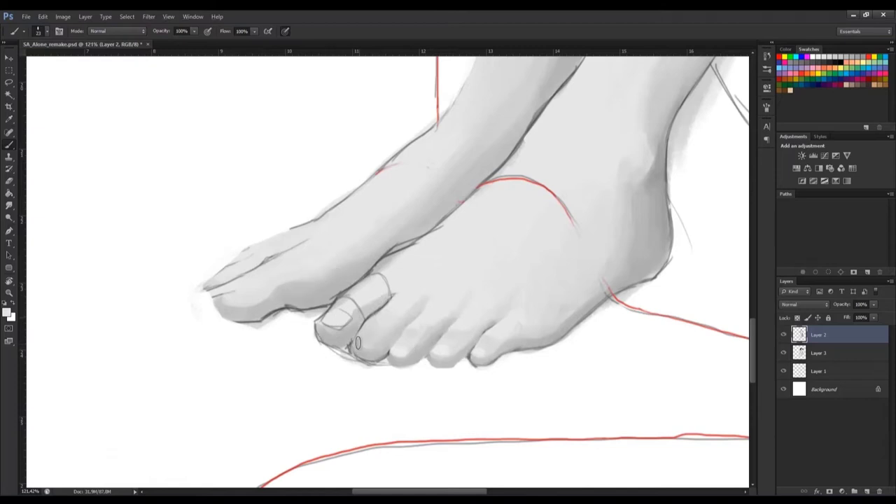
{"action": "scroll", "coordinate": [410, 353], "scroll_direction": "down", "scroll_amount": 2}
{"action": "scroll", "coordinate": [410, 353], "scroll_direction": "up", "scroll_amount": 3}
{"action": "left_click_drag", "start_coordinate": [316, 371], "coordinate": [350, 377]}
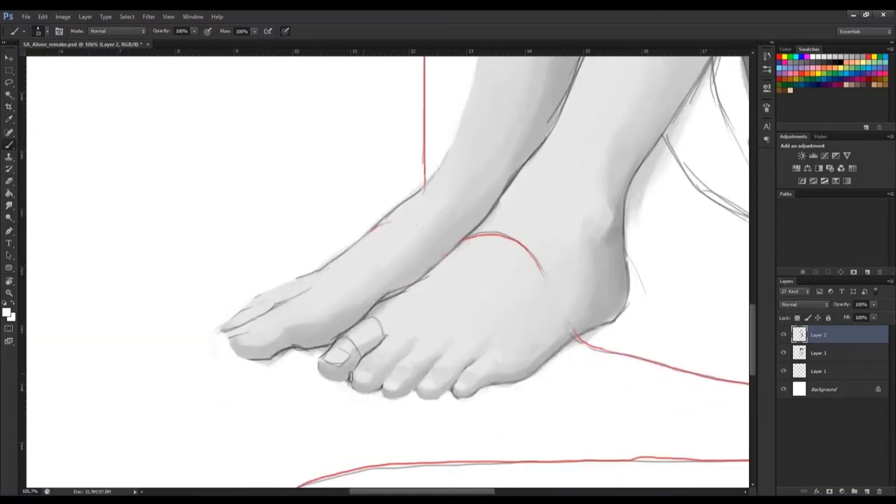
Review the rendered toes and check the brush presets before closing them
{"action": "scroll", "coordinate": [398, 353], "scroll_direction": "down", "scroll_amount": 1}
{"action": "scroll", "coordinate": [420, 322], "scroll_direction": "down", "scroll_amount": 2}
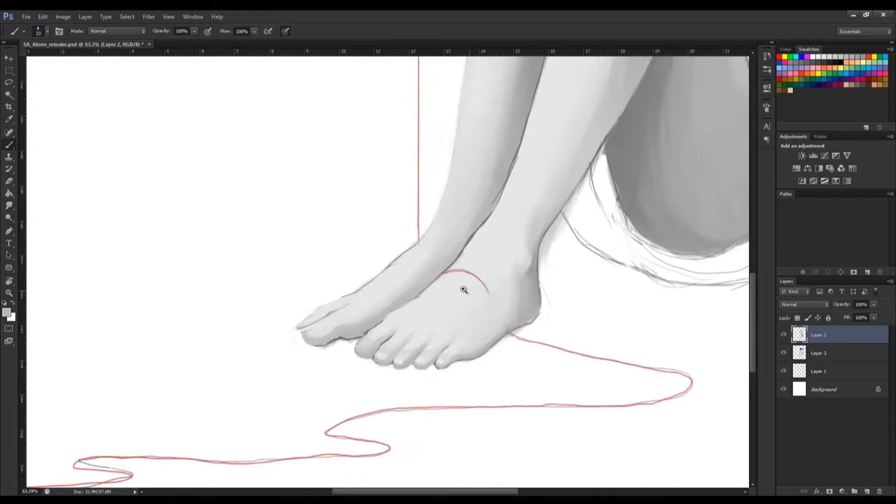
{"action": "scroll", "coordinate": [385, 301], "scroll_direction": "down", "scroll_amount": 3}
{"action": "scroll", "coordinate": [310, 370], "scroll_direction": "up", "scroll_amount": 6}
{"action": "scroll", "coordinate": [287, 385], "scroll_direction": "down", "scroll_amount": 3}
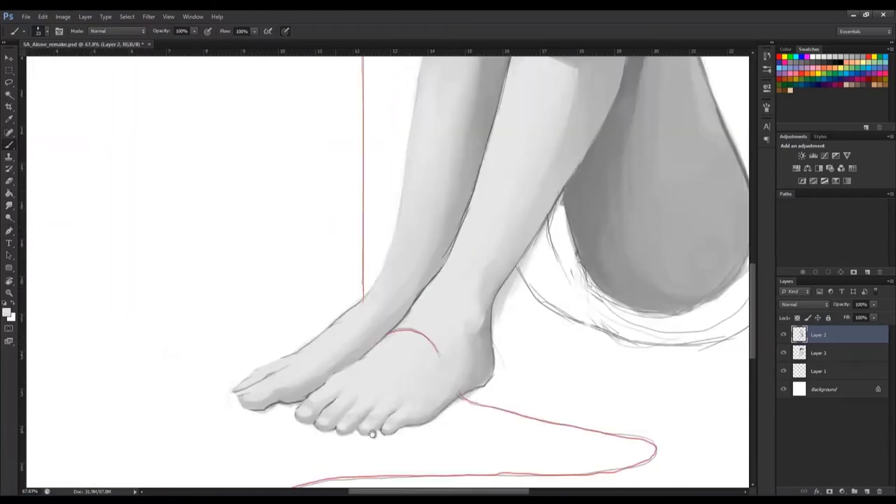
{"action": "scroll", "coordinate": [256, 391], "scroll_direction": "up", "scroll_amount": 1}
{"action": "scroll", "coordinate": [275, 373], "scroll_direction": "up", "scroll_amount": 2}
{"action": "scroll", "coordinate": [325, 371], "scroll_direction": "down", "scroll_amount": 2}
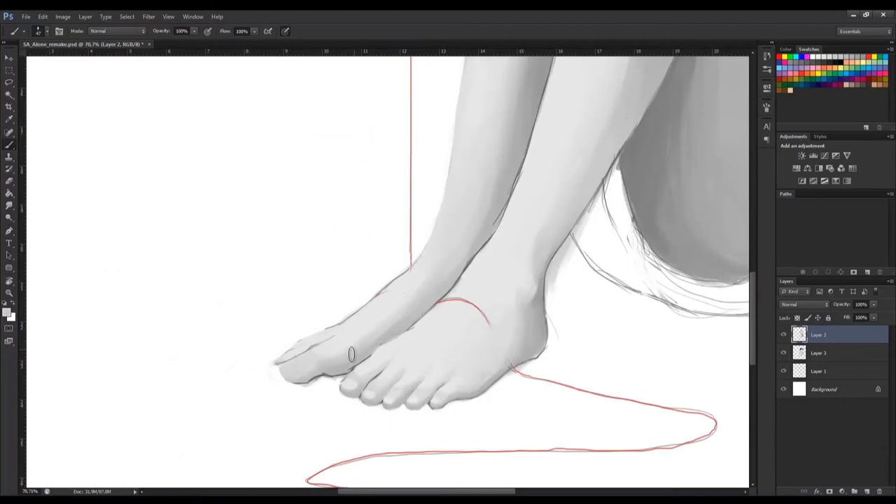
{"action": "scroll", "coordinate": [379, 316], "scroll_direction": "down", "scroll_amount": 2}
{"action": "scroll", "coordinate": [334, 274], "scroll_direction": "down", "scroll_amount": 2}
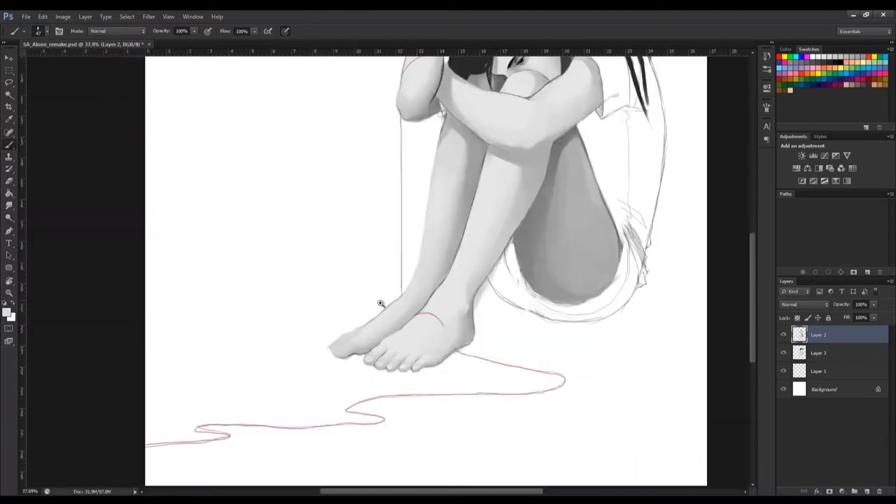
{"action": "scroll", "coordinate": [381, 304], "scroll_direction": "up", "scroll_amount": 3}
{"action": "left_click", "coordinate": [43, 31]}
{"action": "left_click", "coordinate": [321, 357]}
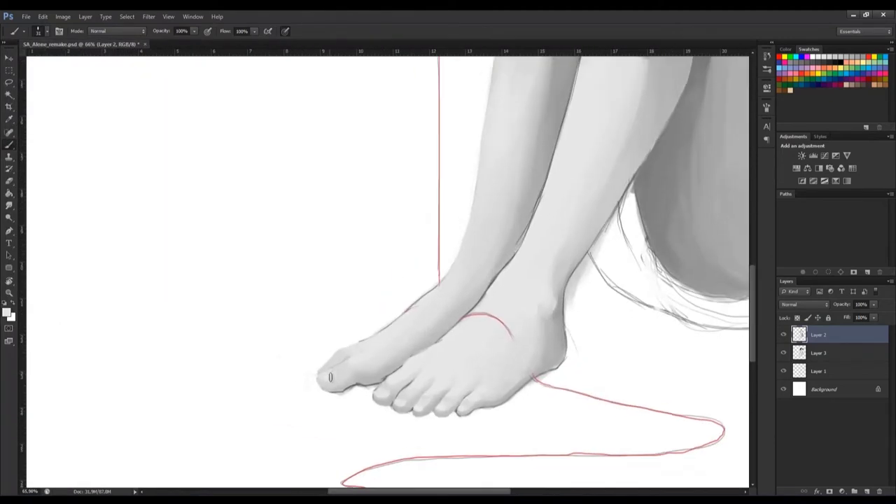
Paint a dark stroke along the lower edge of the raised forearm near the elbow
{"action": "scroll", "coordinate": [327, 374], "scroll_direction": "down", "scroll_amount": 3}
{"action": "scroll", "coordinate": [391, 388], "scroll_direction": "up", "scroll_amount": 3}
{"action": "scroll", "coordinate": [496, 394], "scroll_direction": "down", "scroll_amount": 3}
{"action": "scroll", "coordinate": [505, 196], "scroll_direction": "up", "scroll_amount": 4}
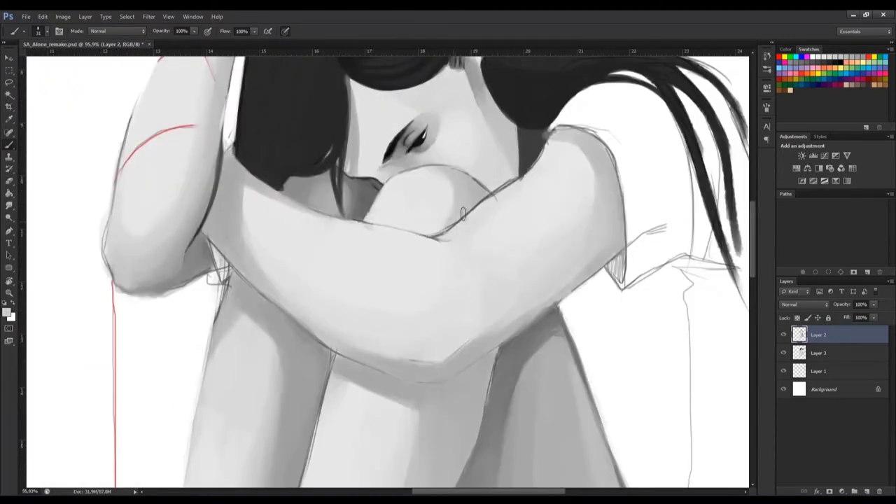
{"action": "scroll", "coordinate": [415, 233], "scroll_direction": "up", "scroll_amount": 1}
{"action": "scroll", "coordinate": [350, 259], "scroll_direction": "down", "scroll_amount": 2}
{"action": "scroll", "coordinate": [201, 276], "scroll_direction": "up", "scroll_amount": 2}
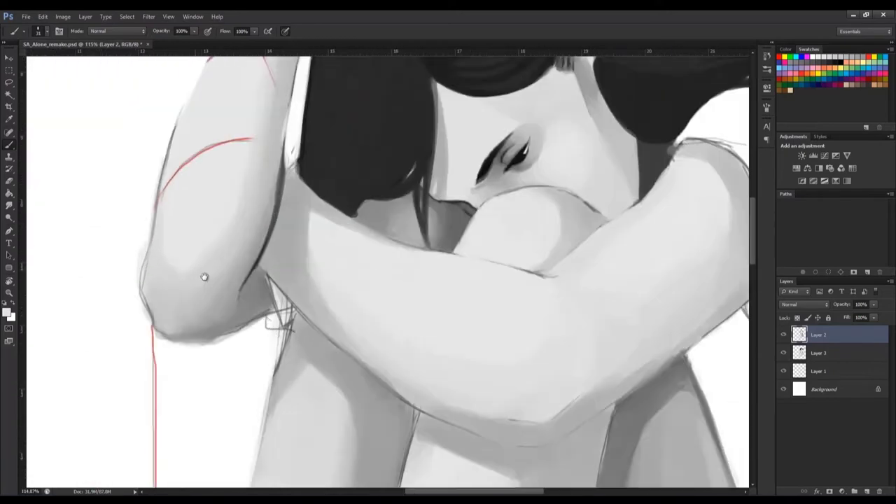
{"action": "scroll", "coordinate": [205, 391], "scroll_direction": "up", "scroll_amount": 1}
{"action": "scroll", "coordinate": [204, 391], "scroll_direction": "down", "scroll_amount": 2}
{"action": "scroll", "coordinate": [260, 374], "scroll_direction": "up", "scroll_amount": 2}
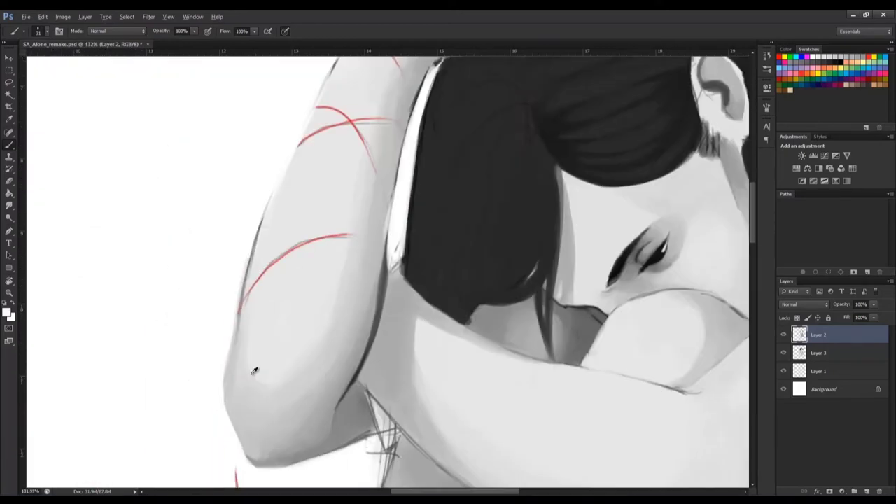
{"action": "scroll", "coordinate": [315, 345], "scroll_direction": "up", "scroll_amount": 1}
{"action": "scroll", "coordinate": [283, 406], "scroll_direction": "down", "scroll_amount": 2}
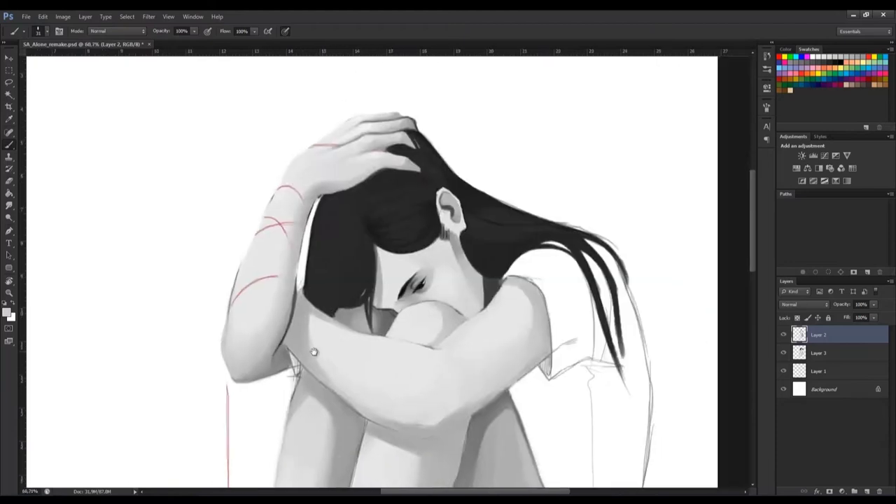
{"action": "scroll", "coordinate": [310, 352], "scroll_direction": "up", "scroll_amount": 2}
{"action": "scroll", "coordinate": [330, 364], "scroll_direction": "up", "scroll_amount": 1}
{"action": "scroll", "coordinate": [343, 371], "scroll_direction": "down", "scroll_amount": 2}
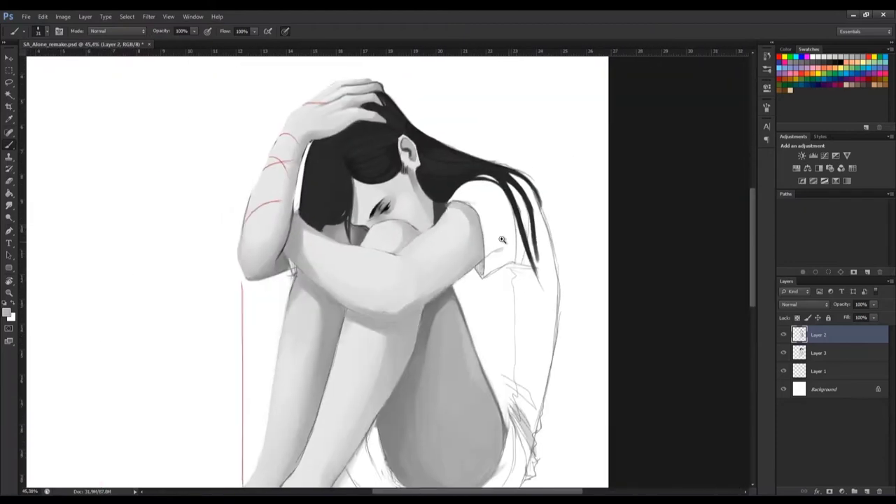
{"action": "scroll", "coordinate": [301, 392], "scroll_direction": "up", "scroll_amount": 3}
{"action": "right_click", "coordinate": [301, 392]}
{"action": "key", "text": "Escape"}
{"action": "left_click_drag", "start_coordinate": [255, 408], "coordinate": [356, 373]}
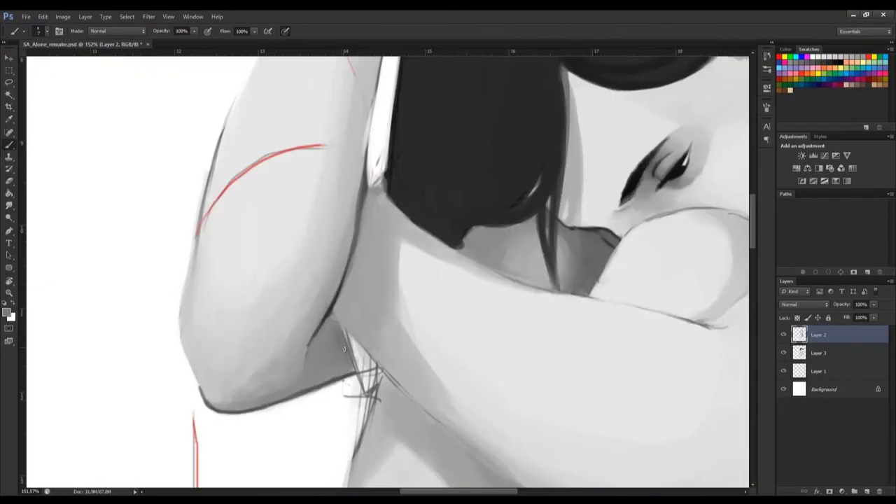
Reframe the view and revisit the brush size options for the next stroke
{"action": "scroll", "coordinate": [334, 317], "scroll_direction": "down", "scroll_amount": 1}
{"action": "scroll", "coordinate": [334, 317], "scroll_direction": "down", "scroll_amount": 2}
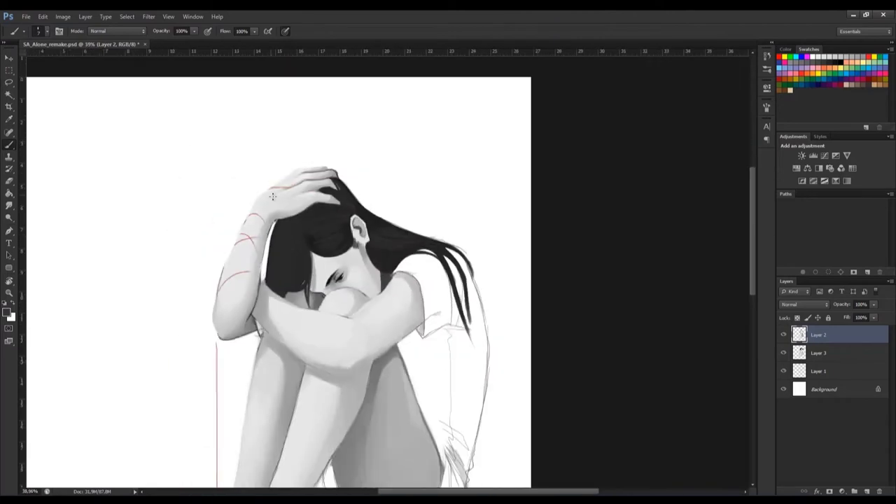
{"action": "scroll", "coordinate": [350, 294], "scroll_direction": "down", "scroll_amount": 1}
{"action": "scroll", "coordinate": [409, 234], "scroll_direction": "up", "scroll_amount": 5}
{"action": "scroll", "coordinate": [408, 235], "scroll_direction": "down", "scroll_amount": 4}
{"action": "right_click", "coordinate": [468, 257]}
{"action": "key", "text": "Escape"}
{"action": "scroll", "coordinate": [382, 237], "scroll_direction": "up", "scroll_amount": 2}
Zoom in on the hugging arm and trace a heavy dark stroke along its top edge
{"action": "scroll", "coordinate": [386, 287], "scroll_direction": "down", "scroll_amount": 1}
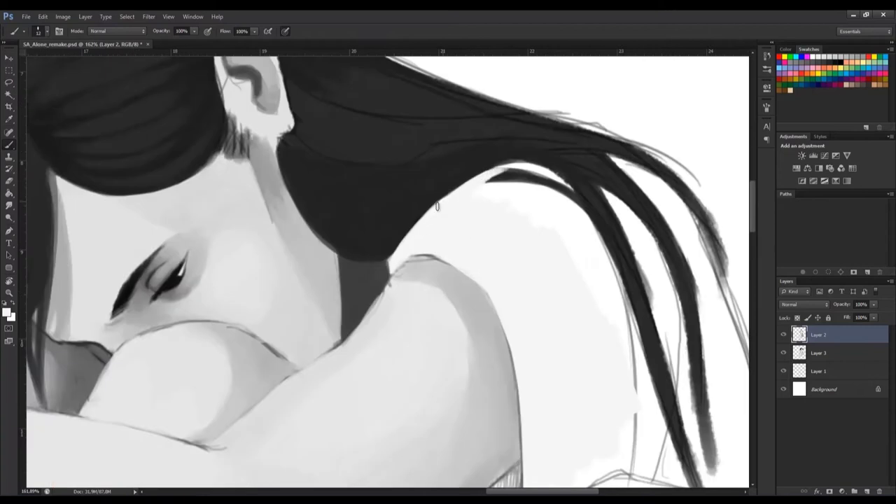
{"action": "scroll", "coordinate": [434, 210], "scroll_direction": "down", "scroll_amount": 3}
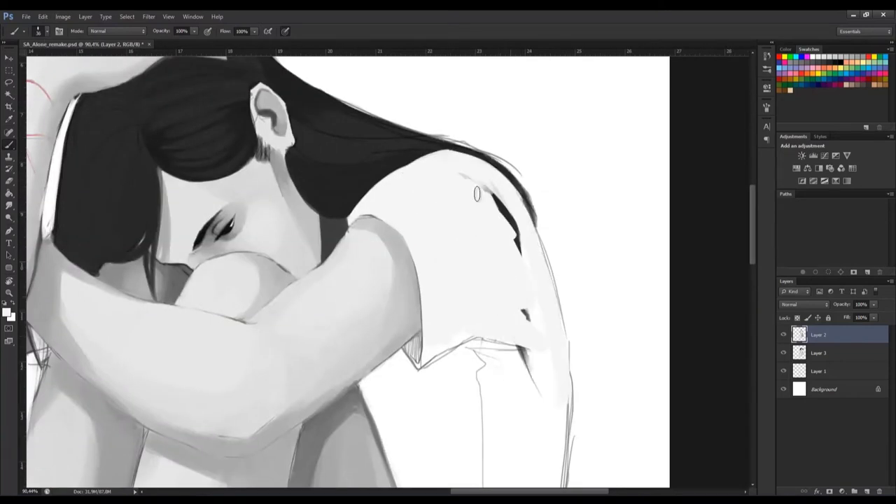
{"action": "scroll", "coordinate": [490, 210], "scroll_direction": "down", "scroll_amount": 3}
{"action": "scroll", "coordinate": [418, 253], "scroll_direction": "up", "scroll_amount": 3}
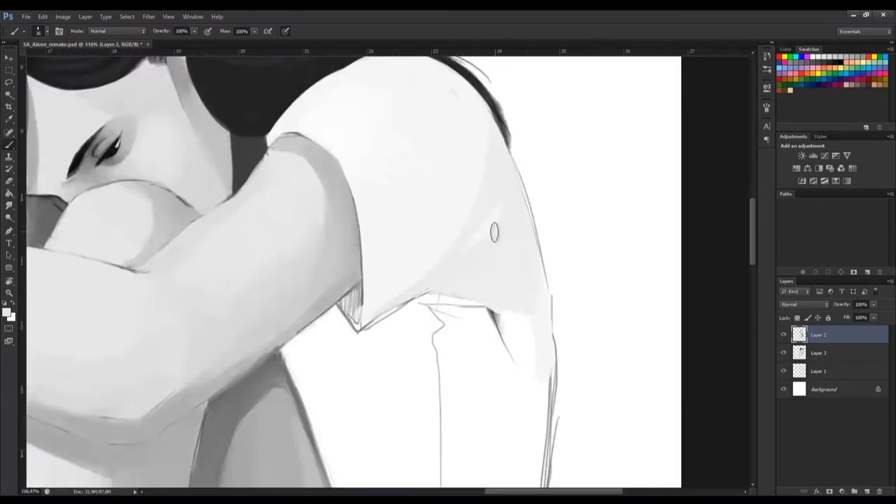
{"action": "scroll", "coordinate": [384, 208], "scroll_direction": "up", "scroll_amount": 3}
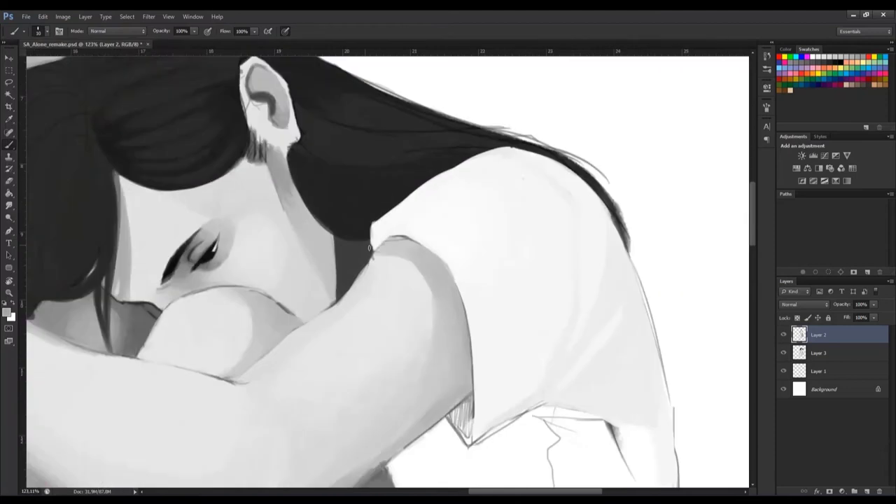
{"action": "scroll", "coordinate": [406, 259], "scroll_direction": "up", "scroll_amount": 1}
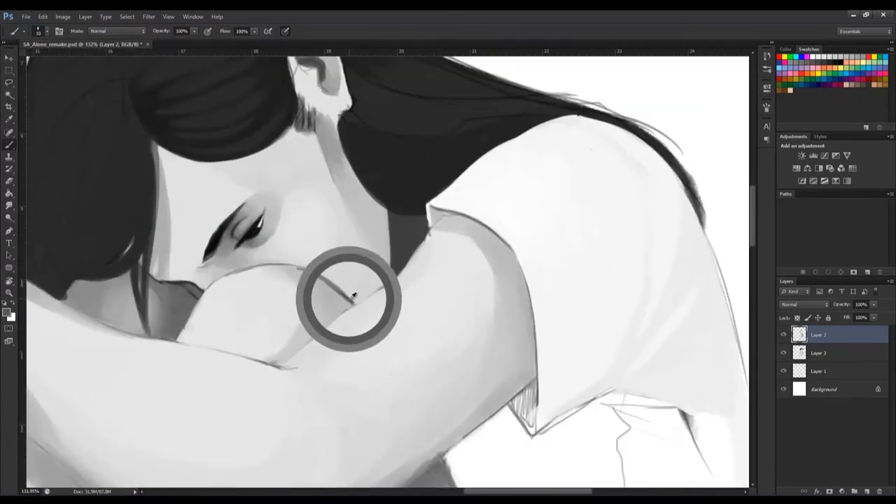
{"action": "mouse_move", "coordinate": [206, 287]}
{"action": "left_mouse_down"}
{"action": "mouse_move", "coordinate": [180, 341]}
{"action": "mouse_move", "coordinate": [350, 299]}
{"action": "mouse_move", "coordinate": [427, 249]}
{"action": "mouse_move", "coordinate": [472, 189]}
{"action": "left_mouse_up"}
{"action": "scroll", "coordinate": [280, 315], "scroll_direction": "down", "scroll_amount": 2}
{"action": "scroll", "coordinate": [280, 315], "scroll_direction": "left", "scroll_amount": 2}
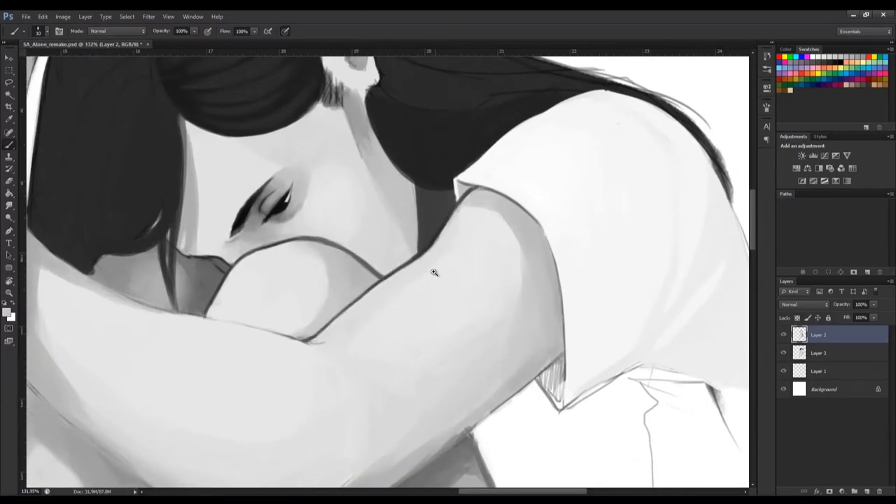
{"action": "left_click_drag", "start_coordinate": [434, 272], "coordinate": [265, 286]}
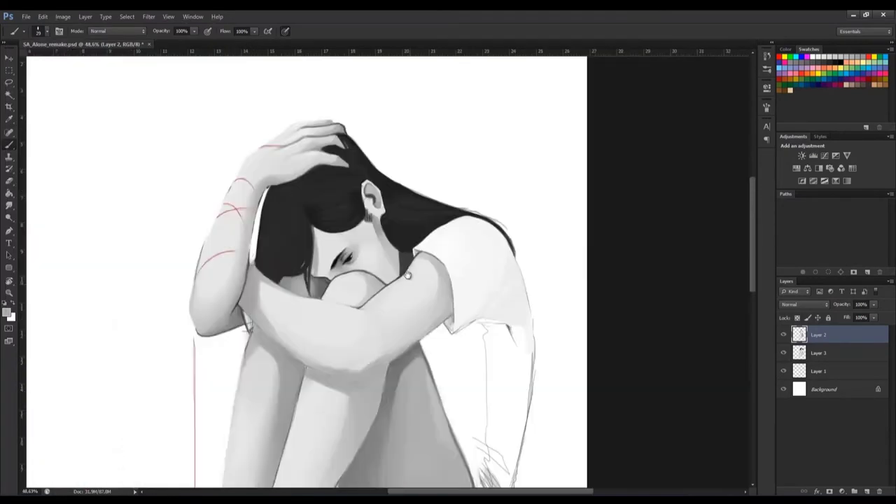
Sample a dark tone from the painting and bring the arms and face back into view
{"action": "left_click_drag", "start_coordinate": [280, 210], "coordinate": [381, 280]}
{"action": "left_click", "coordinate": [170, 310], "text": "alt"}
{"action": "left_click", "coordinate": [375, 204], "text": "alt"}
{"action": "mouse_move", "coordinate": [375, 204]}
{"action": "left_mouse_down"}
{"action": "mouse_move", "coordinate": [420, 266]}
{"action": "mouse_move", "coordinate": [240, 199]}
{"action": "left_mouse_up"}
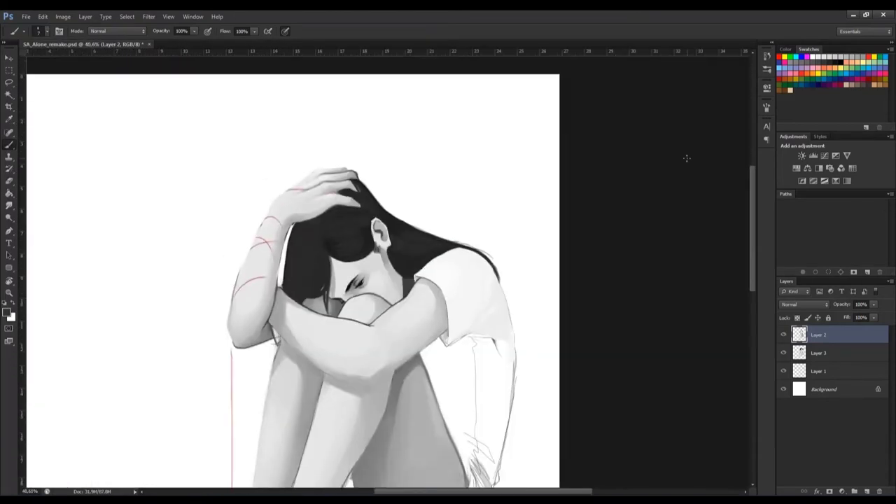
Set the brush size to 29 and paint grey shading along the side of the shirt
{"action": "scroll", "coordinate": [500, 280], "scroll_direction": "down", "scroll_amount": 5}
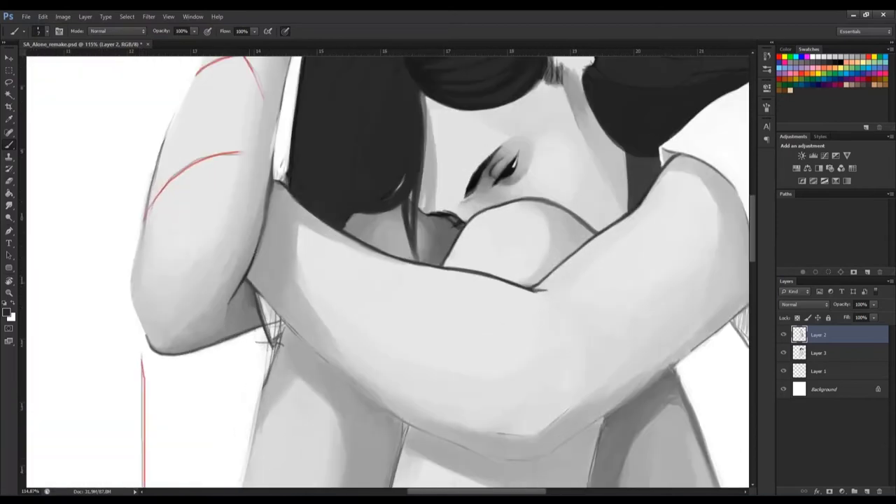
{"action": "scroll", "coordinate": [403, 413], "scroll_direction": "down", "scroll_amount": 5}
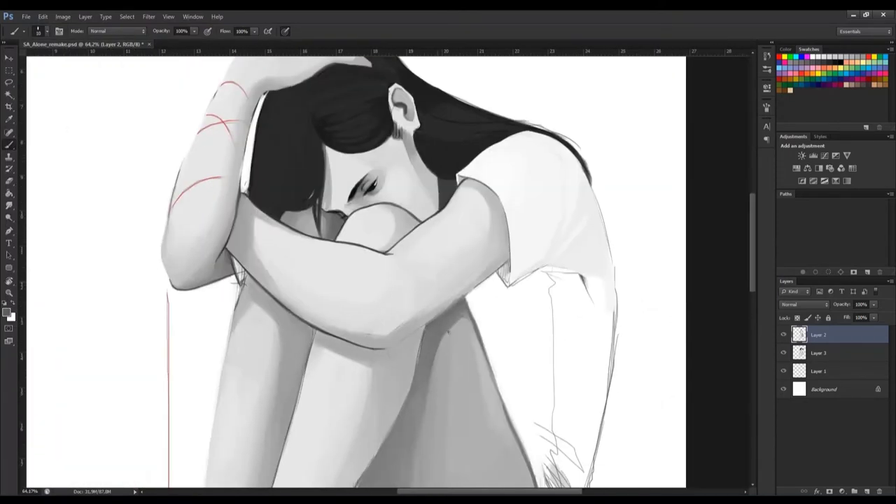
{"action": "scroll", "coordinate": [421, 350], "scroll_direction": "up", "scroll_amount": 2}
{"action": "scroll", "coordinate": [476, 323], "scroll_direction": "down", "scroll_amount": 3}
{"action": "scroll", "coordinate": [477, 323], "scroll_direction": "up", "scroll_amount": 3}
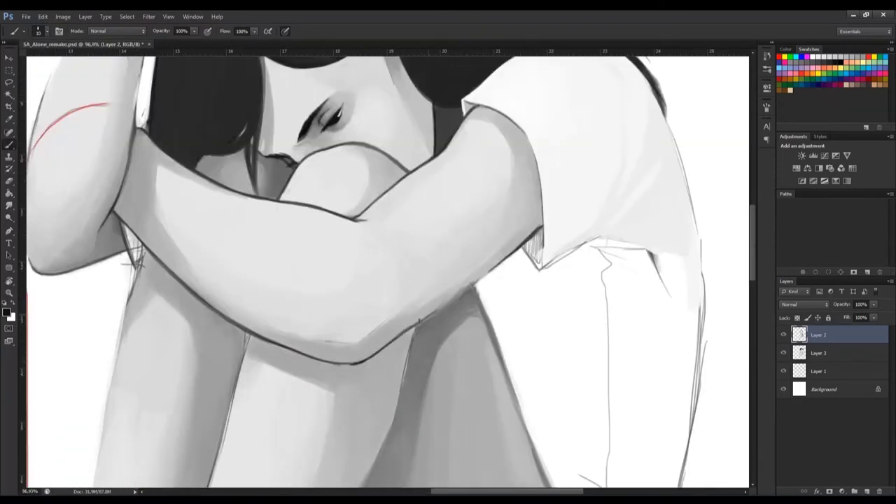
{"action": "scroll", "coordinate": [418, 320], "scroll_direction": "down", "scroll_amount": 3}
{"action": "scroll", "coordinate": [419, 320], "scroll_direction": "up", "scroll_amount": 3}
{"action": "right_click", "coordinate": [324, 256]}
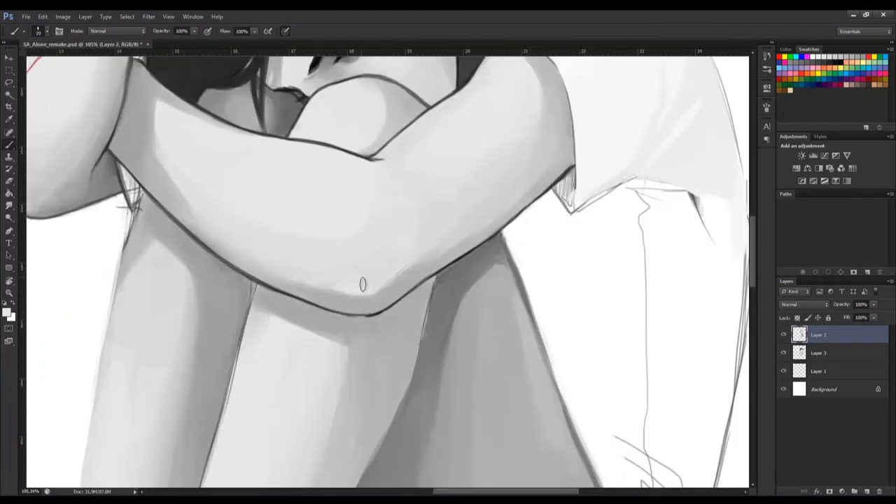
{"action": "scroll", "coordinate": [363, 284], "scroll_direction": "down", "scroll_amount": 3}
{"action": "scroll", "coordinate": [432, 300], "scroll_direction": "up", "scroll_amount": 1}
{"action": "scroll", "coordinate": [441, 259], "scroll_direction": "down", "scroll_amount": 1}
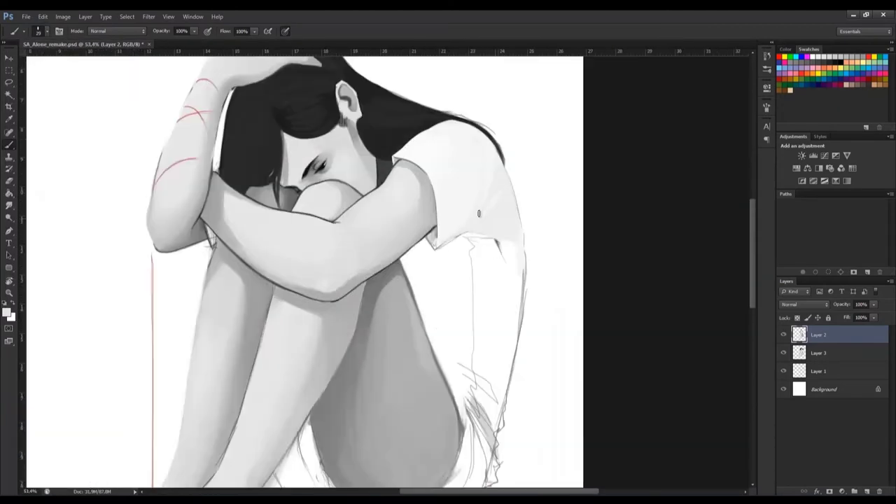
{"action": "left_click_drag", "start_coordinate": [414, 290], "coordinate": [427, 252]}
Zoom in and out over the shirt and folded legs to check the shading
{"action": "scroll", "coordinate": [420, 280], "scroll_direction": "up", "scroll_amount": 1}
{"action": "scroll", "coordinate": [414, 309], "scroll_direction": "down", "scroll_amount": 2}
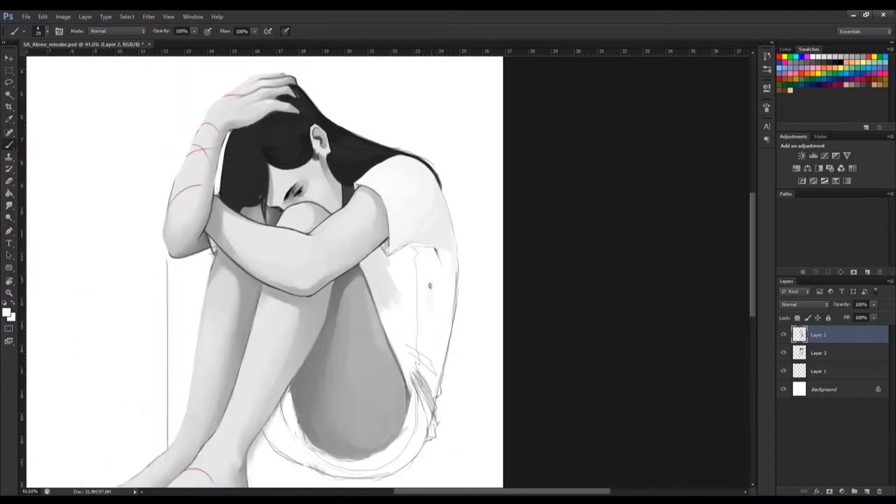
{"action": "scroll", "coordinate": [401, 338], "scroll_direction": "up", "scroll_amount": 2}
{"action": "scroll", "coordinate": [370, 266], "scroll_direction": "down", "scroll_amount": 1}
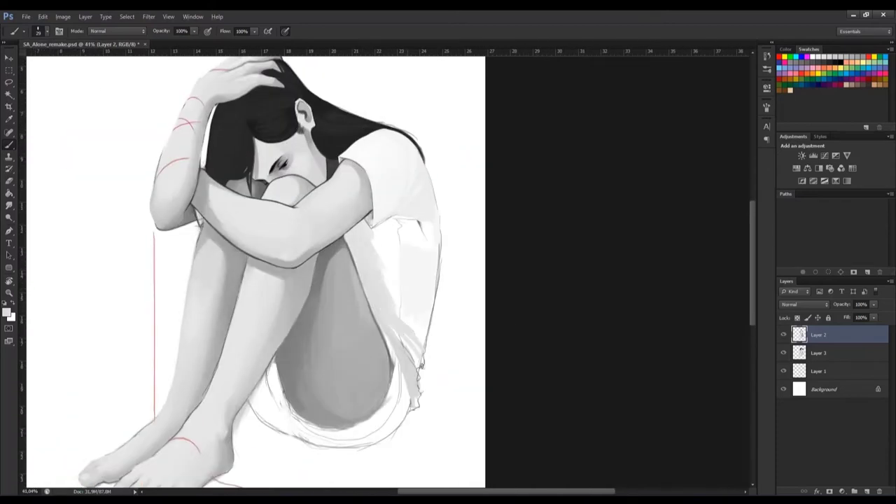
{"action": "scroll", "coordinate": [379, 309], "scroll_direction": "up", "scroll_amount": 1}
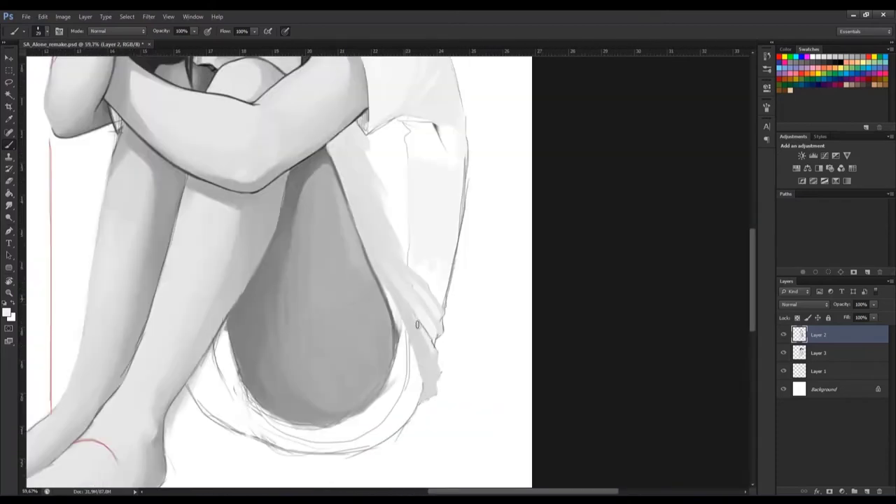
{"action": "scroll", "coordinate": [427, 350], "scroll_direction": "down", "scroll_amount": 2}
{"action": "scroll", "coordinate": [478, 294], "scroll_direction": "up", "scroll_amount": 1}
{"action": "scroll", "coordinate": [394, 256], "scroll_direction": "up", "scroll_amount": 2}
{"action": "scroll", "coordinate": [483, 376], "scroll_direction": "down", "scroll_amount": 1}
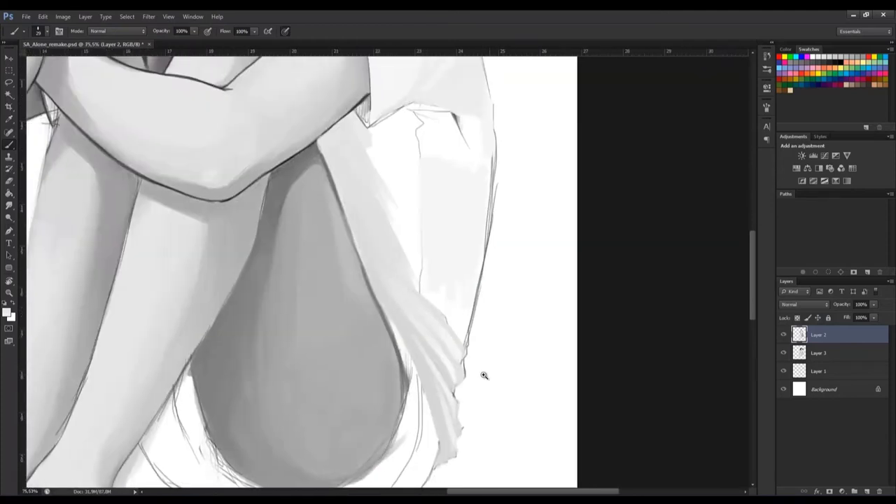
{"action": "scroll", "coordinate": [484, 376], "scroll_direction": "up", "scroll_amount": 1}
{"action": "scroll", "coordinate": [435, 308], "scroll_direction": "down", "scroll_amount": 2}
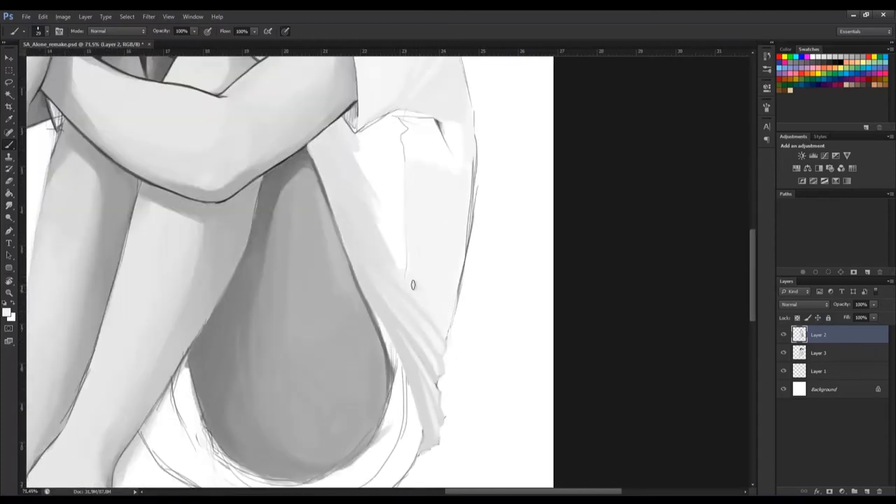
{"action": "scroll", "coordinate": [392, 238], "scroll_direction": "down", "scroll_amount": 2}
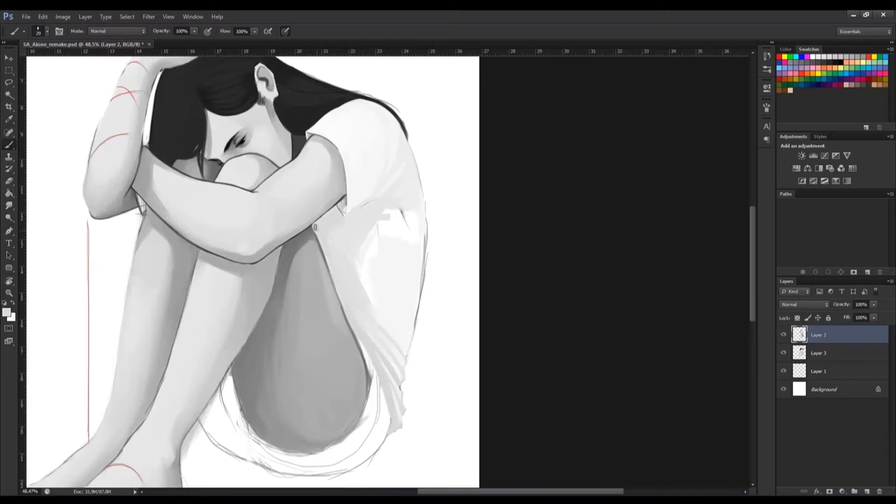
{"action": "scroll", "coordinate": [336, 236], "scroll_direction": "down", "scroll_amount": 2}
{"action": "scroll", "coordinate": [474, 280], "scroll_direction": "up", "scroll_amount": 3}
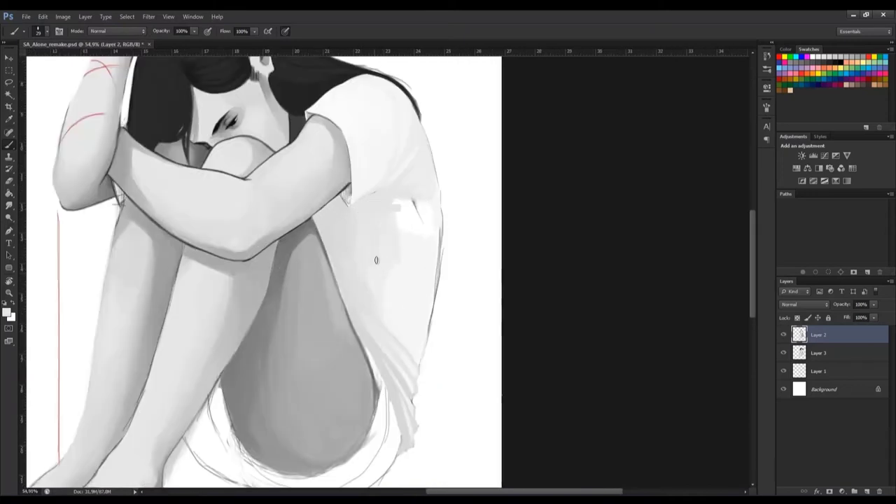
{"action": "scroll", "coordinate": [410, 280], "scroll_direction": "down", "scroll_amount": 3}
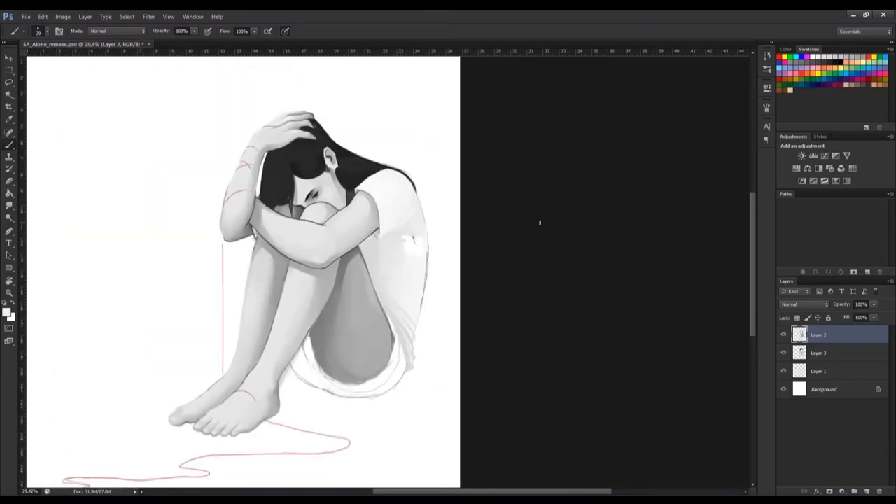
{"action": "scroll", "coordinate": [425, 284], "scroll_direction": "up", "scroll_amount": 3}
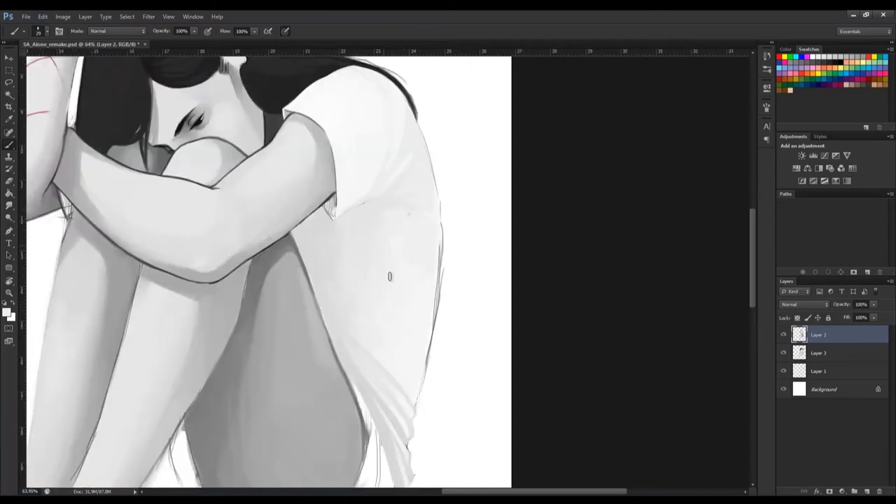
{"action": "scroll", "coordinate": [390, 276], "scroll_direction": "down", "scroll_amount": 3}
{"action": "scroll", "coordinate": [337, 259], "scroll_direction": "up", "scroll_amount": 3}
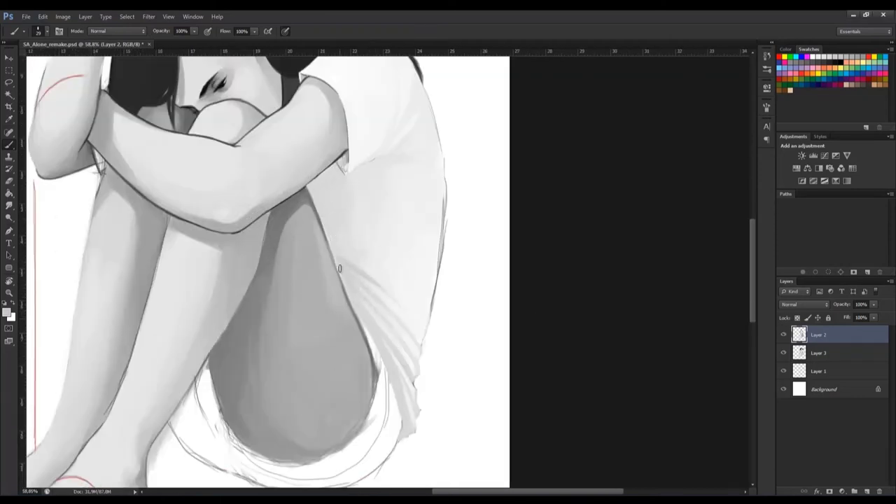
{"action": "scroll", "coordinate": [340, 268], "scroll_direction": "up", "scroll_amount": 2}
{"action": "scroll", "coordinate": [346, 280], "scroll_direction": "down", "scroll_amount": 2}
{"action": "scroll", "coordinate": [344, 292], "scroll_direction": "down", "scroll_amount": 1}
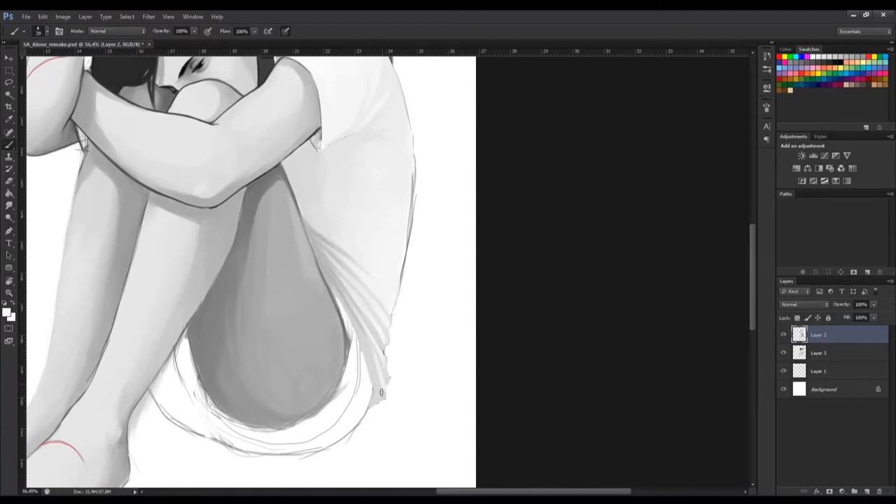
{"action": "scroll", "coordinate": [381, 388], "scroll_direction": "up", "scroll_amount": 1}
{"action": "scroll", "coordinate": [426, 444], "scroll_direction": "up", "scroll_amount": 1}
{"action": "scroll", "coordinate": [327, 282], "scroll_direction": "up", "scroll_amount": 1}
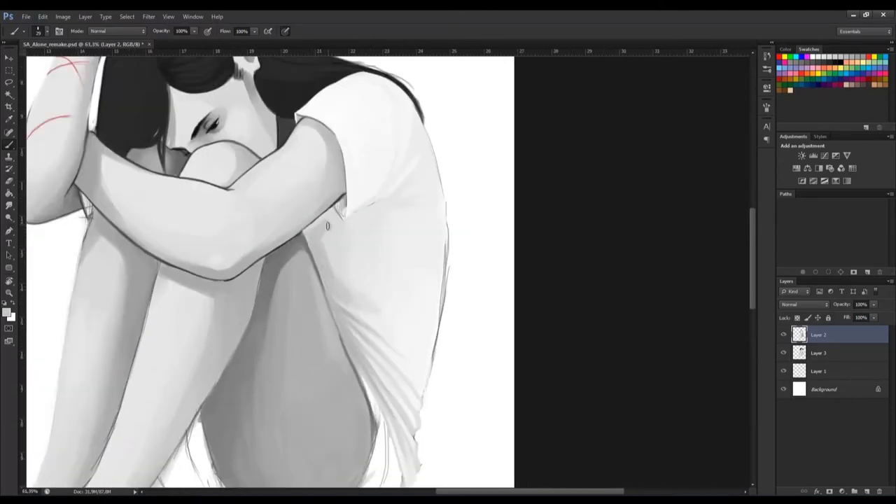
{"action": "scroll", "coordinate": [326, 231], "scroll_direction": "down", "scroll_amount": 2}
{"action": "scroll", "coordinate": [323, 274], "scroll_direction": "down", "scroll_amount": 1}
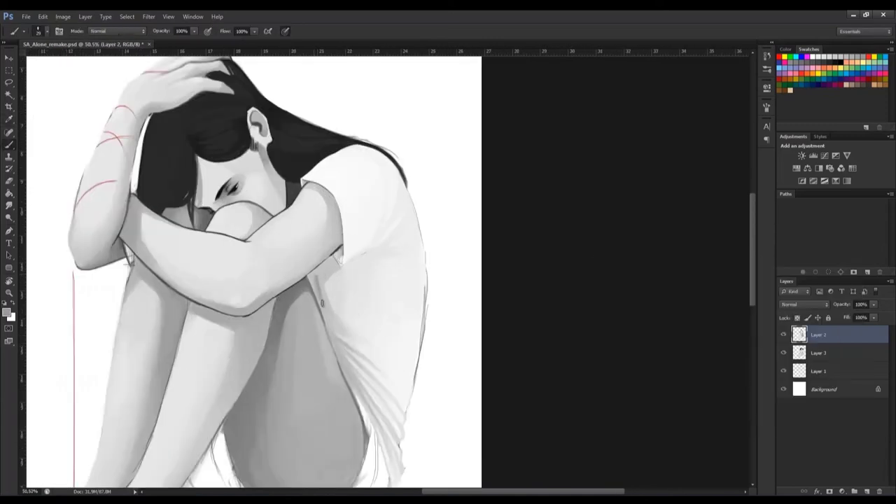
Switch to a smaller brush size for fine touch-ups
{"action": "scroll", "coordinate": [322, 275], "scroll_direction": "up", "scroll_amount": 2}
{"action": "right_click", "coordinate": [329, 280]}
{"action": "key", "text": "Escape"}
{"action": "scroll", "coordinate": [362, 314], "scroll_direction": "up", "scroll_amount": 2}
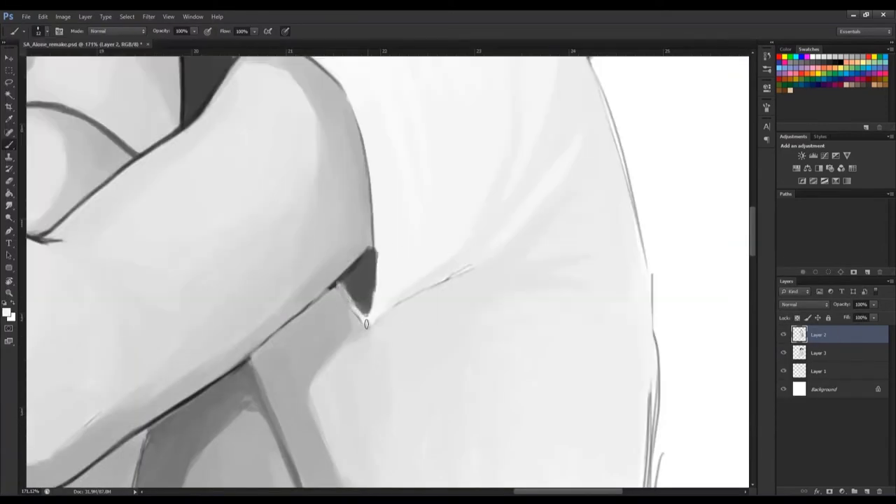
Zoom in and out over the shirt creases and knee edges to review the shading
{"action": "scroll", "coordinate": [373, 285], "scroll_direction": "down", "scroll_amount": 3}
{"action": "scroll", "coordinate": [392, 266], "scroll_direction": "up", "scroll_amount": 1}
{"action": "scroll", "coordinate": [397, 260], "scroll_direction": "up", "scroll_amount": 1}
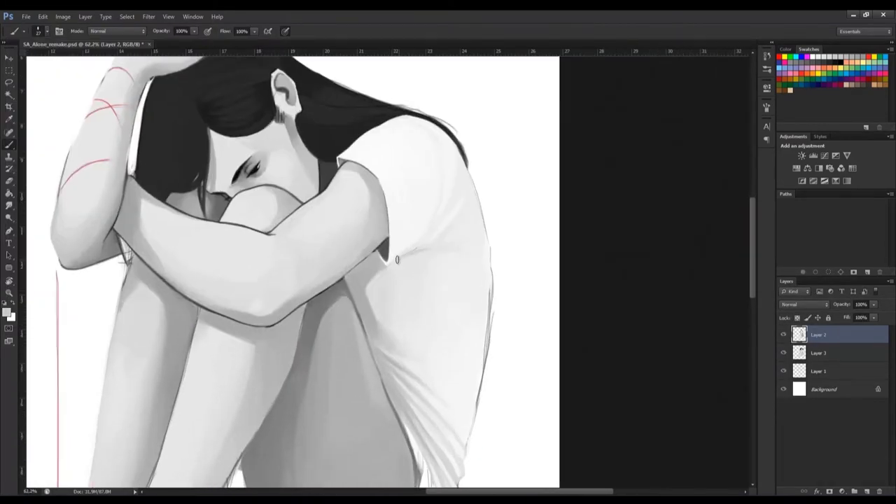
{"action": "scroll", "coordinate": [444, 219], "scroll_direction": "down", "scroll_amount": 1}
{"action": "scroll", "coordinate": [360, 241], "scroll_direction": "down", "scroll_amount": 1}
{"action": "scroll", "coordinate": [208, 266], "scroll_direction": "up", "scroll_amount": 3}
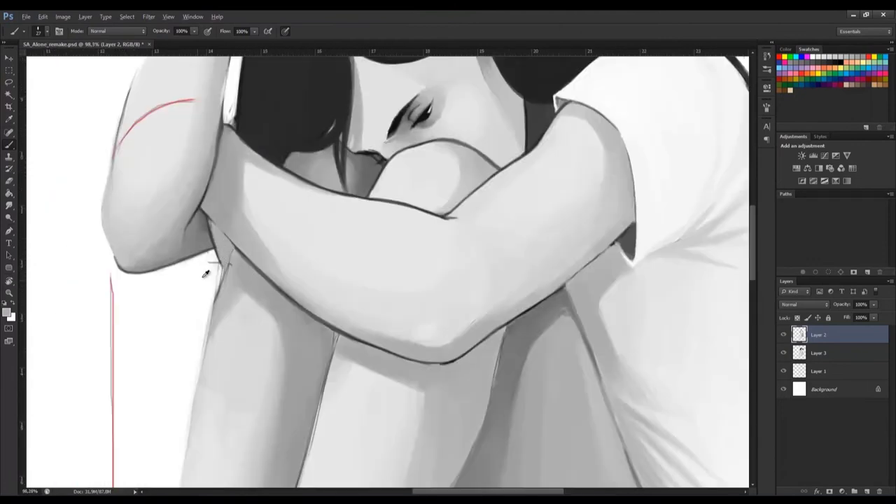
{"action": "scroll", "coordinate": [264, 233], "scroll_direction": "up", "scroll_amount": 1}
{"action": "scroll", "coordinate": [264, 233], "scroll_direction": "down", "scroll_amount": 3}
{"action": "scroll", "coordinate": [474, 276], "scroll_direction": "up", "scroll_amount": 2}
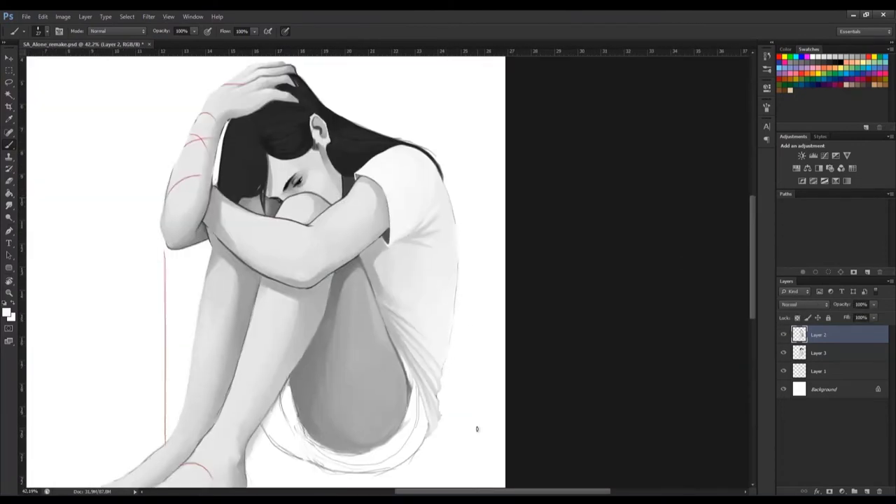
{"action": "scroll", "coordinate": [388, 246], "scroll_direction": "up", "scroll_amount": 1}
{"action": "scroll", "coordinate": [390, 263], "scroll_direction": "up", "scroll_amount": 1}
{"action": "scroll", "coordinate": [380, 189], "scroll_direction": "up", "scroll_amount": 1}
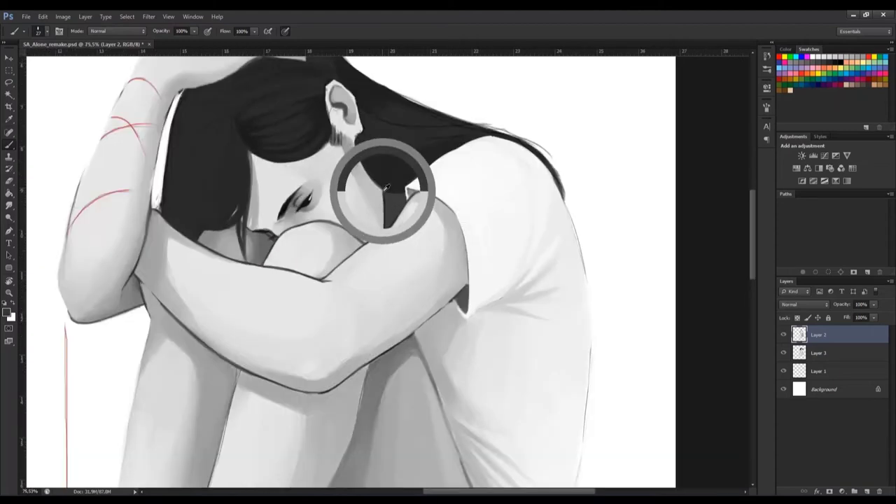
{"action": "scroll", "coordinate": [383, 208], "scroll_direction": "up", "scroll_amount": 1}
{"action": "scroll", "coordinate": [288, 332], "scroll_direction": "down", "scroll_amount": 2}
{"action": "scroll", "coordinate": [354, 241], "scroll_direction": "up", "scroll_amount": 1}
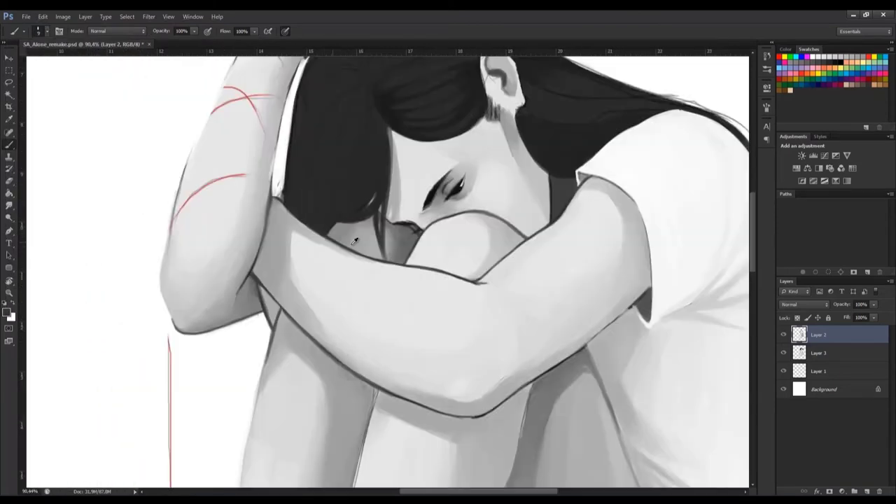
{"action": "scroll", "coordinate": [333, 191], "scroll_direction": "down", "scroll_amount": 3}
{"action": "scroll", "coordinate": [518, 392], "scroll_direction": "down", "scroll_amount": 1}
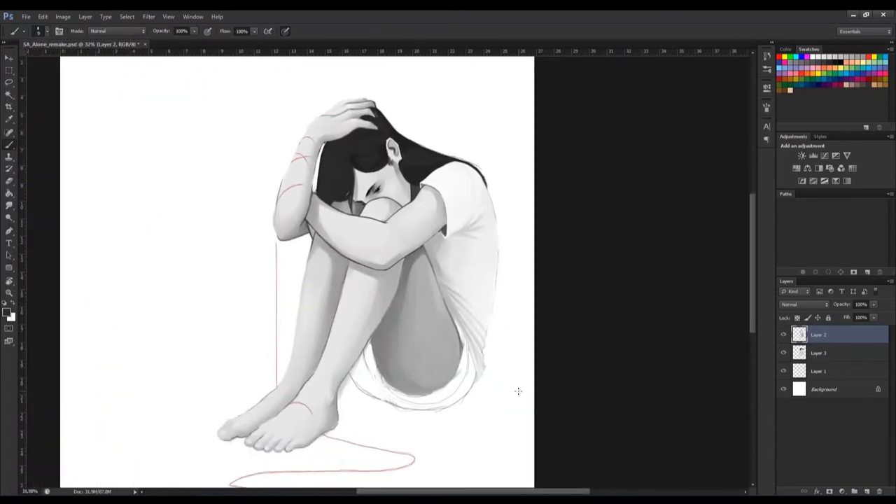
{"action": "scroll", "coordinate": [518, 392], "scroll_direction": "up", "scroll_amount": 3}
{"action": "scroll", "coordinate": [428, 306], "scroll_direction": "down", "scroll_amount": 1}
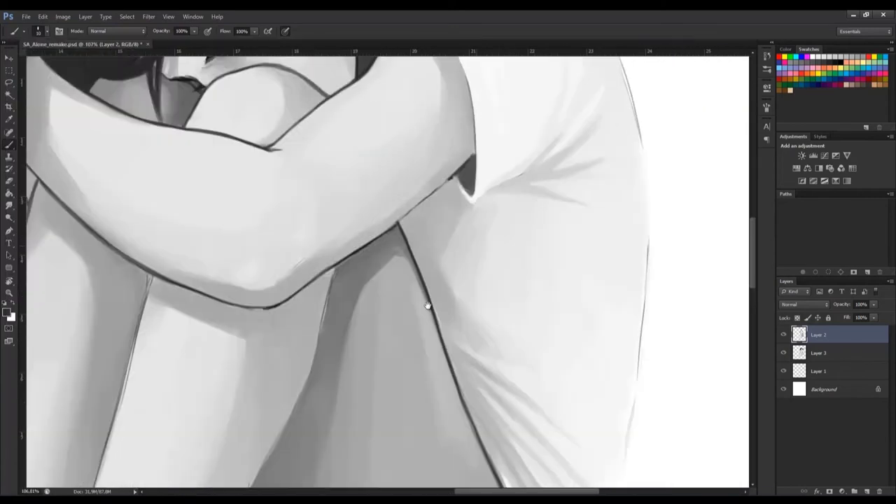
{"action": "scroll", "coordinate": [428, 306], "scroll_direction": "down", "scroll_amount": 2}
{"action": "scroll", "coordinate": [427, 306], "scroll_direction": "up", "scroll_amount": 3}
{"action": "scroll", "coordinate": [387, 214], "scroll_direction": "down", "scroll_amount": 4}
{"action": "scroll", "coordinate": [339, 388], "scroll_direction": "up", "scroll_amount": 3}
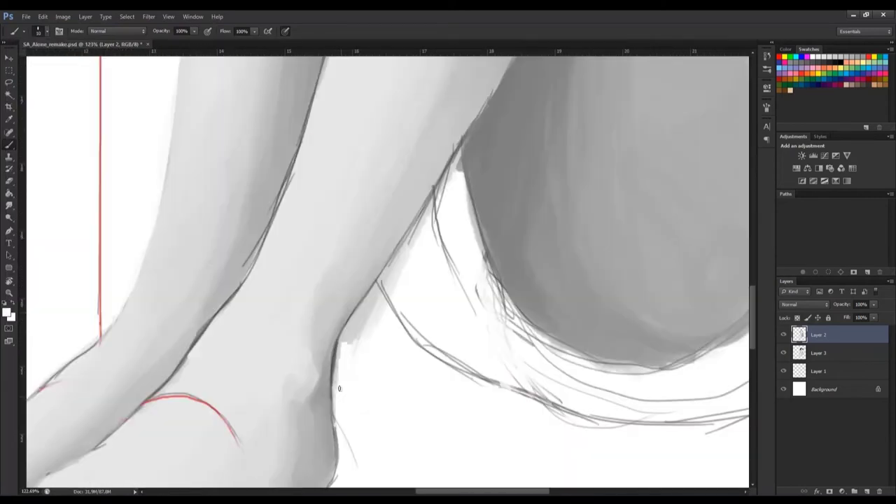
{"action": "scroll", "coordinate": [367, 280], "scroll_direction": "down", "scroll_amount": 2}
{"action": "scroll", "coordinate": [420, 210], "scroll_direction": "up", "scroll_amount": 2}
{"action": "scroll", "coordinate": [444, 256], "scroll_direction": "down", "scroll_amount": 2}
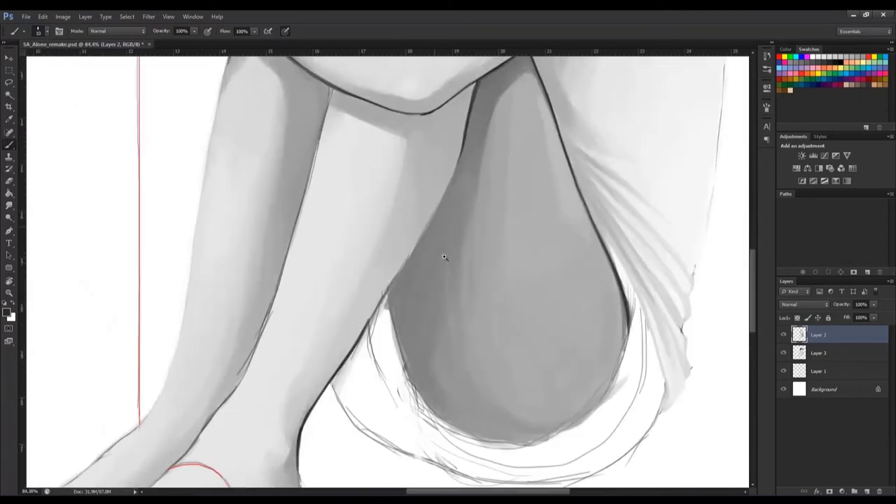
{"action": "scroll", "coordinate": [442, 126], "scroll_direction": "up", "scroll_amount": 2}
{"action": "scroll", "coordinate": [386, 282], "scroll_direction": "down", "scroll_amount": 2}
{"action": "scroll", "coordinate": [420, 316], "scroll_direction": "down", "scroll_amount": 2}
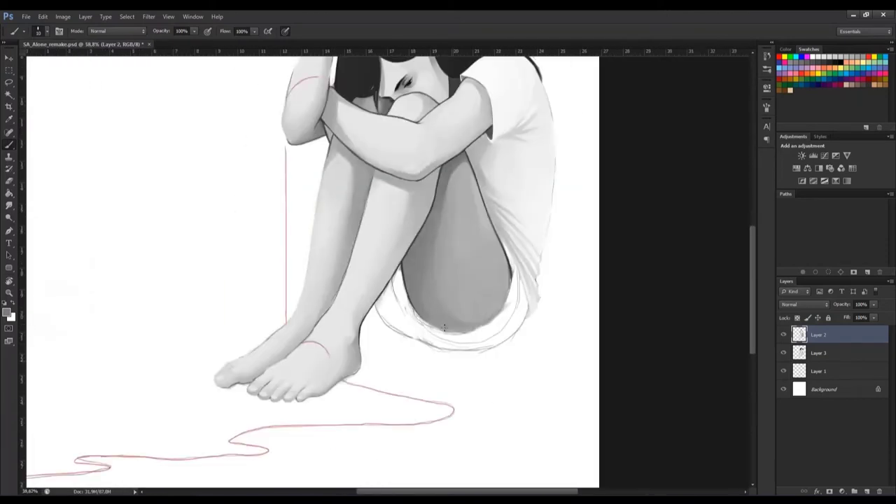
{"action": "scroll", "coordinate": [481, 343], "scroll_direction": "down", "scroll_amount": 1}
Resize the brush and paint dark hair strands around the girl's hand and ear on Layer 2
{"action": "scroll", "coordinate": [405, 126], "scroll_direction": "up", "scroll_amount": 4}
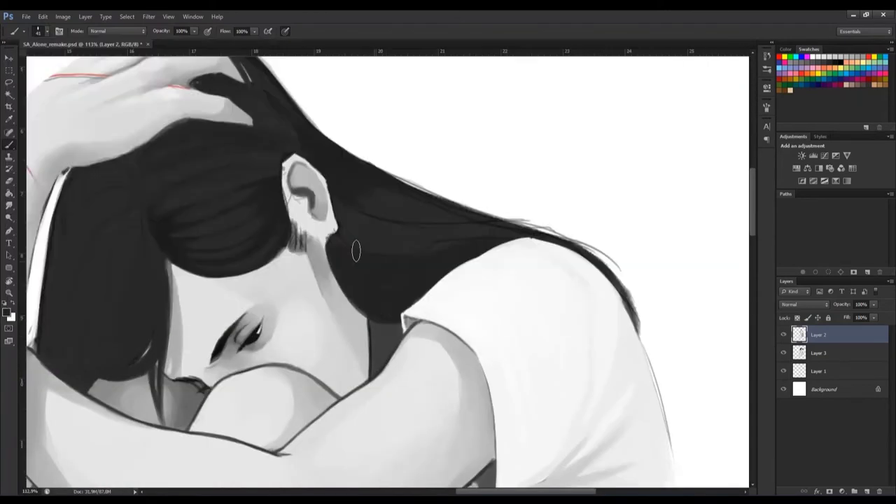
{"action": "scroll", "coordinate": [391, 334], "scroll_direction": "down", "scroll_amount": 1}
{"action": "scroll", "coordinate": [278, 256], "scroll_direction": "down", "scroll_amount": 1}
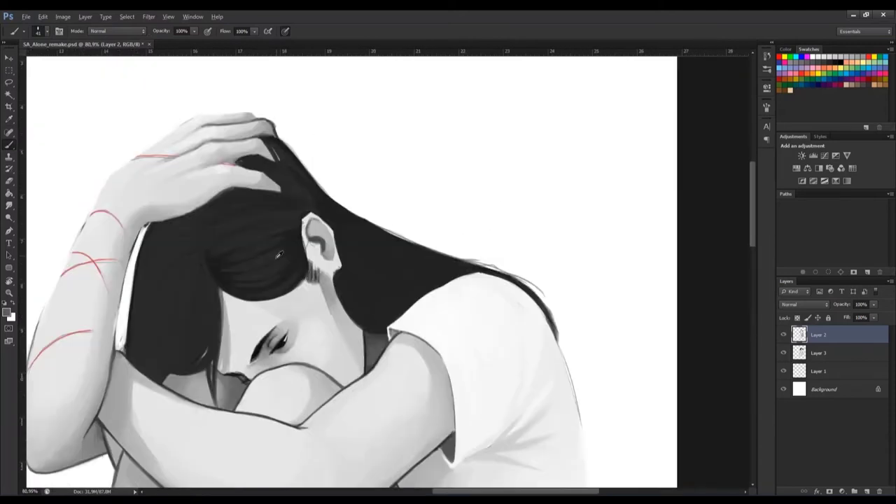
{"action": "scroll", "coordinate": [331, 238], "scroll_direction": "up", "scroll_amount": 1}
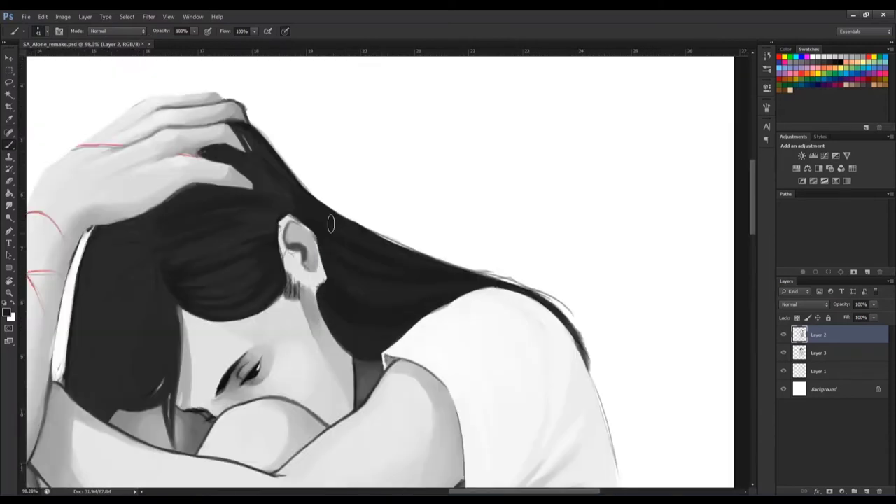
{"action": "scroll", "coordinate": [331, 239], "scroll_direction": "down", "scroll_amount": 1}
{"action": "scroll", "coordinate": [350, 223], "scroll_direction": "down", "scroll_amount": 1}
{"action": "scroll", "coordinate": [306, 239], "scroll_direction": "up", "scroll_amount": 3}
{"action": "scroll", "coordinate": [306, 239], "scroll_direction": "down", "scroll_amount": 2}
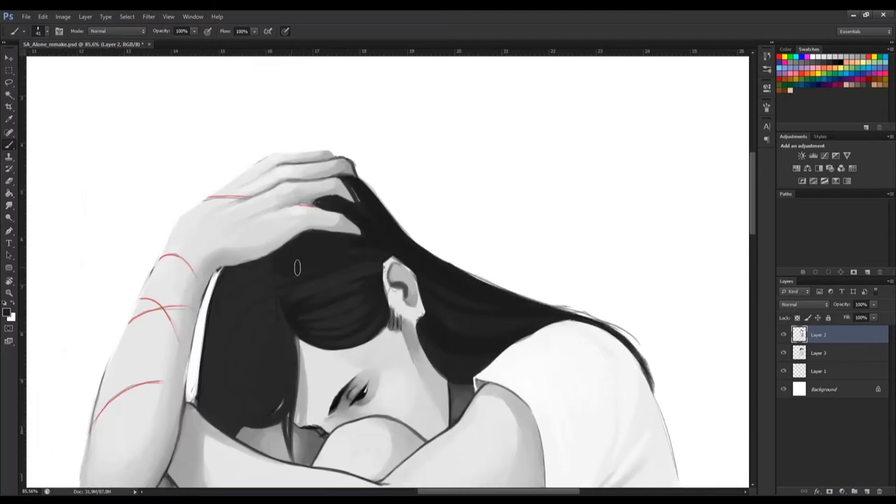
{"action": "right_click", "coordinate": [278, 272]}
{"action": "scroll", "coordinate": [244, 280], "scroll_direction": "up", "scroll_amount": 2}
{"action": "scroll", "coordinate": [201, 254], "scroll_direction": "down", "scroll_amount": 1}
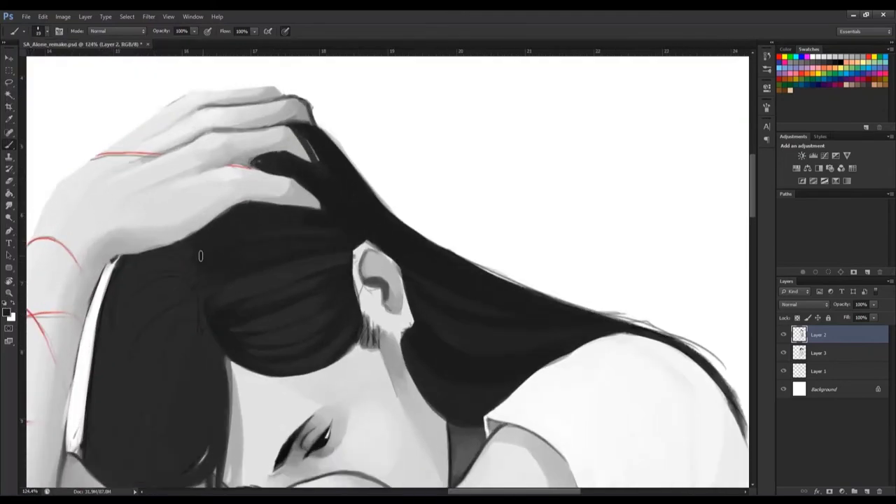
{"action": "scroll", "coordinate": [200, 254], "scroll_direction": "down", "scroll_amount": 1}
{"action": "scroll", "coordinate": [255, 280], "scroll_direction": "up", "scroll_amount": 1}
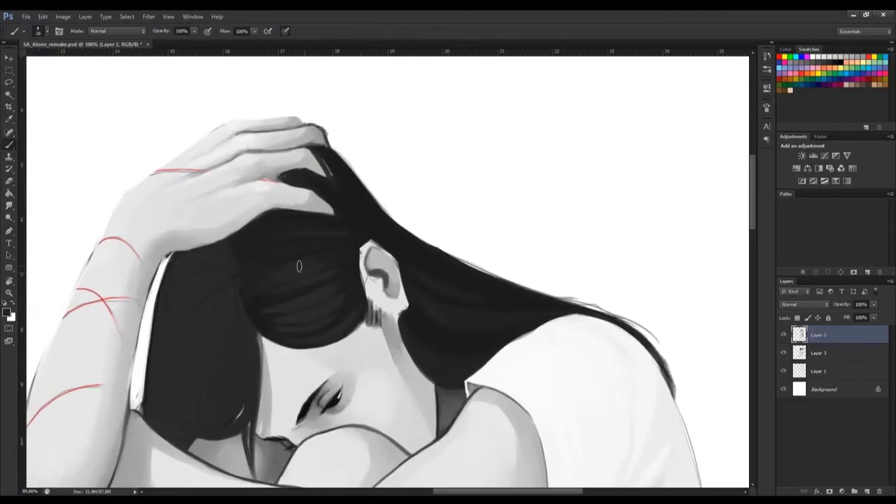
{"action": "scroll", "coordinate": [299, 266], "scroll_direction": "up", "scroll_amount": 1}
{"action": "scroll", "coordinate": [226, 206], "scroll_direction": "down", "scroll_amount": 2}
{"action": "scroll", "coordinate": [298, 260], "scroll_direction": "up", "scroll_amount": 1}
{"action": "scroll", "coordinate": [297, 261], "scroll_direction": "down", "scroll_amount": 1}
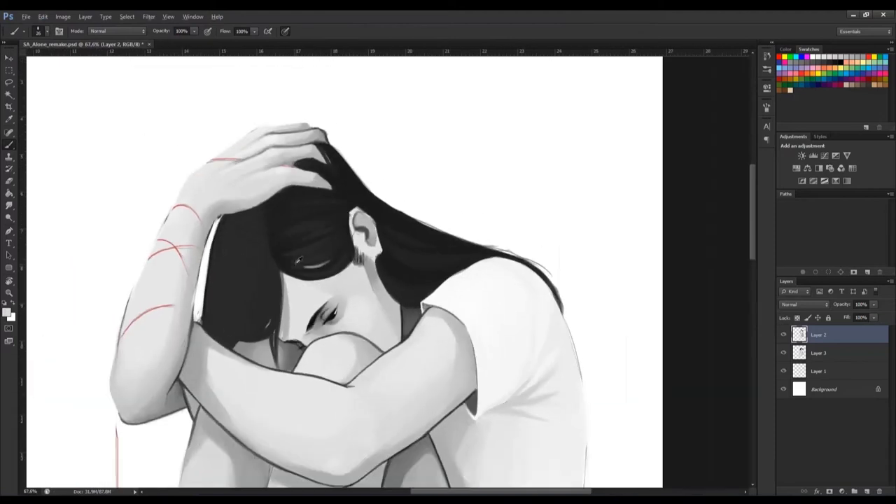
{"action": "scroll", "coordinate": [300, 259], "scroll_direction": "up", "scroll_amount": 2}
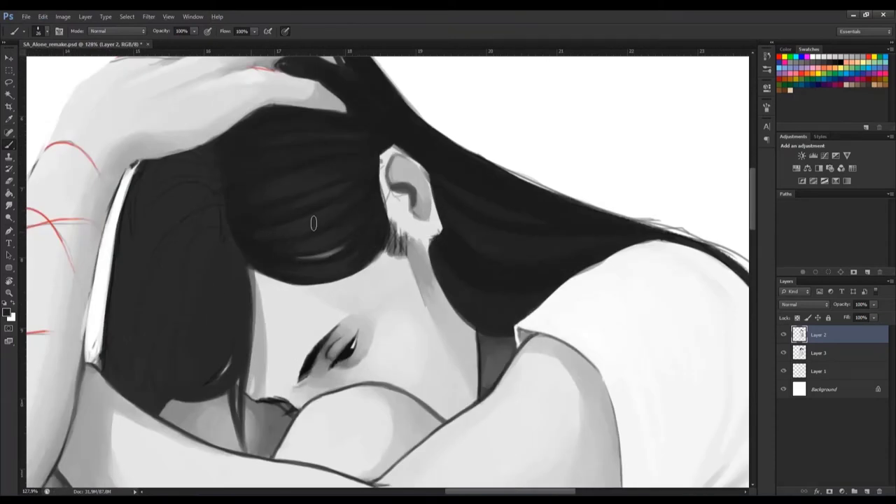
Zoom out to review the girl's upper body and the smoothed hair shading
{"action": "scroll", "coordinate": [425, 199], "scroll_direction": "up", "scroll_amount": 1}
{"action": "scroll", "coordinate": [410, 204], "scroll_direction": "down", "scroll_amount": 1}
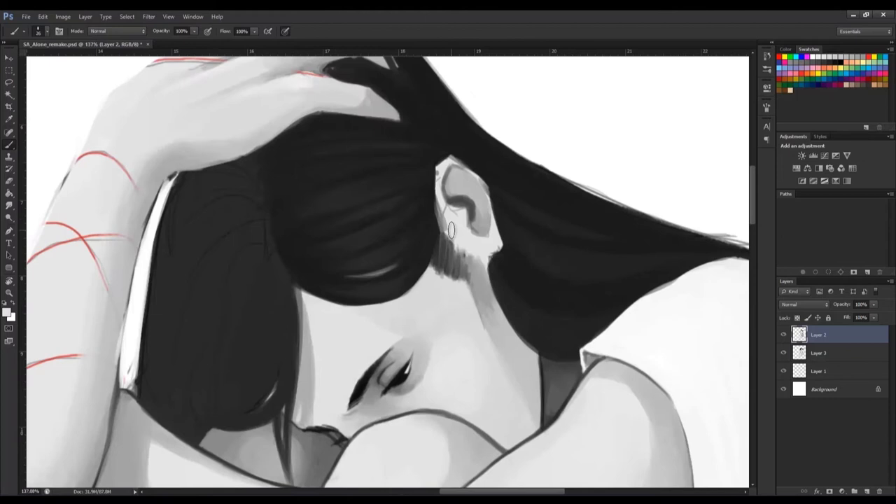
{"action": "scroll", "coordinate": [428, 209], "scroll_direction": "down", "scroll_amount": 1}
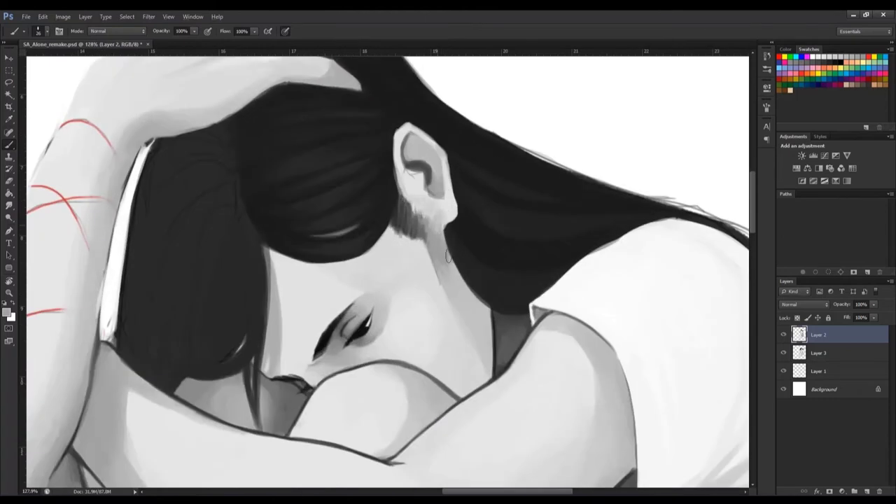
{"action": "scroll", "coordinate": [448, 257], "scroll_direction": "down", "scroll_amount": 3}
{"action": "scroll", "coordinate": [450, 299], "scroll_direction": "down", "scroll_amount": 2}
{"action": "scroll", "coordinate": [560, 350], "scroll_direction": "up", "scroll_amount": 4}
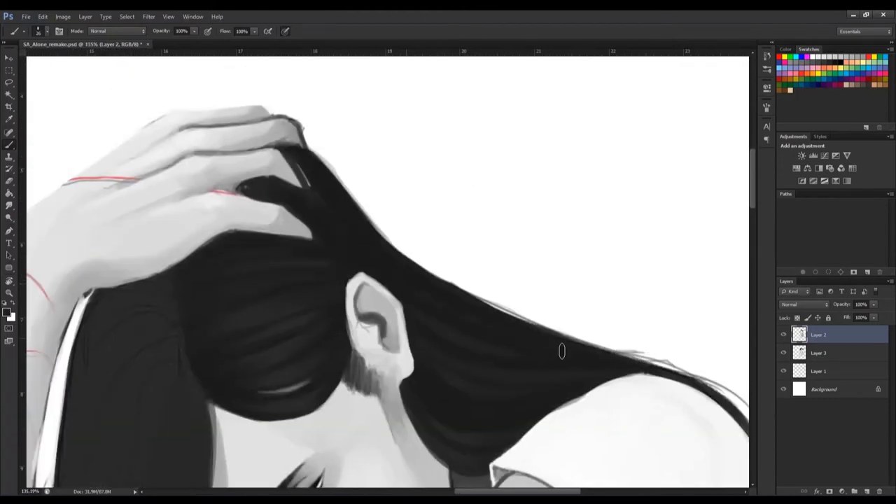
{"action": "scroll", "coordinate": [508, 158], "scroll_direction": "down", "scroll_amount": 4}
{"action": "scroll", "coordinate": [376, 211], "scroll_direction": "up", "scroll_amount": 1}
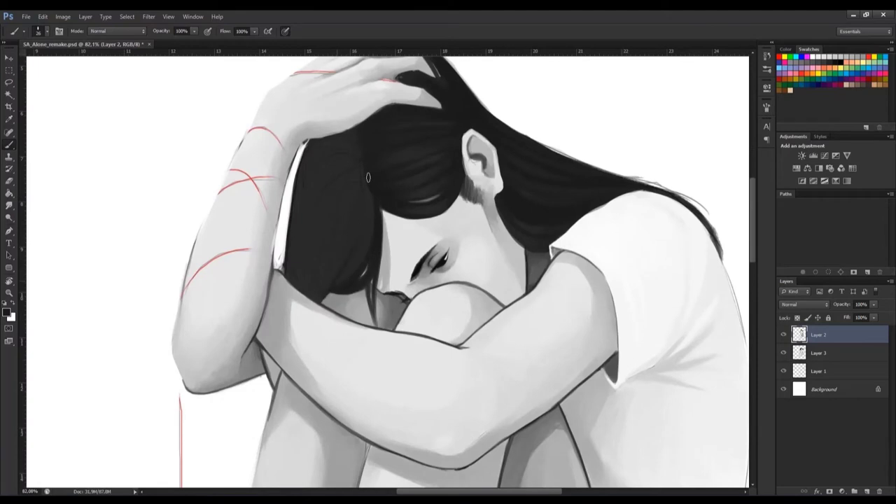
{"action": "scroll", "coordinate": [368, 178], "scroll_direction": "up", "scroll_amount": 1}
{"action": "scroll", "coordinate": [347, 311], "scroll_direction": "up", "scroll_amount": 1}
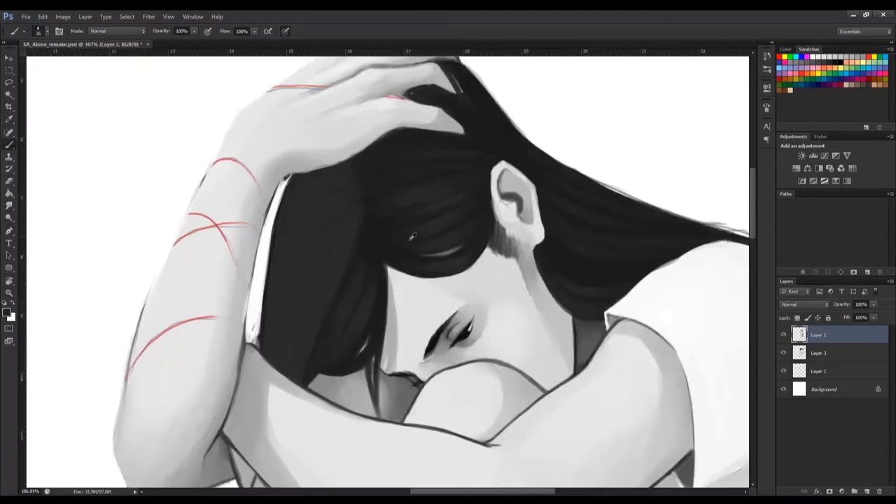
{"action": "scroll", "coordinate": [350, 287], "scroll_direction": "down", "scroll_amount": 1}
{"action": "scroll", "coordinate": [352, 262], "scroll_direction": "down", "scroll_amount": 1}
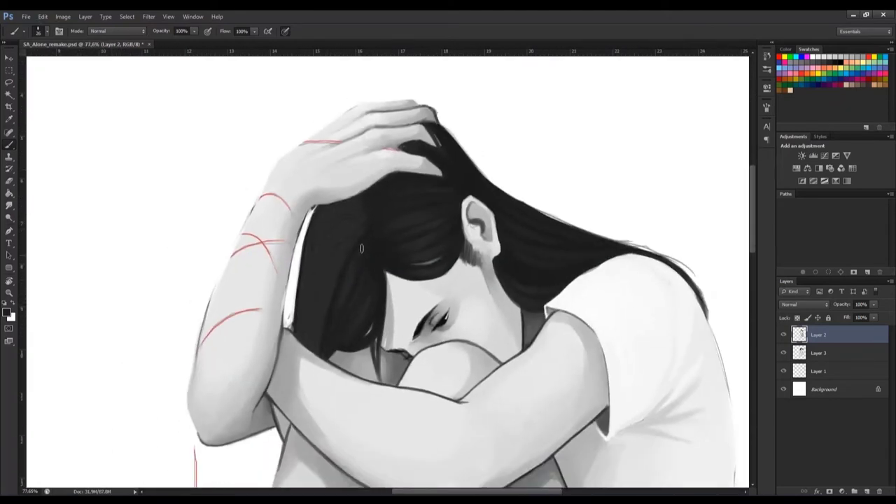
{"action": "scroll", "coordinate": [315, 353], "scroll_direction": "down", "scroll_amount": 1}
{"action": "scroll", "coordinate": [364, 217], "scroll_direction": "up", "scroll_amount": 2}
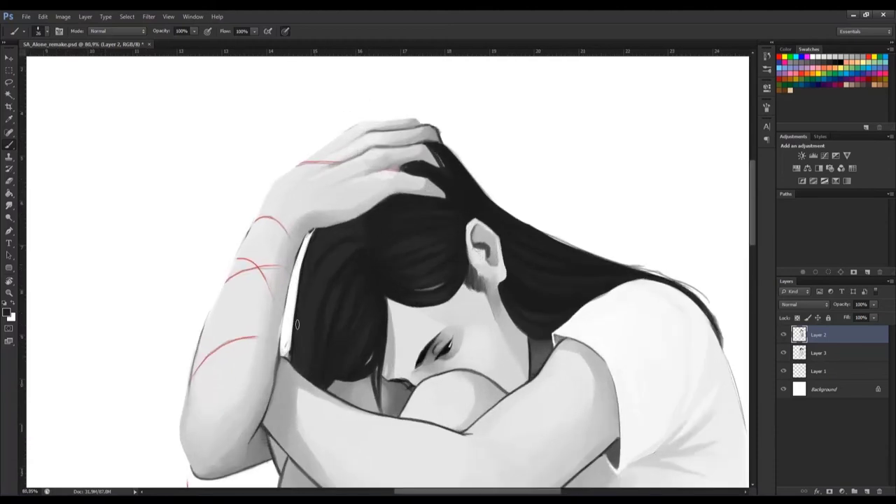
{"action": "scroll", "coordinate": [293, 309], "scroll_direction": "down", "scroll_amount": 1}
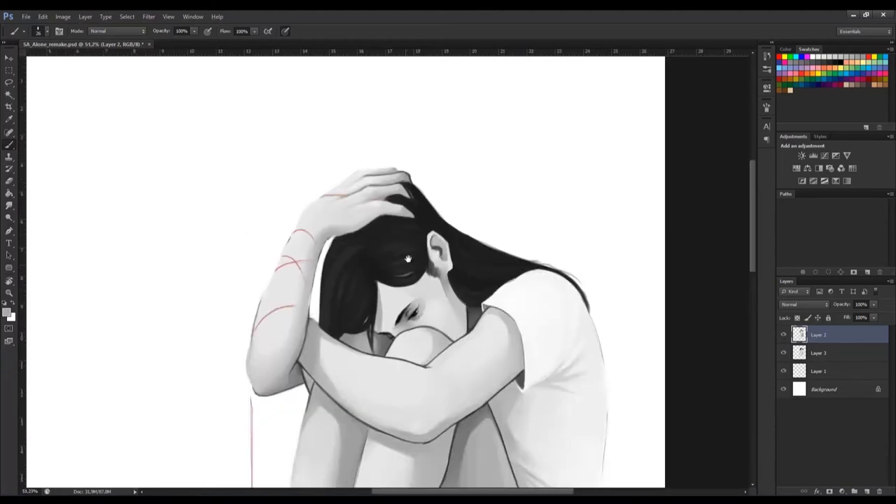
{"action": "scroll", "coordinate": [303, 236], "scroll_direction": "up", "scroll_amount": 3}
{"action": "scroll", "coordinate": [320, 250], "scroll_direction": "down", "scroll_amount": 1}
{"action": "scroll", "coordinate": [319, 250], "scroll_direction": "up", "scroll_amount": 1}
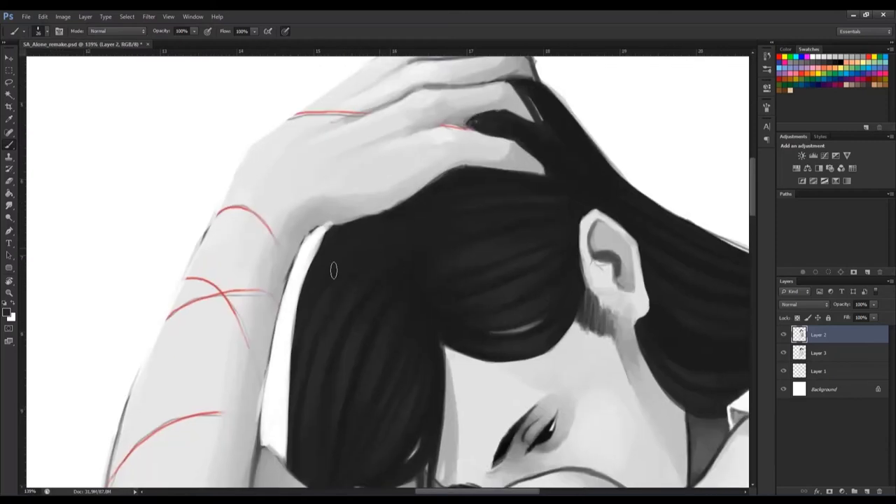
{"action": "scroll", "coordinate": [329, 220], "scroll_direction": "down", "scroll_amount": 2}
{"action": "scroll", "coordinate": [370, 169], "scroll_direction": "up", "scroll_amount": 1}
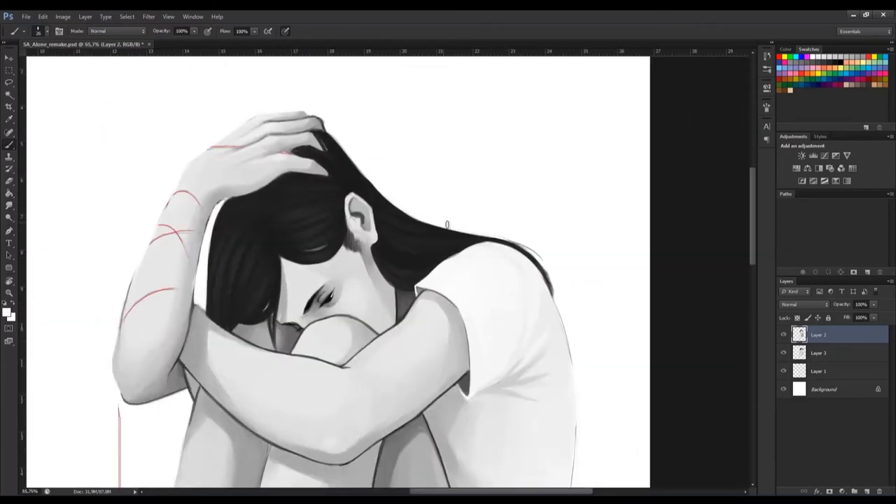
{"action": "scroll", "coordinate": [465, 191], "scroll_direction": "down", "scroll_amount": 2}
Shrink the brush to 10 px and paint a thin dark hair strand across the right shoulder
{"action": "left_click", "coordinate": [38, 31]}
{"action": "scroll", "coordinate": [429, 179], "scroll_direction": "up", "scroll_amount": 2}
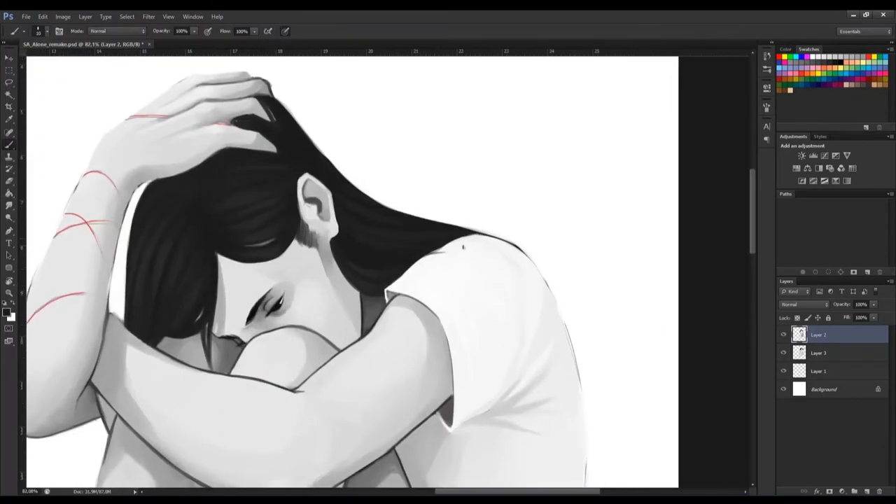
{"action": "scroll", "coordinate": [429, 180], "scroll_direction": "down", "scroll_amount": 2}
{"action": "scroll", "coordinate": [428, 179], "scroll_direction": "up", "scroll_amount": 3}
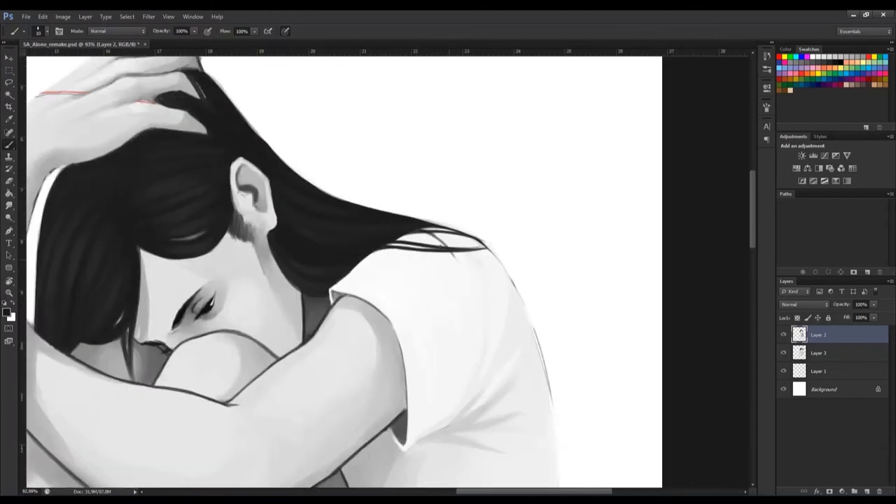
{"action": "left_click_drag", "start_coordinate": [429, 233], "coordinate": [466, 306]}
{"action": "scroll", "coordinate": [462, 346], "scroll_direction": "up", "scroll_amount": 1}
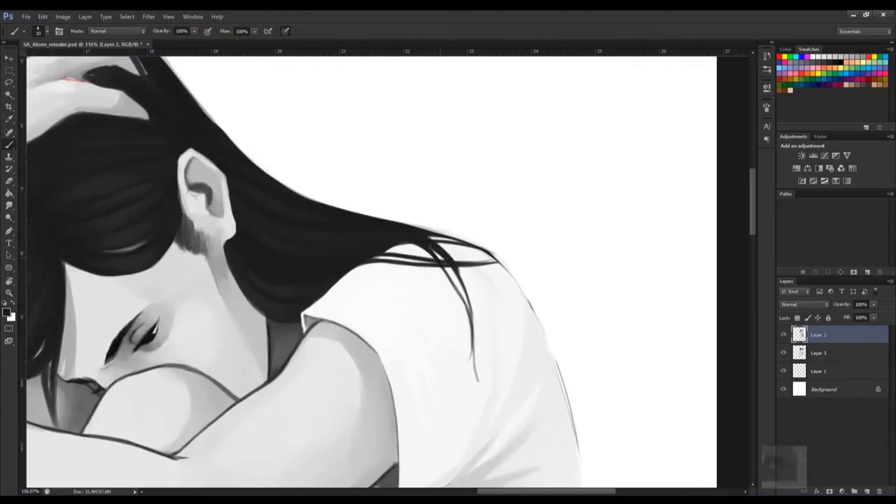
{"action": "scroll", "coordinate": [509, 303], "scroll_direction": "down", "scroll_amount": 5}
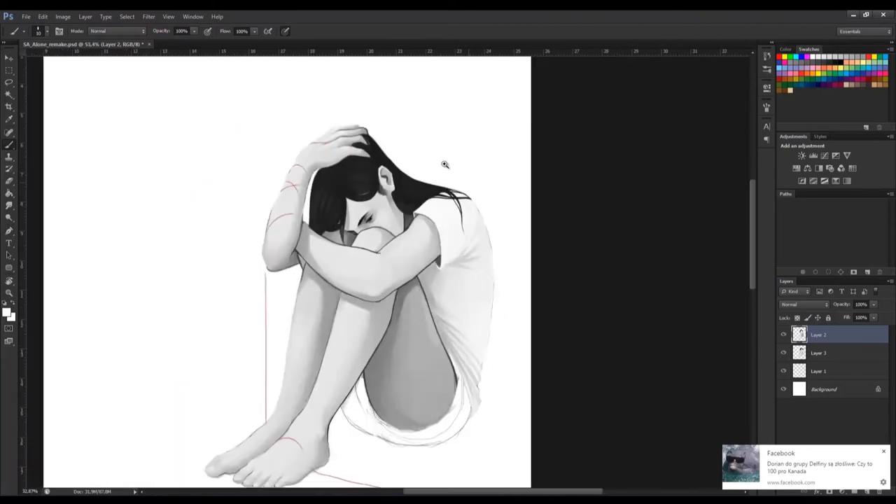
{"action": "scroll", "coordinate": [444, 164], "scroll_direction": "up", "scroll_amount": 4}
{"action": "scroll", "coordinate": [514, 274], "scroll_direction": "down", "scroll_amount": 4}
{"action": "scroll", "coordinate": [450, 184], "scroll_direction": "up", "scroll_amount": 4}
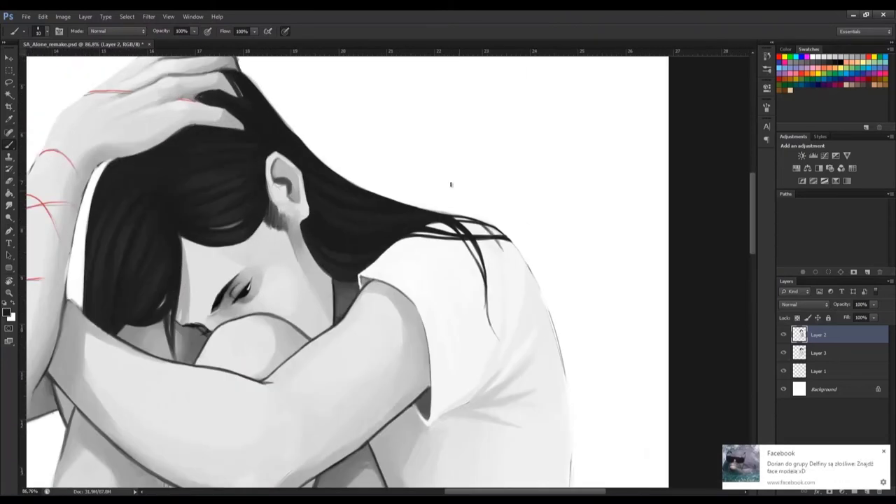
{"action": "scroll", "coordinate": [525, 314], "scroll_direction": "up", "scroll_amount": 1}
{"action": "scroll", "coordinate": [465, 164], "scroll_direction": "down", "scroll_amount": 4}
{"action": "scroll", "coordinate": [464, 164], "scroll_direction": "up", "scroll_amount": 5}
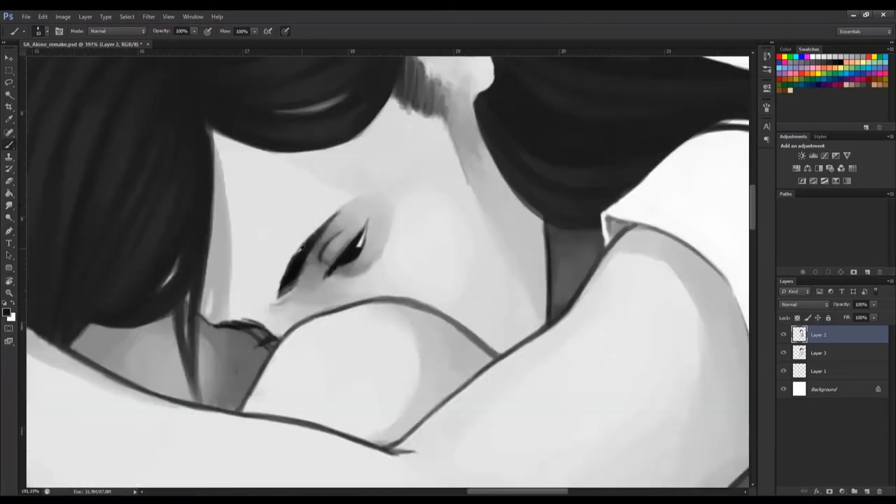
{"action": "scroll", "coordinate": [295, 161], "scroll_direction": "down", "scroll_amount": 2}
{"action": "scroll", "coordinate": [295, 161], "scroll_direction": "up", "scroll_amount": 1}
{"action": "scroll", "coordinate": [491, 294], "scroll_direction": "up", "scroll_amount": 2}
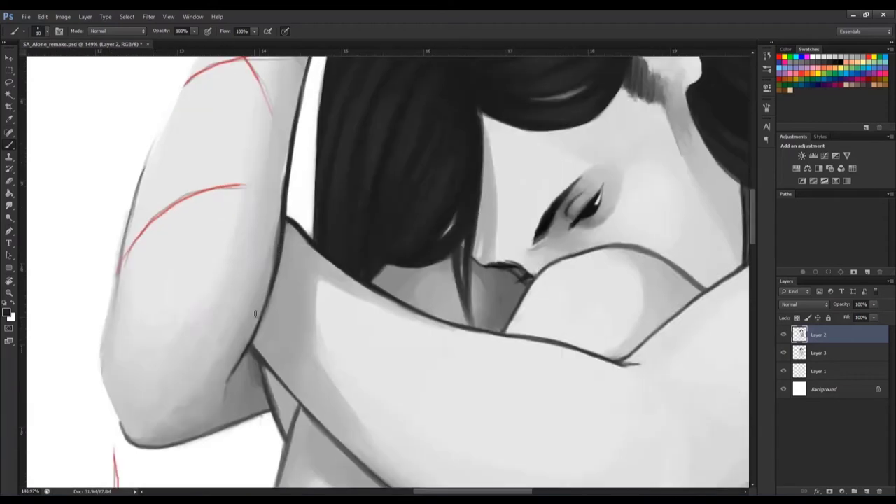
{"action": "scroll", "coordinate": [490, 295], "scroll_direction": "down", "scroll_amount": 4}
{"action": "scroll", "coordinate": [549, 329], "scroll_direction": "up", "scroll_amount": 4}
{"action": "scroll", "coordinate": [550, 329], "scroll_direction": "down", "scroll_amount": 3}
{"action": "scroll", "coordinate": [303, 209], "scroll_direction": "up", "scroll_amount": 3}
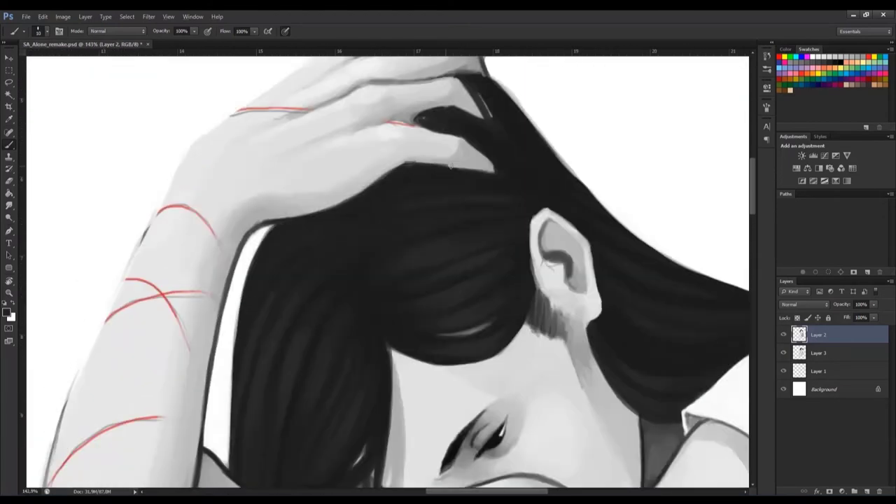
{"action": "scroll", "coordinate": [252, 187], "scroll_direction": "up", "scroll_amount": 2}
{"action": "scroll", "coordinate": [256, 189], "scroll_direction": "up", "scroll_amount": 1}
{"action": "scroll", "coordinate": [351, 239], "scroll_direction": "down", "scroll_amount": 2}
{"action": "scroll", "coordinate": [476, 296], "scroll_direction": "up", "scroll_amount": 1}
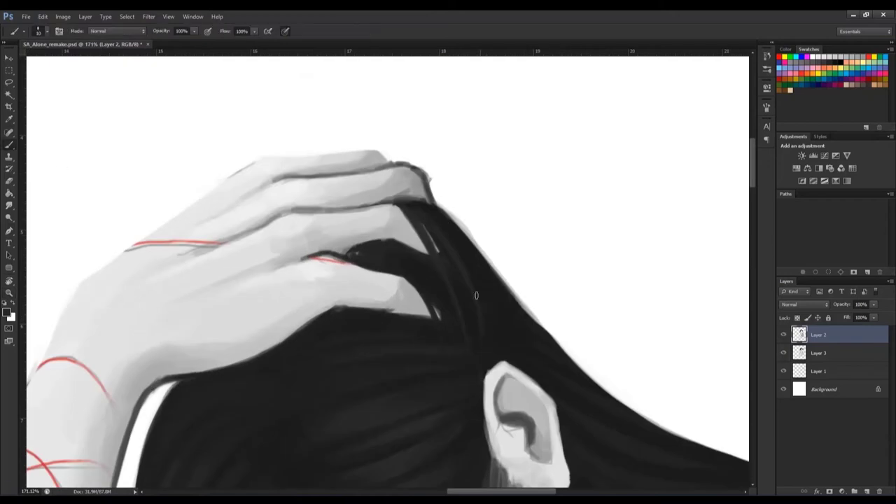
{"action": "scroll", "coordinate": [441, 224], "scroll_direction": "down", "scroll_amount": 4}
{"action": "scroll", "coordinate": [364, 204], "scroll_direction": "up", "scroll_amount": 3}
{"action": "scroll", "coordinate": [357, 202], "scroll_direction": "down", "scroll_amount": 3}
{"action": "scroll", "coordinate": [355, 200], "scroll_direction": "down", "scroll_amount": 1}
{"action": "scroll", "coordinate": [356, 200], "scroll_direction": "up", "scroll_amount": 5}
{"action": "scroll", "coordinate": [414, 315], "scroll_direction": "down", "scroll_amount": 3}
{"action": "scroll", "coordinate": [210, 386], "scroll_direction": "up", "scroll_amount": 4}
{"action": "scroll", "coordinate": [210, 386], "scroll_direction": "down", "scroll_amount": 3}
{"action": "scroll", "coordinate": [275, 226], "scroll_direction": "up", "scroll_amount": 2}
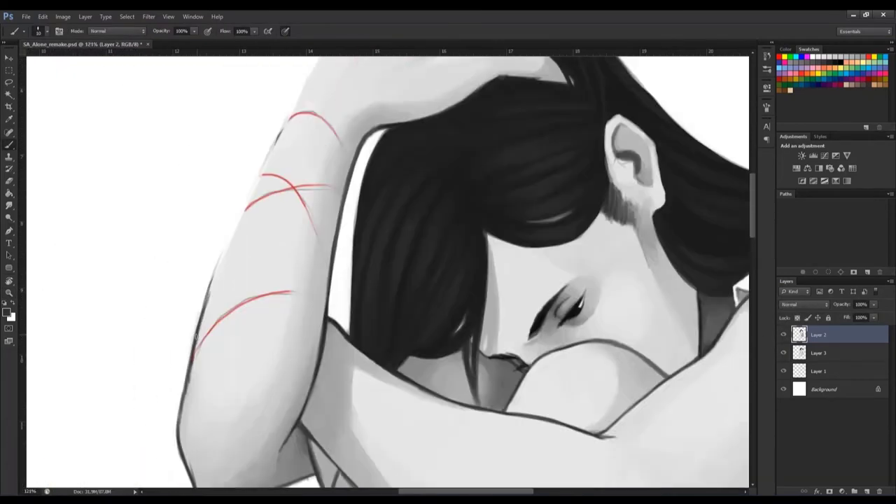
{"action": "scroll", "coordinate": [276, 226], "scroll_direction": "down", "scroll_amount": 1}
{"action": "scroll", "coordinate": [276, 226], "scroll_direction": "down", "scroll_amount": 4}
{"action": "scroll", "coordinate": [270, 340], "scroll_direction": "up", "scroll_amount": 4}
{"action": "scroll", "coordinate": [467, 324], "scroll_direction": "down", "scroll_amount": 2}
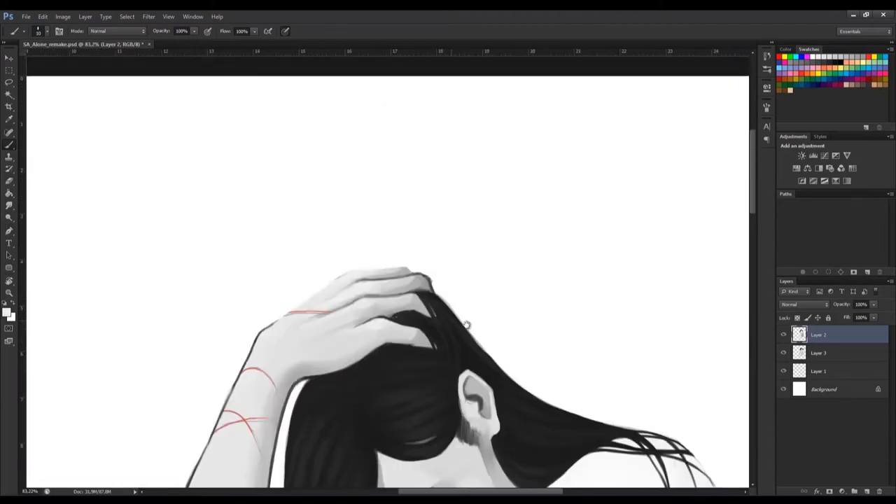
{"action": "scroll", "coordinate": [348, 254], "scroll_direction": "up", "scroll_amount": 1}
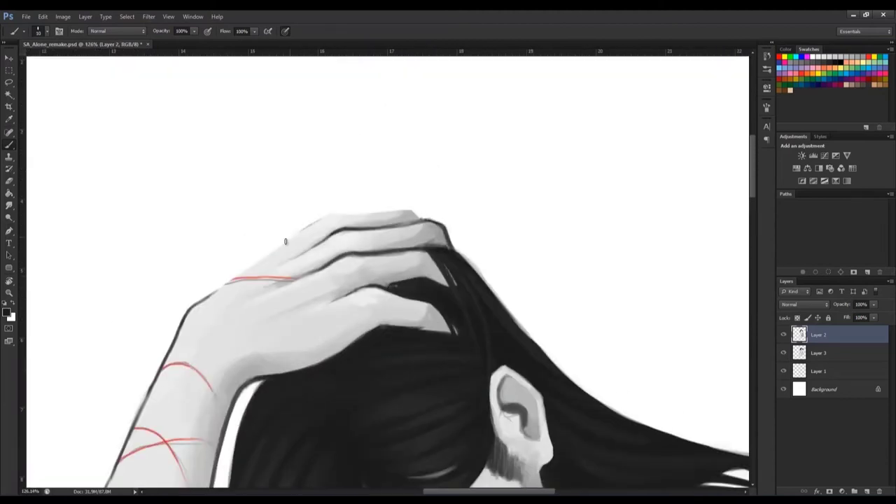
{"action": "scroll", "coordinate": [392, 280], "scroll_direction": "up", "scroll_amount": 1}
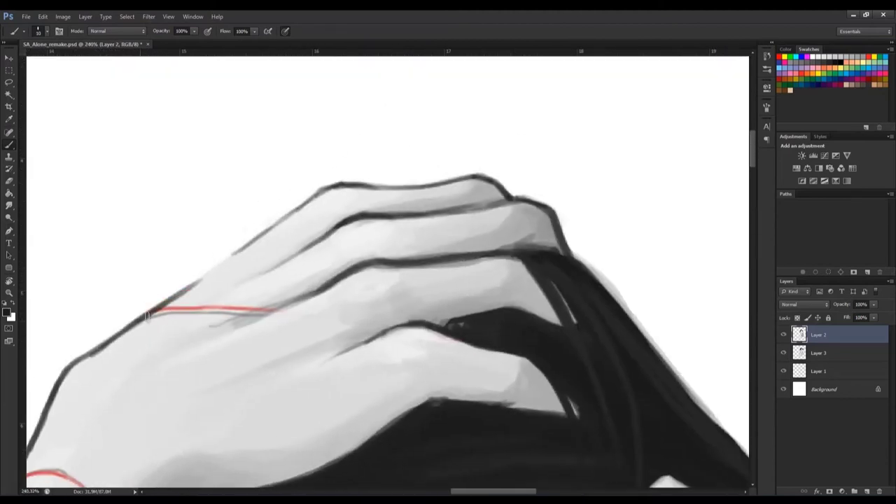
{"action": "scroll", "coordinate": [420, 294], "scroll_direction": "down", "scroll_amount": 3}
{"action": "scroll", "coordinate": [448, 339], "scroll_direction": "up", "scroll_amount": 2}
{"action": "scroll", "coordinate": [284, 380], "scroll_direction": "up", "scroll_amount": 2}
{"action": "scroll", "coordinate": [280, 280], "scroll_direction": "up", "scroll_amount": 1}
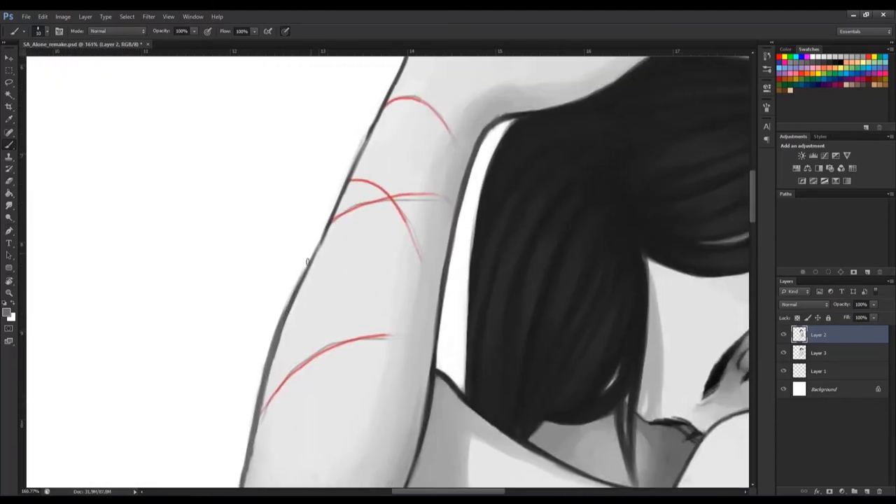
{"action": "scroll", "coordinate": [420, 281], "scroll_direction": "down", "scroll_amount": 3}
{"action": "scroll", "coordinate": [707, 278], "scroll_direction": "down", "scroll_amount": 1}
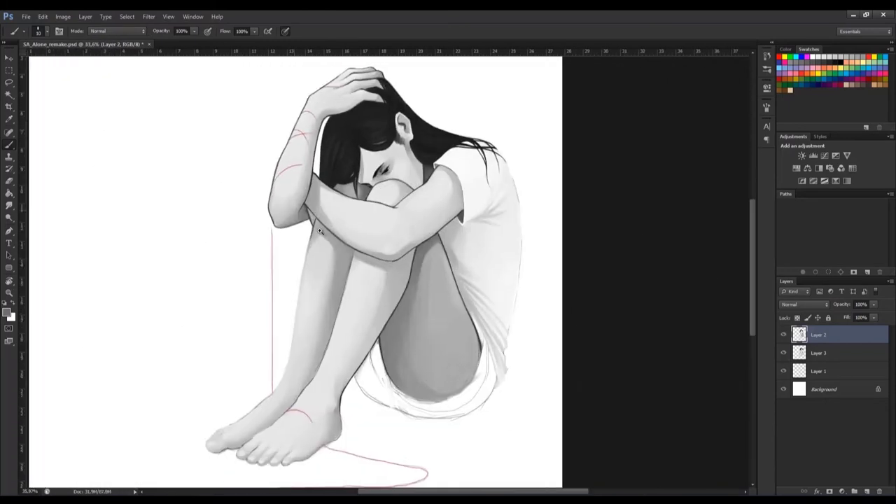
Hide and reshow Layer 2 to compare the painting with and without the red thread
{"action": "scroll", "coordinate": [261, 357], "scroll_direction": "up", "scroll_amount": 3}
{"action": "scroll", "coordinate": [260, 357], "scroll_direction": "up", "scroll_amount": 2}
{"action": "scroll", "coordinate": [490, 259], "scroll_direction": "down", "scroll_amount": 3}
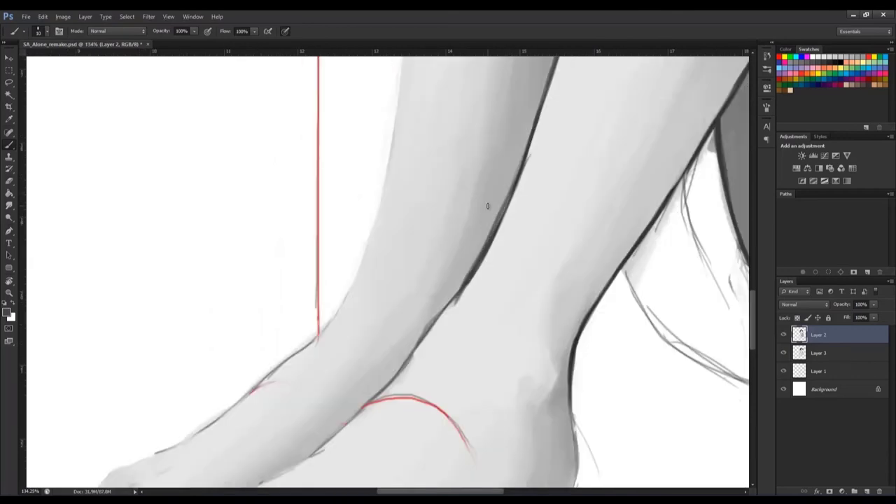
{"action": "scroll", "coordinate": [533, 280], "scroll_direction": "down", "scroll_amount": 1}
{"action": "scroll", "coordinate": [616, 235], "scroll_direction": "up", "scroll_amount": 1}
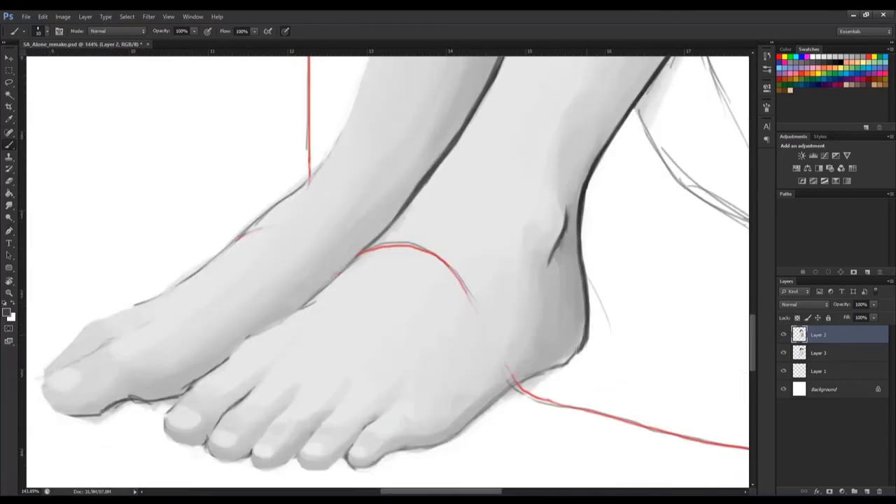
{"action": "scroll", "coordinate": [601, 250], "scroll_direction": "down", "scroll_amount": 1}
{"action": "scroll", "coordinate": [543, 225], "scroll_direction": "up", "scroll_amount": 1}
{"action": "scroll", "coordinate": [442, 351], "scroll_direction": "down", "scroll_amount": 3}
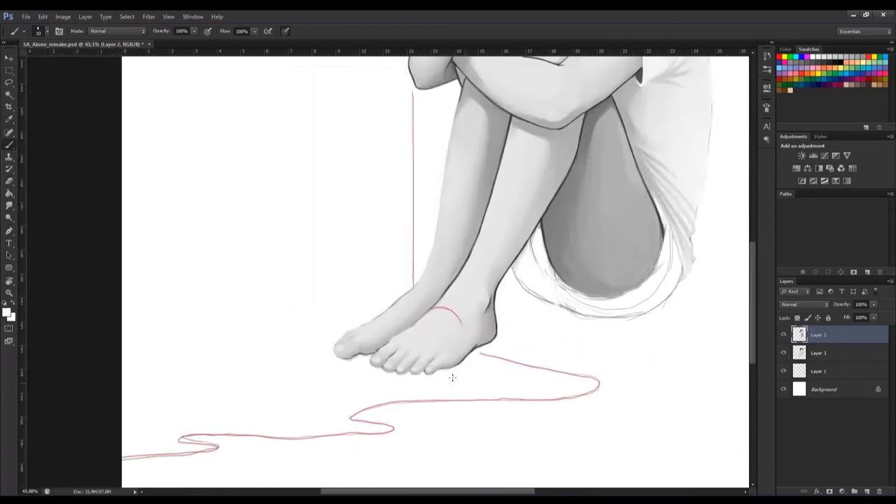
{"action": "scroll", "coordinate": [474, 356], "scroll_direction": "up", "scroll_amount": 3}
{"action": "scroll", "coordinate": [474, 354], "scroll_direction": "up", "scroll_amount": 1}
{"action": "scroll", "coordinate": [474, 353], "scroll_direction": "down", "scroll_amount": 5}
{"action": "left_click", "coordinate": [784, 335]}
{"action": "left_click", "coordinate": [784, 335]}
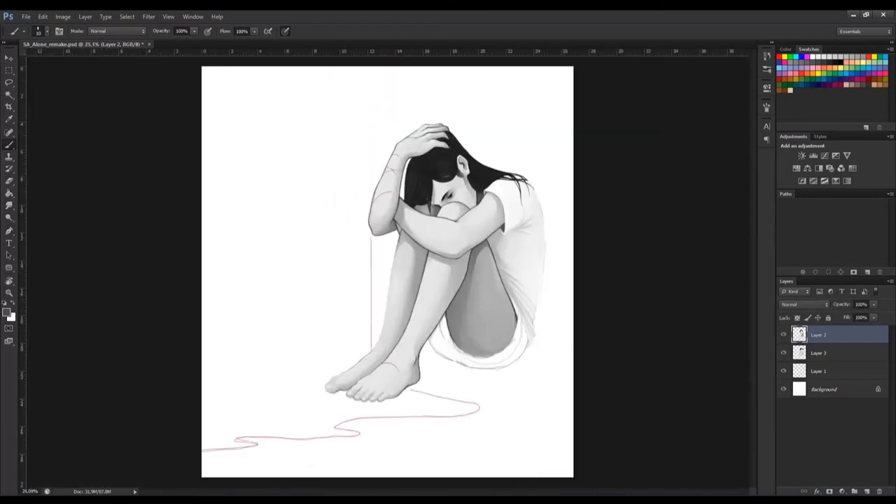
Paint a dark outline along the front edge of the girl's big toe
{"action": "scroll", "coordinate": [313, 369], "scroll_direction": "up", "scroll_amount": 5}
{"action": "scroll", "coordinate": [285, 334], "scroll_direction": "up", "scroll_amount": 1}
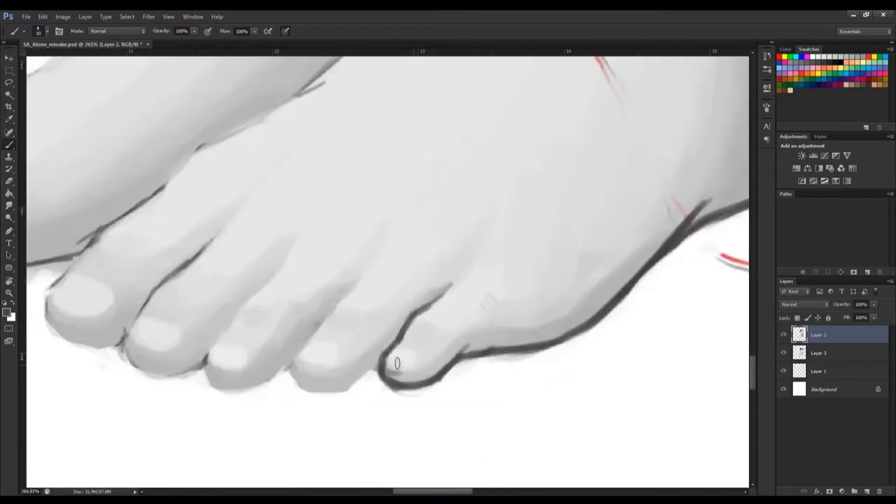
{"action": "scroll", "coordinate": [394, 364], "scroll_direction": "down", "scroll_amount": 2}
{"action": "scroll", "coordinate": [383, 321], "scroll_direction": "up", "scroll_amount": 1}
{"action": "scroll", "coordinate": [381, 312], "scroll_direction": "up", "scroll_amount": 1}
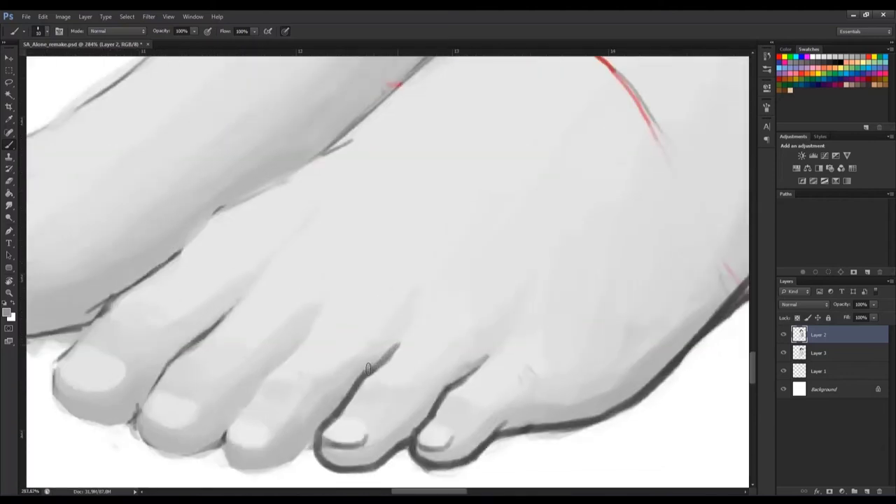
{"action": "scroll", "coordinate": [380, 301], "scroll_direction": "up", "scroll_amount": 1}
{"action": "right_click", "coordinate": [698, 261]}
{"action": "scroll", "coordinate": [490, 315], "scroll_direction": "down", "scroll_amount": 1}
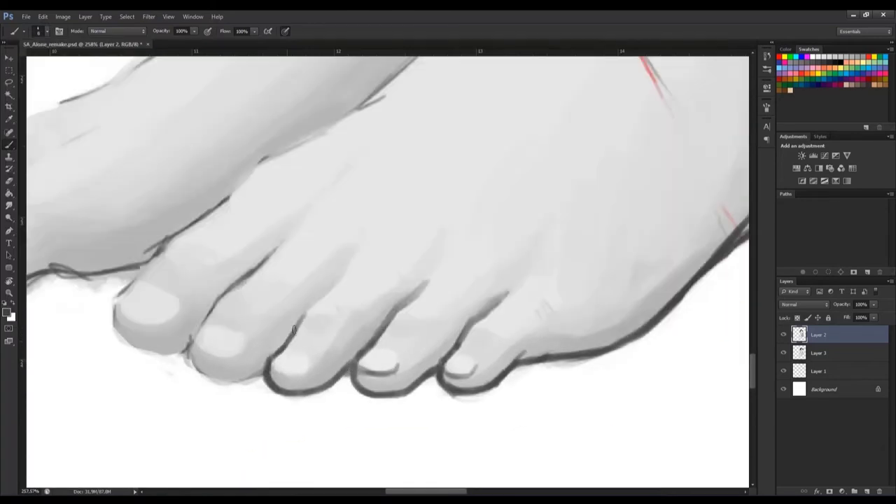
{"action": "scroll", "coordinate": [434, 336], "scroll_direction": "down", "scroll_amount": 1}
{"action": "scroll", "coordinate": [403, 346], "scroll_direction": "down", "scroll_amount": 1}
{"action": "scroll", "coordinate": [402, 346], "scroll_direction": "up", "scroll_amount": 3}
{"action": "left_click_drag", "start_coordinate": [441, 382], "coordinate": [465, 236]}
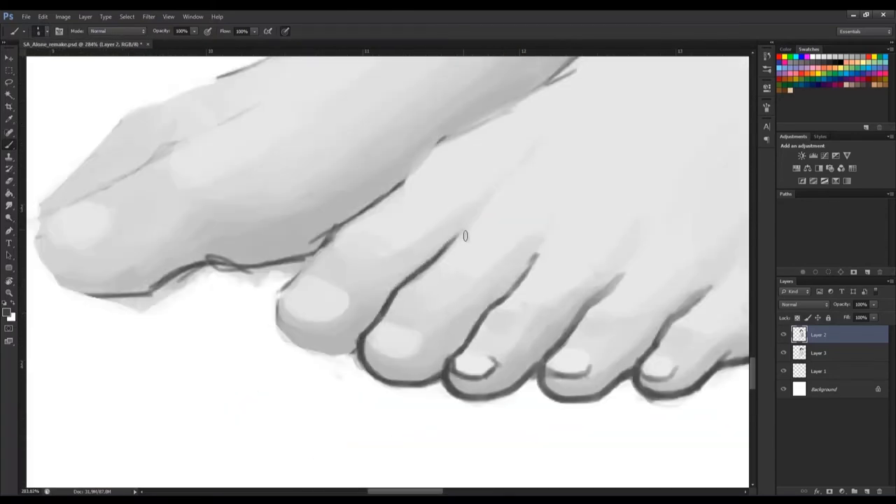
Zoom around to inspect the toe outline and the red thread across the floor
{"action": "scroll", "coordinate": [420, 315], "scroll_direction": "down", "scroll_amount": 3}
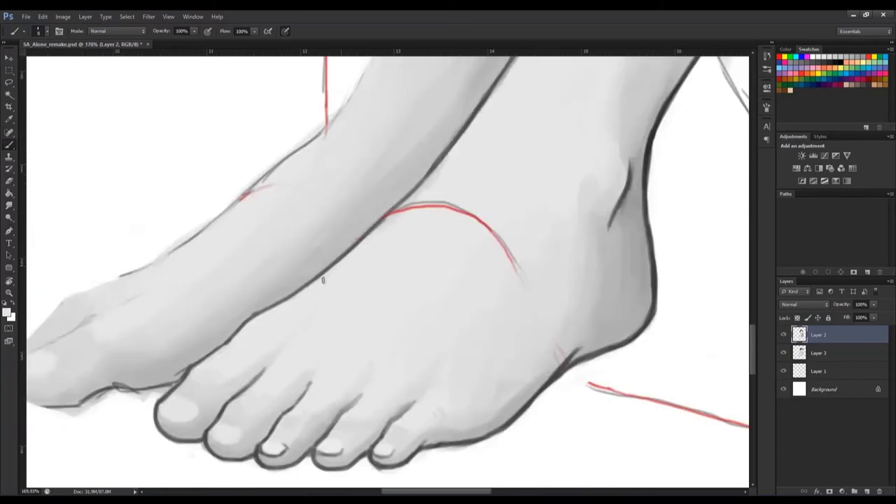
{"action": "scroll", "coordinate": [420, 316], "scroll_direction": "up", "scroll_amount": 3}
{"action": "scroll", "coordinate": [435, 322], "scroll_direction": "down", "scroll_amount": 4}
{"action": "scroll", "coordinate": [436, 322], "scroll_direction": "down", "scroll_amount": 3}
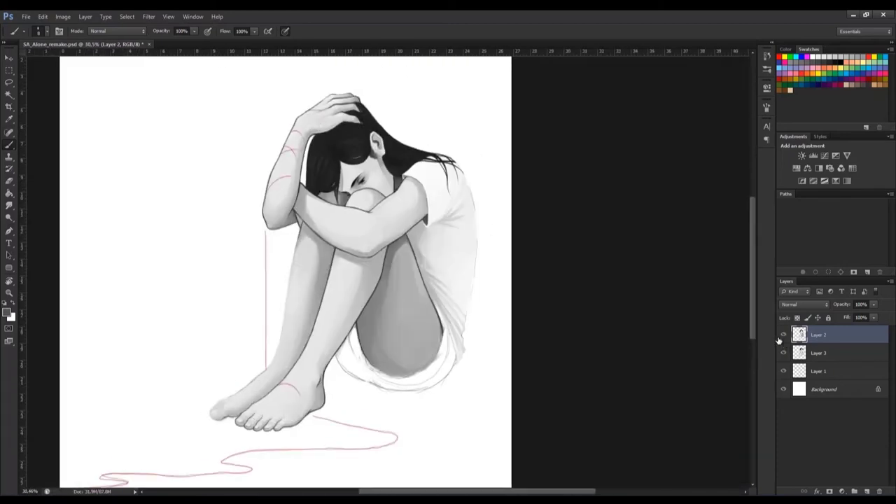
{"action": "scroll", "coordinate": [270, 234], "scroll_direction": "up", "scroll_amount": 3}
{"action": "scroll", "coordinate": [280, 250], "scroll_direction": "down", "scroll_amount": 5}
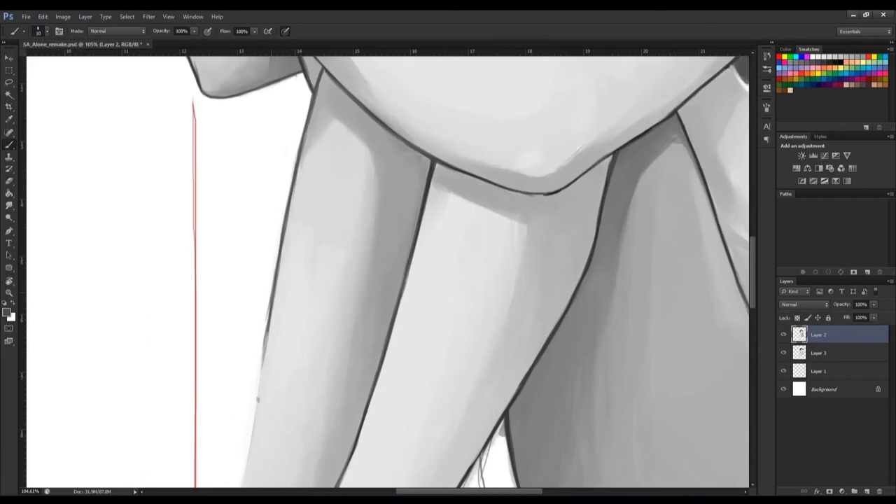
{"action": "scroll", "coordinate": [294, 252], "scroll_direction": "down", "scroll_amount": 3}
{"action": "scroll", "coordinate": [306, 259], "scroll_direction": "down", "scroll_amount": 3}
{"action": "scroll", "coordinate": [242, 317], "scroll_direction": "down", "scroll_amount": 1}
{"action": "scroll", "coordinate": [276, 299], "scroll_direction": "up", "scroll_amount": 2}
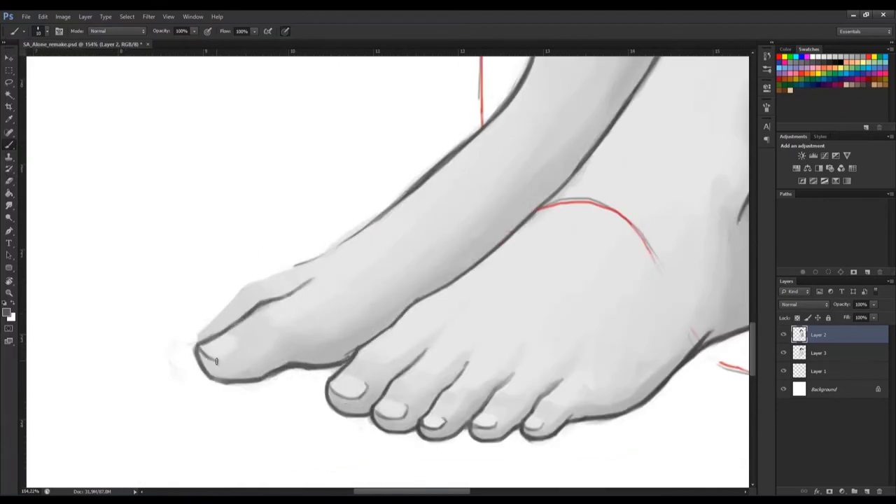
{"action": "scroll", "coordinate": [332, 248], "scroll_direction": "down", "scroll_amount": 4}
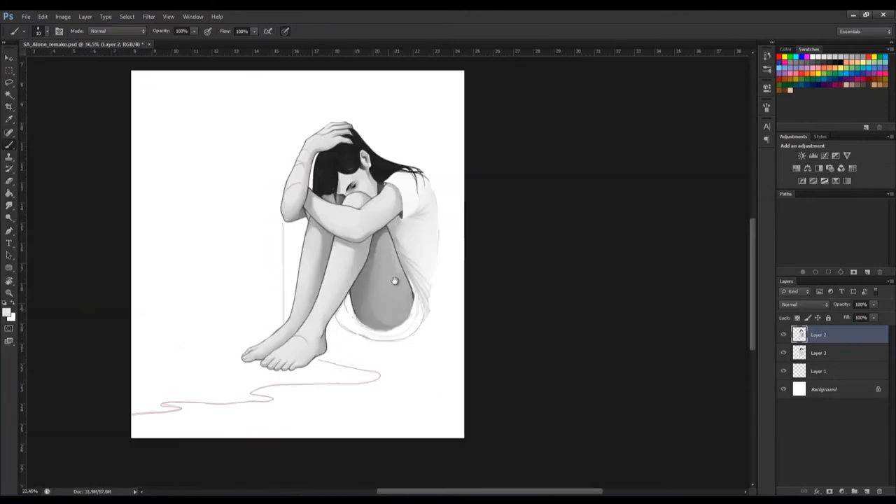
{"action": "scroll", "coordinate": [350, 168], "scroll_direction": "up", "scroll_amount": 2}
{"action": "scroll", "coordinate": [210, 210], "scroll_direction": "up", "scroll_amount": 2}
{"action": "scroll", "coordinate": [178, 318], "scroll_direction": "up", "scroll_amount": 1}
{"action": "scroll", "coordinate": [178, 319], "scroll_direction": "down", "scroll_amount": 1}
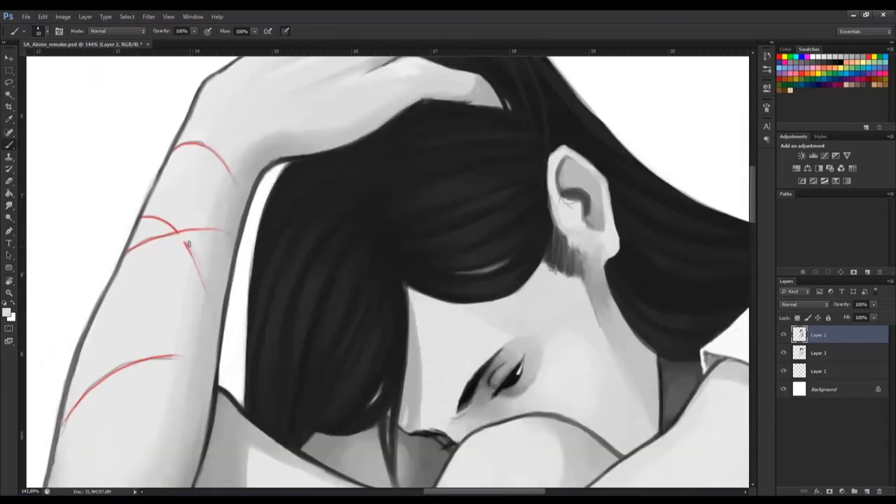
{"action": "scroll", "coordinate": [210, 315], "scroll_direction": "down", "scroll_amount": 1}
{"action": "scroll", "coordinate": [245, 315], "scroll_direction": "down", "scroll_amount": 2}
{"action": "scroll", "coordinate": [365, 315], "scroll_direction": "up", "scroll_amount": 4}
{"action": "scroll", "coordinate": [366, 315], "scroll_direction": "down", "scroll_amount": 4}
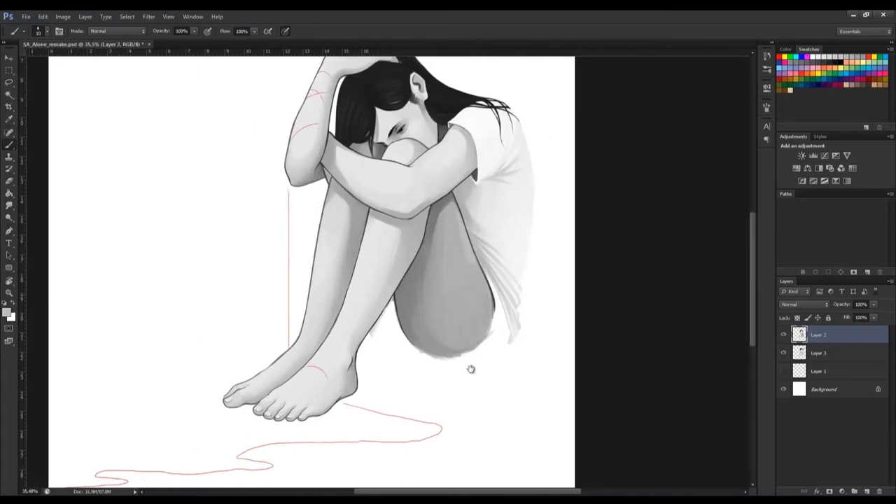
{"action": "scroll", "coordinate": [392, 196], "scroll_direction": "up", "scroll_amount": 4}
{"action": "scroll", "coordinate": [336, 238], "scroll_direction": "down", "scroll_amount": 2}
{"action": "scroll", "coordinate": [336, 238], "scroll_direction": "down", "scroll_amount": 1}
Erase briefly on Layer 1, then return to painting with the Brush on Layer 2
{"action": "left_click", "coordinate": [781, 378]}
{"action": "scroll", "coordinate": [350, 280], "scroll_direction": "down", "scroll_amount": 2}
{"action": "key", "text": "e"}
{"action": "scroll", "coordinate": [276, 380], "scroll_direction": "up", "scroll_amount": 3}
{"action": "scroll", "coordinate": [315, 316], "scroll_direction": "down", "scroll_amount": 2}
{"action": "key", "text": "alt+bracketright"}
{"action": "key", "text": "alt+bracketright"}
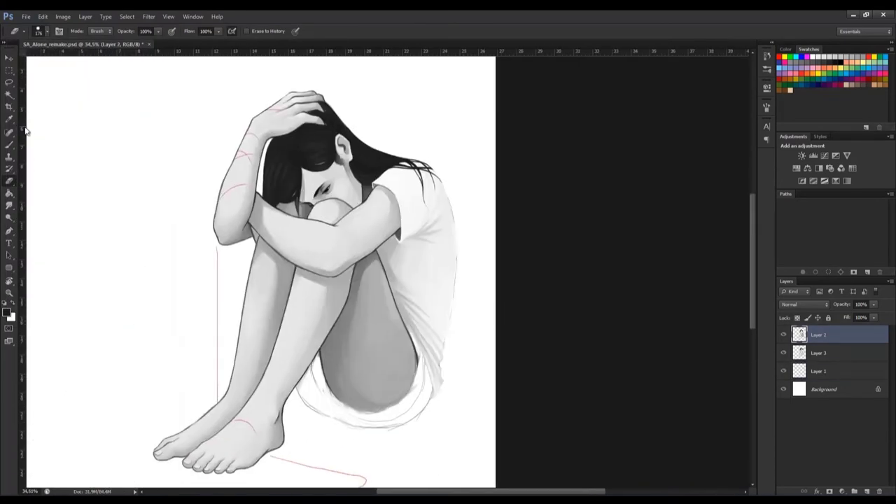
{"action": "key", "text": "b"}
{"action": "scroll", "coordinate": [366, 194], "scroll_direction": "up", "scroll_amount": 3}
{"action": "scroll", "coordinate": [323, 354], "scroll_direction": "down", "scroll_amount": 2}
Paint the shorts dark and darken their lower and lower-right edges
{"action": "left_click_drag", "start_coordinate": [323, 355], "coordinate": [406, 382]}
{"action": "scroll", "coordinate": [364, 350], "scroll_direction": "down", "scroll_amount": 3}
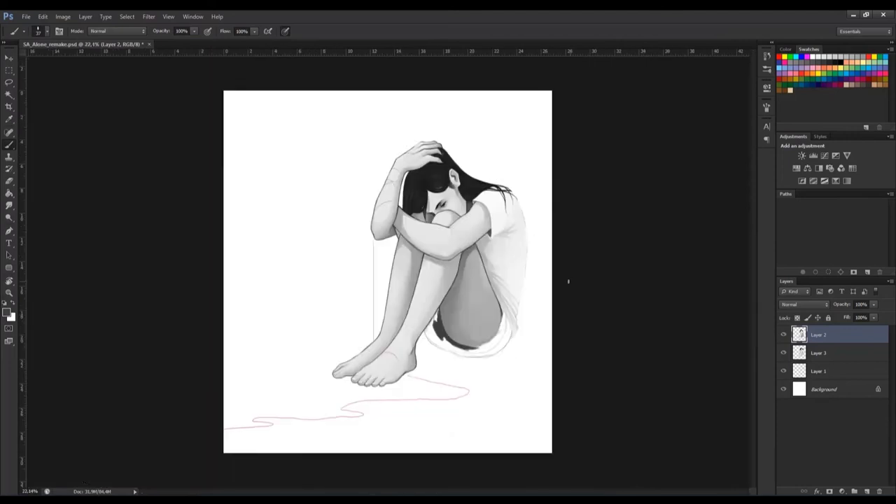
{"action": "scroll", "coordinate": [568, 280], "scroll_direction": "up", "scroll_amount": 2}
{"action": "scroll", "coordinate": [379, 364], "scroll_direction": "up", "scroll_amount": 1}
{"action": "scroll", "coordinate": [362, 396], "scroll_direction": "down", "scroll_amount": 2}
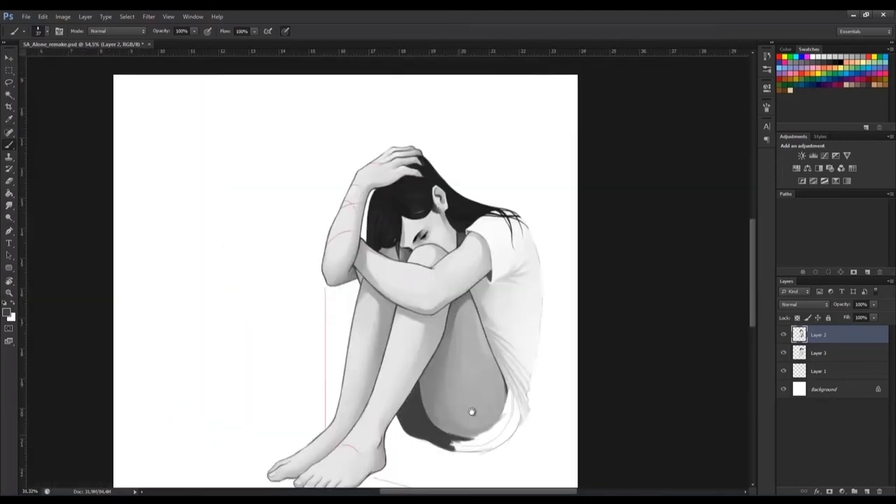
{"action": "scroll", "coordinate": [470, 410], "scroll_direction": "up", "scroll_amount": 3}
{"action": "mouse_move", "coordinate": [428, 297]}
{"action": "left_mouse_down"}
{"action": "mouse_move", "coordinate": [431, 374]}
{"action": "mouse_move", "coordinate": [350, 401]}
{"action": "left_mouse_up"}
{"action": "scroll", "coordinate": [364, 392], "scroll_direction": "down", "scroll_amount": 3}
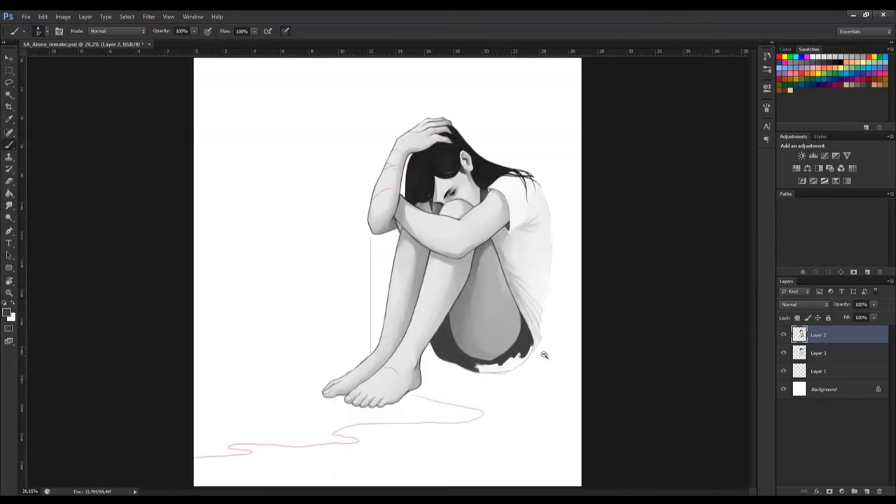
{"action": "scroll", "coordinate": [420, 350], "scroll_direction": "up", "scroll_amount": 3}
{"action": "scroll", "coordinate": [460, 330], "scroll_direction": "down", "scroll_amount": 1}
{"action": "scroll", "coordinate": [396, 348], "scroll_direction": "up", "scroll_amount": 2}
{"action": "scroll", "coordinate": [395, 348], "scroll_direction": "down", "scroll_amount": 2}
{"action": "left_click_drag", "start_coordinate": [392, 395], "coordinate": [456, 379]}
{"action": "scroll", "coordinate": [420, 378], "scroll_direction": "down", "scroll_amount": 2}
{"action": "scroll", "coordinate": [540, 390], "scroll_direction": "up", "scroll_amount": 1}
{"action": "scroll", "coordinate": [357, 393], "scroll_direction": "up", "scroll_amount": 1}
Magic Wand-select the dark shorts area and shrink the brush to 33 px
{"action": "key", "text": "w"}
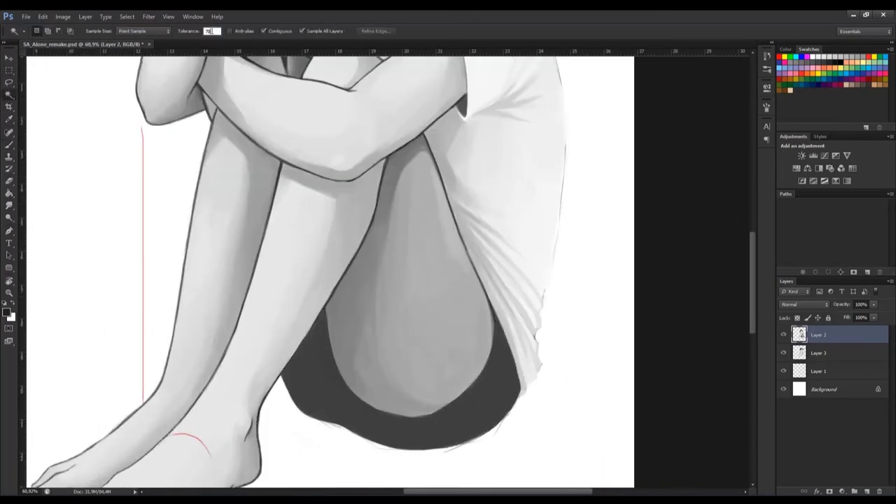
{"action": "left_click", "coordinate": [420, 427]}
{"action": "key", "text": "b"}
{"action": "right_click", "coordinate": [448, 420]}
{"action": "key", "text": "Escape"}
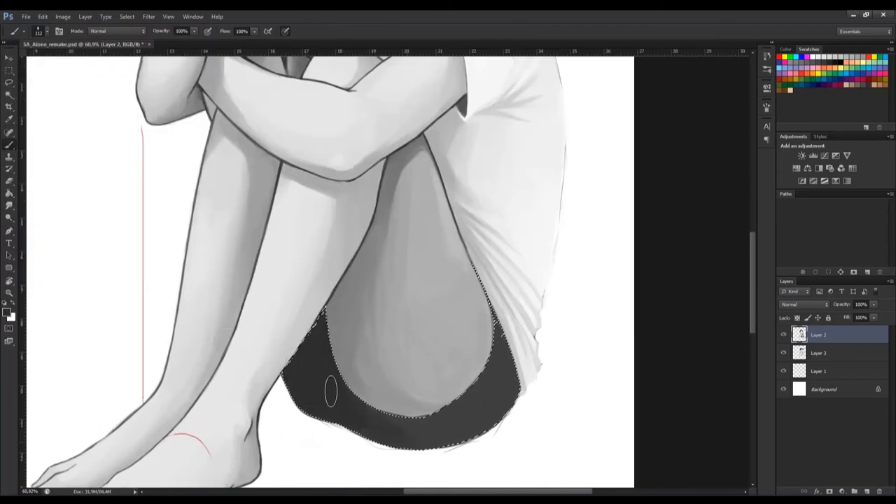
{"action": "key", "text": "bracketleft"}
{"action": "key", "text": "bracketleft"}
{"action": "key", "text": "bracketleft"}
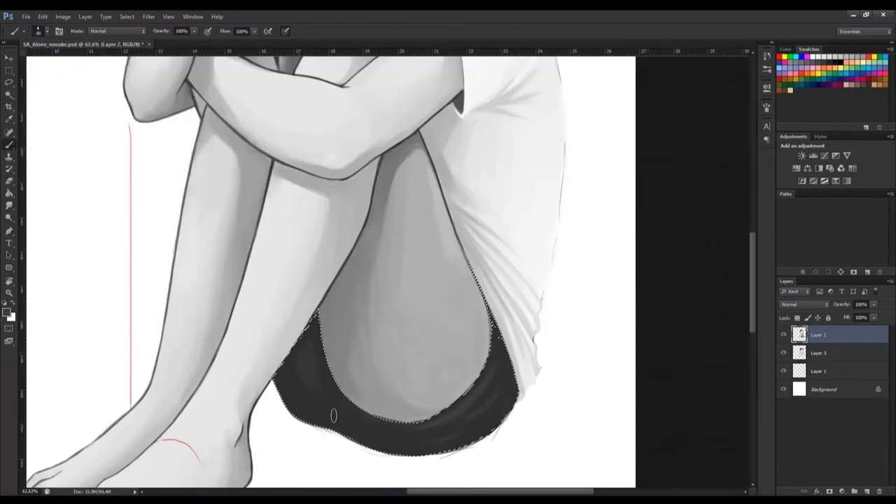
Zoom in and out to check the charcoal shorts and fold shading beneath the thigh
{"action": "scroll", "coordinate": [297, 380], "scroll_direction": "down", "scroll_amount": 1}
{"action": "scroll", "coordinate": [344, 378], "scroll_direction": "down", "scroll_amount": 1}
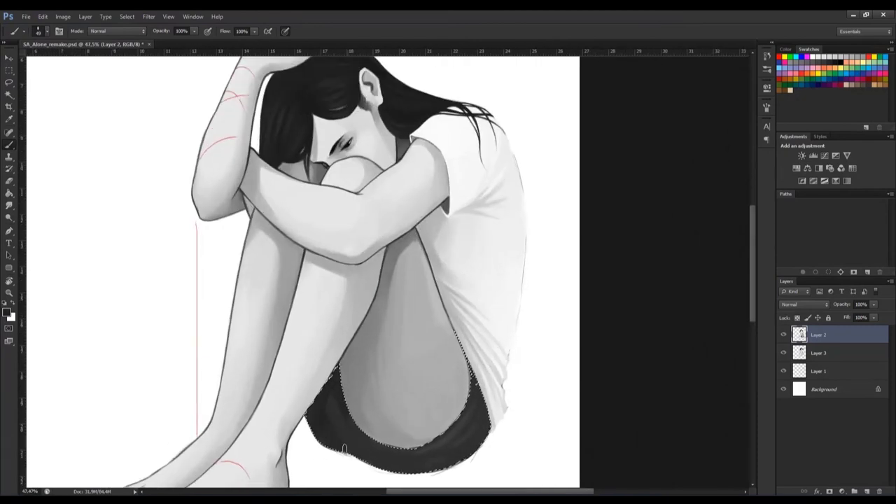
{"action": "scroll", "coordinate": [609, 343], "scroll_direction": "down", "scroll_amount": 2}
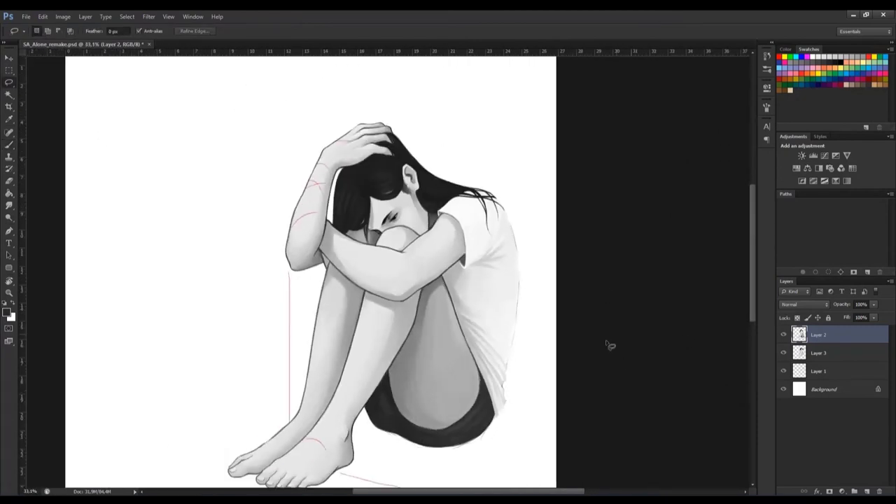
{"action": "scroll", "coordinate": [608, 343], "scroll_direction": "up", "scroll_amount": 3}
{"action": "scroll", "coordinate": [609, 344], "scroll_direction": "up", "scroll_amount": 3}
{"action": "scroll", "coordinate": [608, 344], "scroll_direction": "down", "scroll_amount": 3}
{"action": "scroll", "coordinate": [320, 277], "scroll_direction": "up", "scroll_amount": 1}
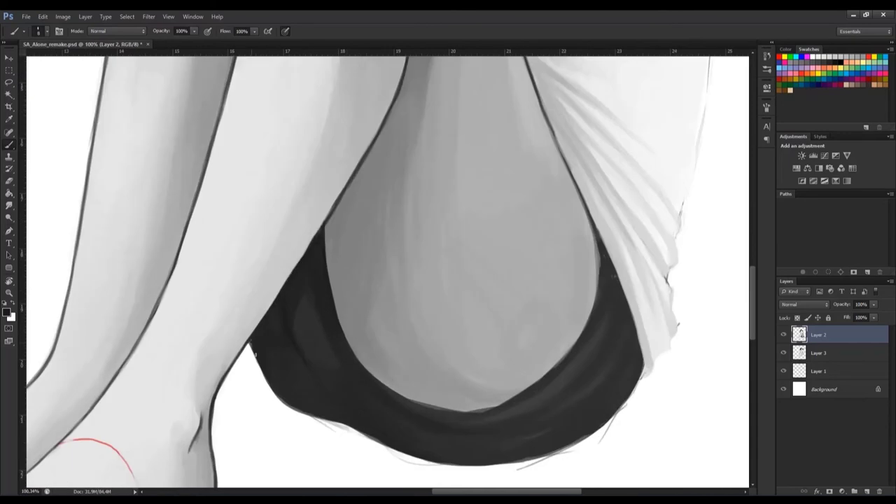
{"action": "scroll", "coordinate": [422, 394], "scroll_direction": "down", "scroll_amount": 2}
{"action": "scroll", "coordinate": [284, 427], "scroll_direction": "up", "scroll_amount": 3}
{"action": "scroll", "coordinate": [397, 357], "scroll_direction": "up", "scroll_amount": 1}
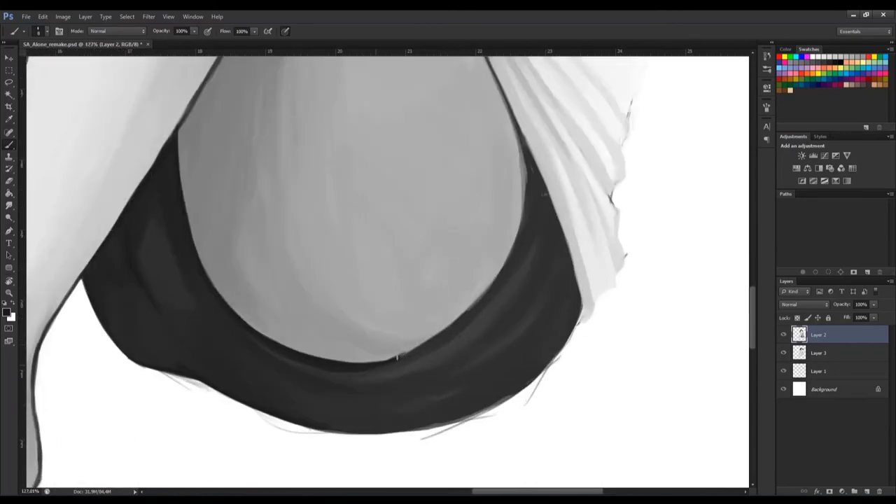
{"action": "scroll", "coordinate": [429, 340], "scroll_direction": "up", "scroll_amount": 2}
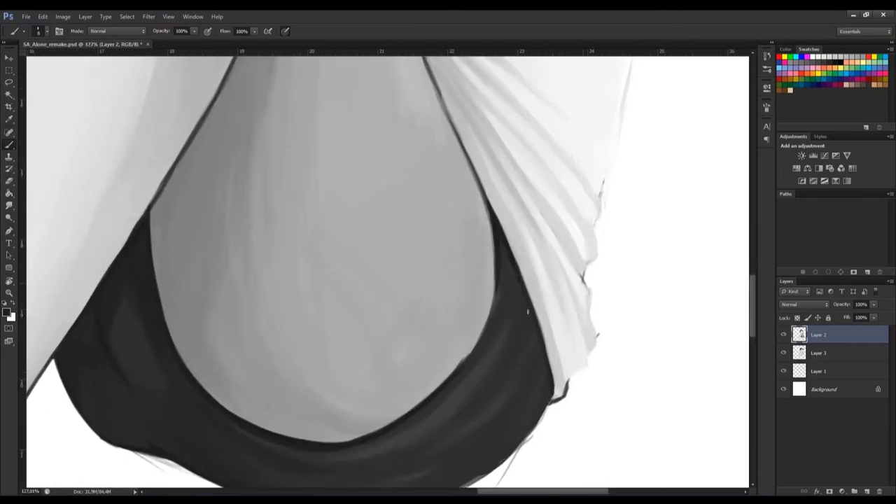
{"action": "scroll", "coordinate": [528, 312], "scroll_direction": "down", "scroll_amount": 1}
{"action": "scroll", "coordinate": [481, 344], "scroll_direction": "up", "scroll_amount": 1}
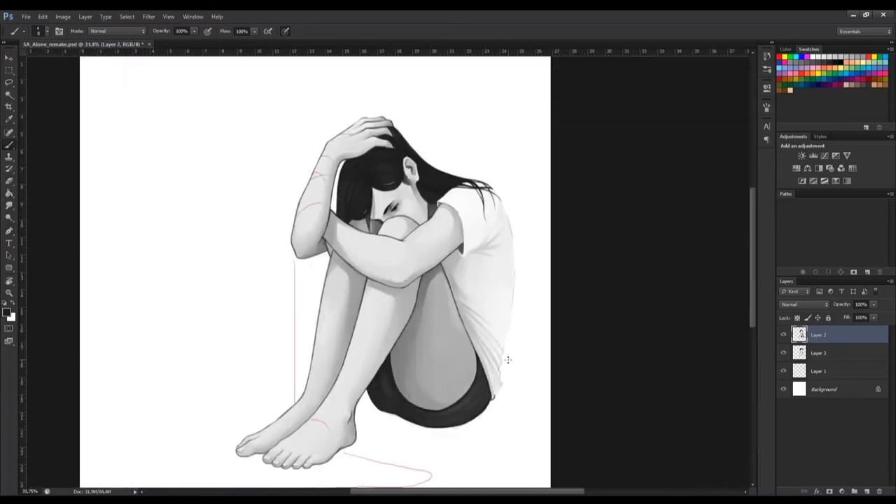
Paint soft grey fold shading along the shirt hem and the folds beside the arm
{"action": "left_click_drag", "start_coordinate": [469, 358], "coordinate": [491, 329]}
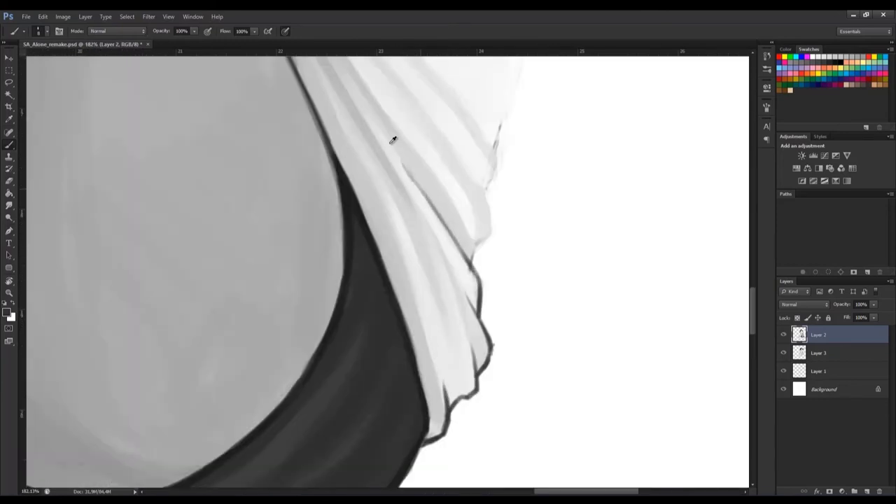
{"action": "scroll", "coordinate": [459, 212], "scroll_direction": "up", "scroll_amount": 3}
{"action": "mouse_move", "coordinate": [467, 258]}
{"action": "left_mouse_down"}
{"action": "mouse_move", "coordinate": [425, 297]}
{"action": "mouse_move", "coordinate": [444, 273]}
{"action": "mouse_move", "coordinate": [401, 202]}
{"action": "left_mouse_up"}
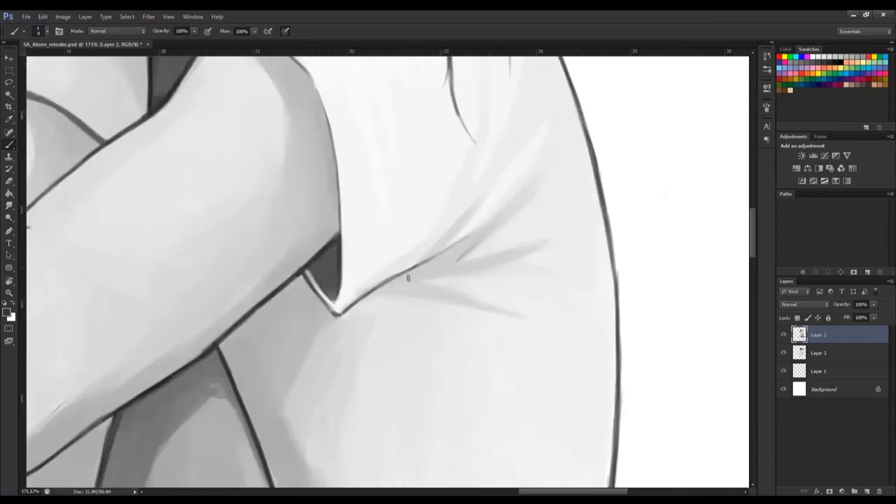
{"action": "scroll", "coordinate": [408, 278], "scroll_direction": "down", "scroll_amount": 5}
{"action": "scroll", "coordinate": [366, 276], "scroll_direction": "up", "scroll_amount": 4}
{"action": "scroll", "coordinate": [310, 150], "scroll_direction": "down", "scroll_amount": 3}
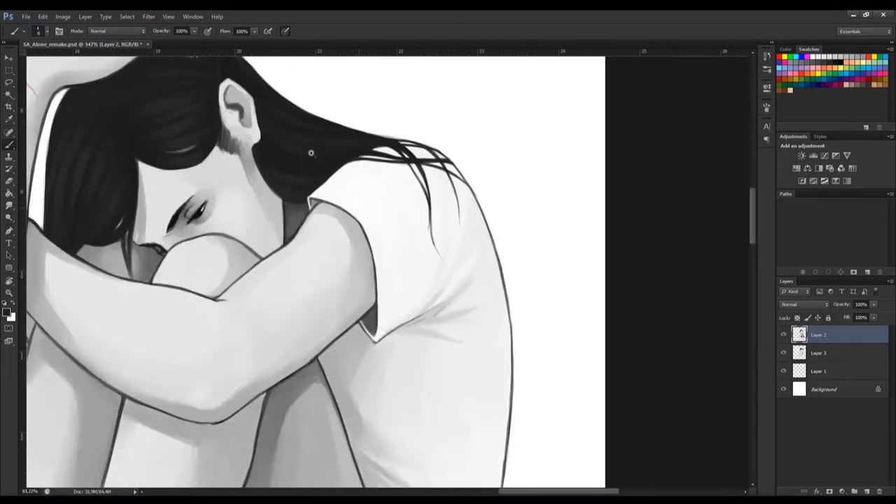
{"action": "scroll", "coordinate": [400, 206], "scroll_direction": "down", "scroll_amount": 3}
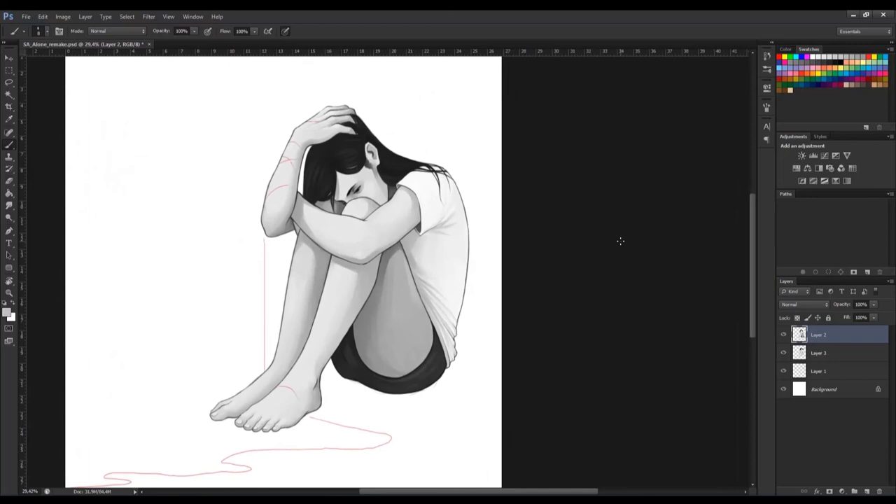
Extend the grey cast shadow right of the shorts and sample the background shading grey
{"action": "scroll", "coordinate": [294, 413], "scroll_direction": "up", "scroll_amount": 2}
{"action": "scroll", "coordinate": [304, 317], "scroll_direction": "up", "scroll_amount": 2}
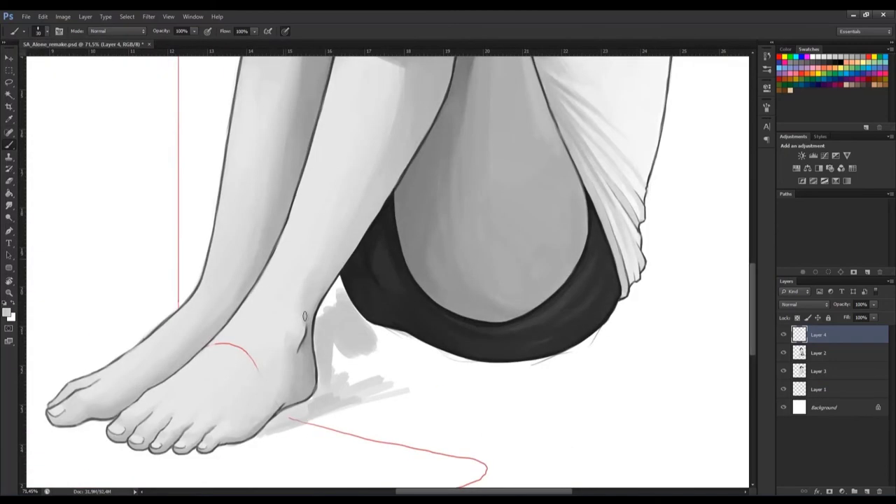
{"action": "scroll", "coordinate": [320, 332], "scroll_direction": "down", "scroll_amount": 1}
{"action": "scroll", "coordinate": [311, 341], "scroll_direction": "down", "scroll_amount": 2}
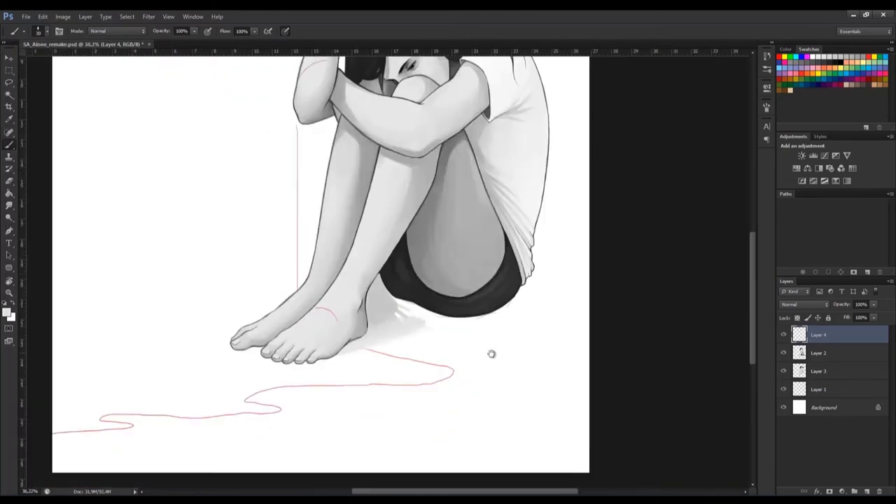
{"action": "scroll", "coordinate": [490, 355], "scroll_direction": "up", "scroll_amount": 1}
{"action": "scroll", "coordinate": [282, 211], "scroll_direction": "up", "scroll_amount": 1}
{"action": "scroll", "coordinate": [260, 236], "scroll_direction": "up", "scroll_amount": 1}
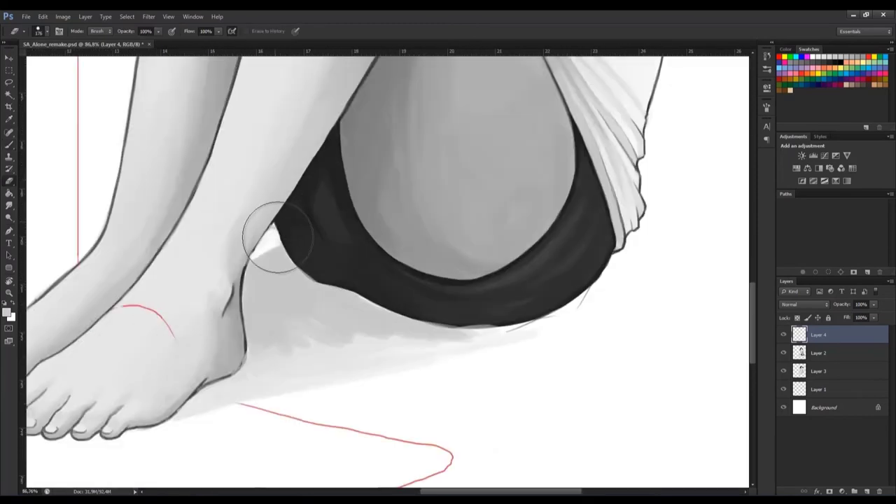
{"action": "scroll", "coordinate": [304, 329], "scroll_direction": "down", "scroll_amount": 1}
{"action": "scroll", "coordinate": [394, 334], "scroll_direction": "up", "scroll_amount": 1}
{"action": "scroll", "coordinate": [246, 329], "scroll_direction": "down", "scroll_amount": 1}
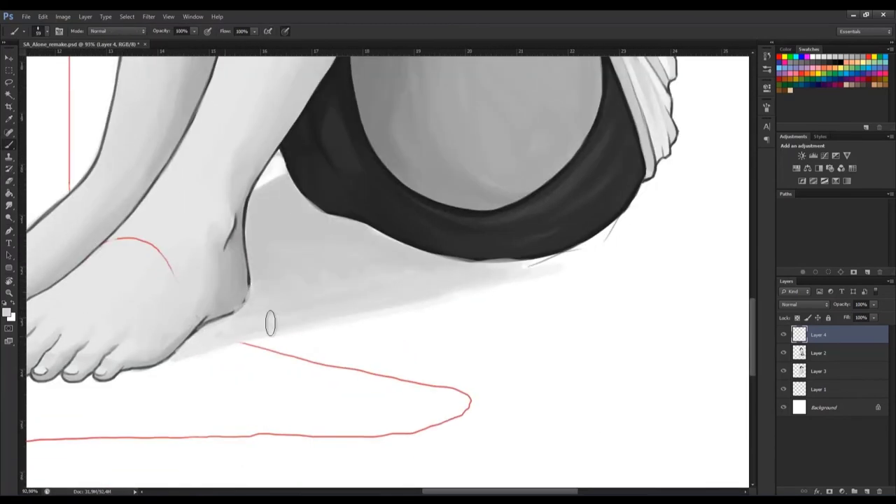
{"action": "scroll", "coordinate": [268, 321], "scroll_direction": "down", "scroll_amount": 1}
{"action": "scroll", "coordinate": [444, 351], "scroll_direction": "down", "scroll_amount": 1}
{"action": "scroll", "coordinate": [466, 304], "scroll_direction": "up", "scroll_amount": 1}
{"action": "scroll", "coordinate": [470, 319], "scroll_direction": "down", "scroll_amount": 2}
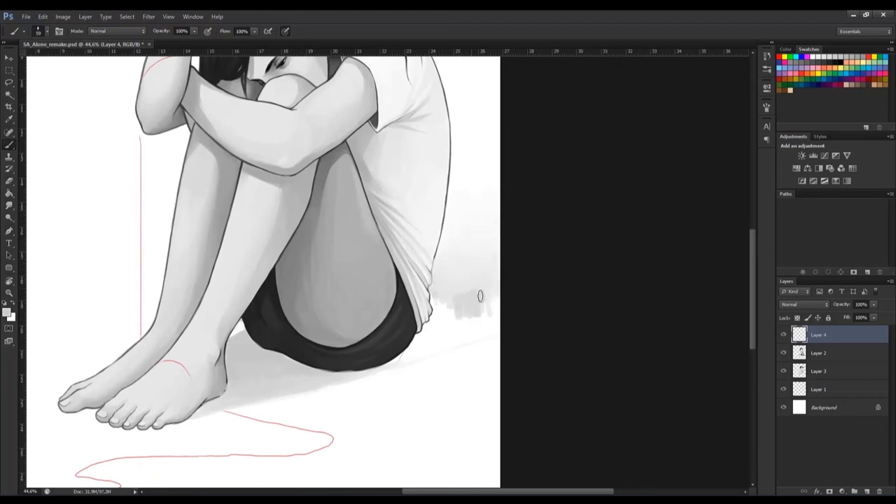
{"action": "left_click_drag", "start_coordinate": [481, 296], "coordinate": [490, 280]}
{"action": "left_click", "coordinate": [371, 360], "text": "alt"}
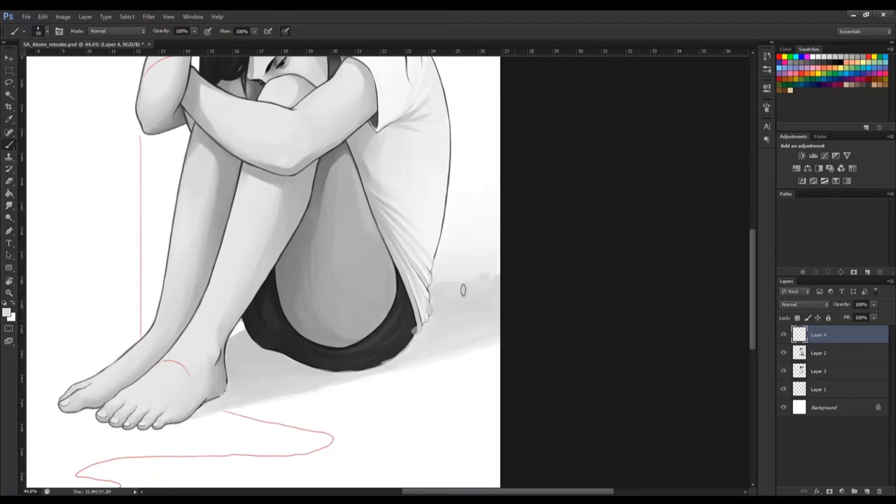
Alternate between Eraser and Brush, checking brush choices, to refine the cast shadow
{"action": "scroll", "coordinate": [463, 290], "scroll_direction": "down", "scroll_amount": 3}
{"action": "scroll", "coordinate": [439, 360], "scroll_direction": "up", "scroll_amount": 2}
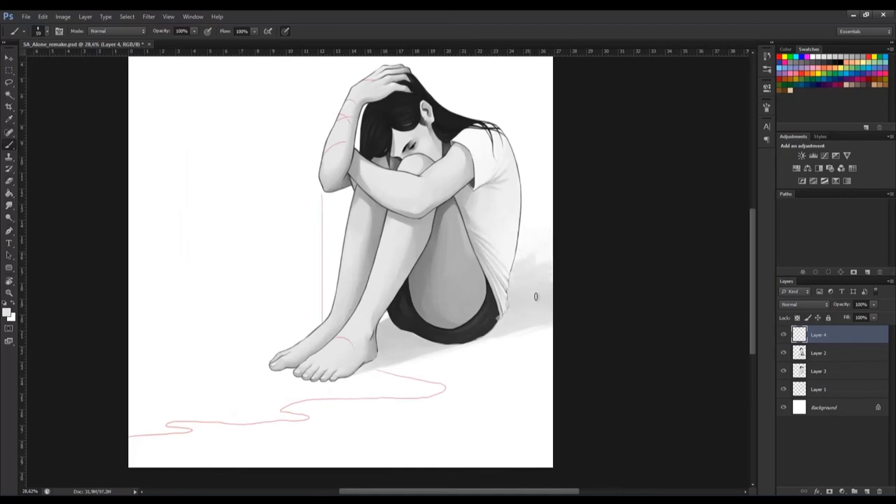
{"action": "scroll", "coordinate": [545, 301], "scroll_direction": "up", "scroll_amount": 2}
{"action": "scroll", "coordinate": [480, 330], "scroll_direction": "up", "scroll_amount": 2}
{"action": "key", "text": "e"}
{"action": "right_click", "coordinate": [480, 330]}
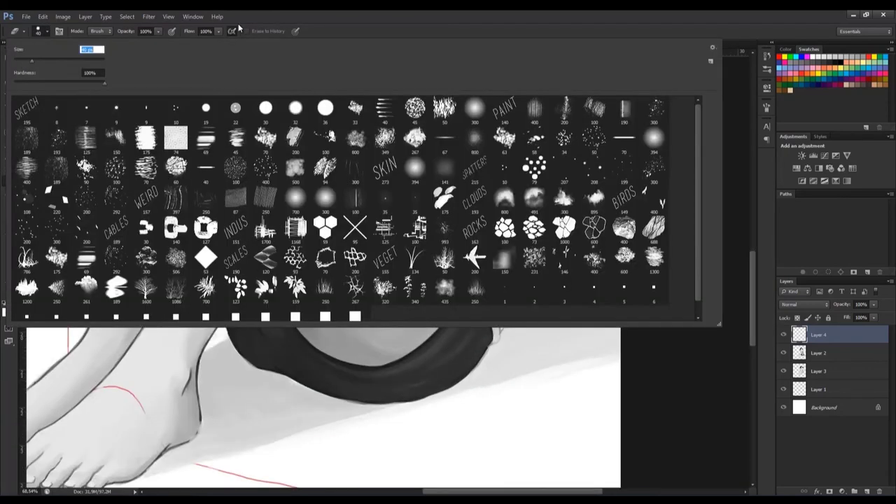
{"action": "key", "text": "Escape"}
{"action": "scroll", "coordinate": [484, 379], "scroll_direction": "down", "scroll_amount": 2}
{"action": "scroll", "coordinate": [711, 321], "scroll_direction": "down", "scroll_amount": 2}
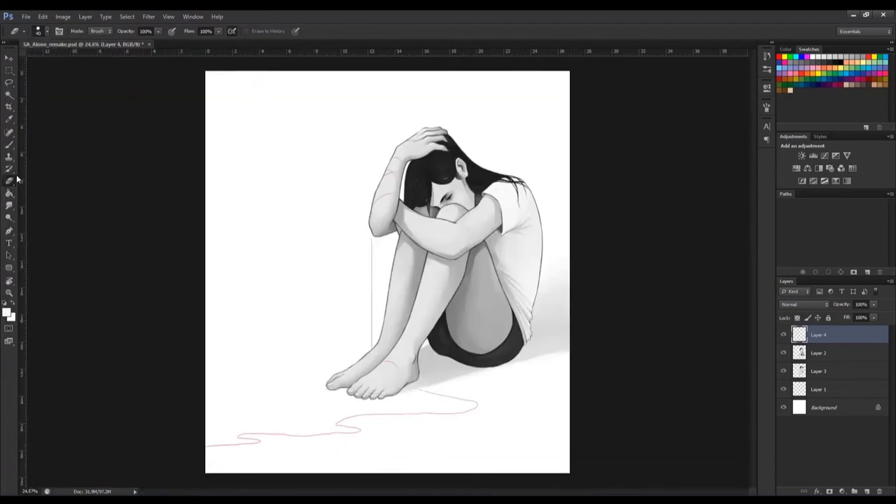
{"action": "scroll", "coordinate": [400, 406], "scroll_direction": "up", "scroll_amount": 3}
{"action": "key", "text": "b"}
{"action": "scroll", "coordinate": [598, 330], "scroll_direction": "down", "scroll_amount": 1}
{"action": "scroll", "coordinate": [532, 280], "scroll_direction": "down", "scroll_amount": 2}
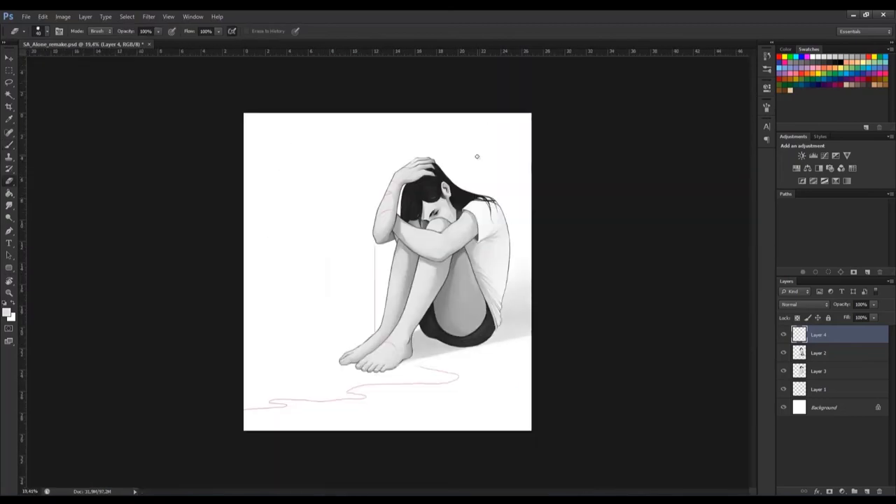
{"action": "scroll", "coordinate": [451, 238], "scroll_direction": "up", "scroll_amount": 3}
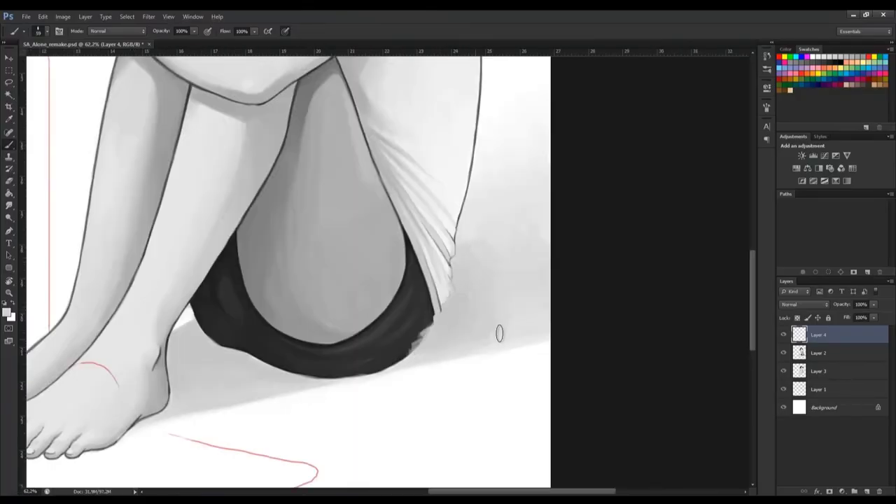
{"action": "key", "text": "e"}
{"action": "scroll", "coordinate": [420, 322], "scroll_direction": "up", "scroll_amount": 3}
{"action": "scroll", "coordinate": [472, 208], "scroll_direction": "down", "scroll_amount": 5}
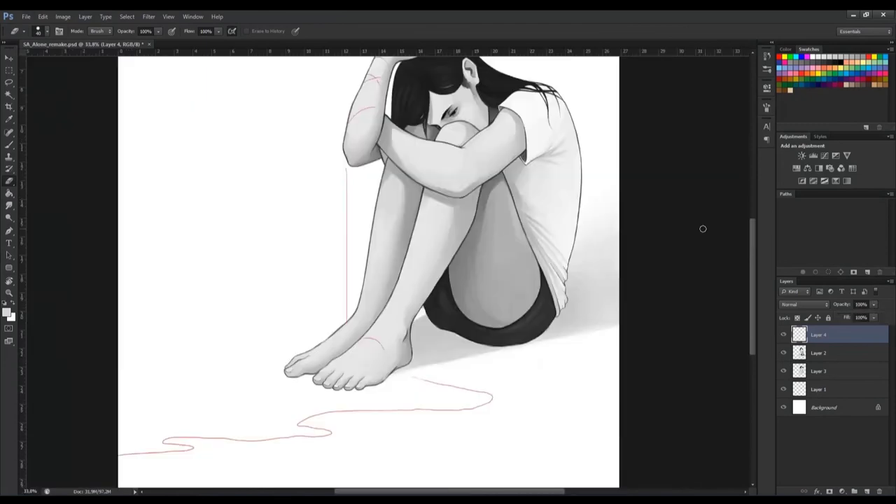
{"action": "scroll", "coordinate": [702, 229], "scroll_direction": "down", "scroll_amount": 2}
Crop the canvas wider past the left edge, reposition the image, and apply the crop
{"action": "key", "text": "c"}
{"action": "left_click_drag", "start_coordinate": [266, 271], "coordinate": [159, 271]}
{"action": "left_click_drag", "start_coordinate": [378, 223], "coordinate": [386, 223]}
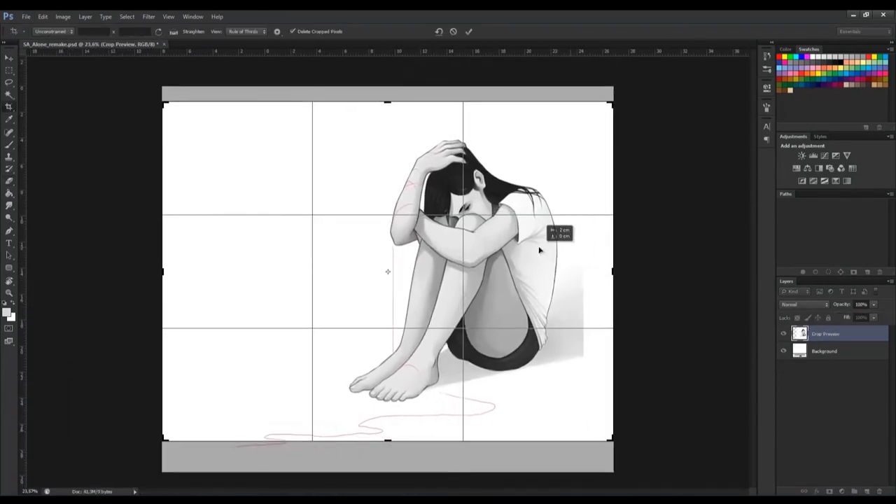
{"action": "key", "text": "Return"}
Return to the Brush, then switch to the Eraser to smooth the shadow beside the shorts
{"action": "key", "text": "b"}
{"action": "scroll", "coordinate": [538, 363], "scroll_direction": "up", "scroll_amount": 3}
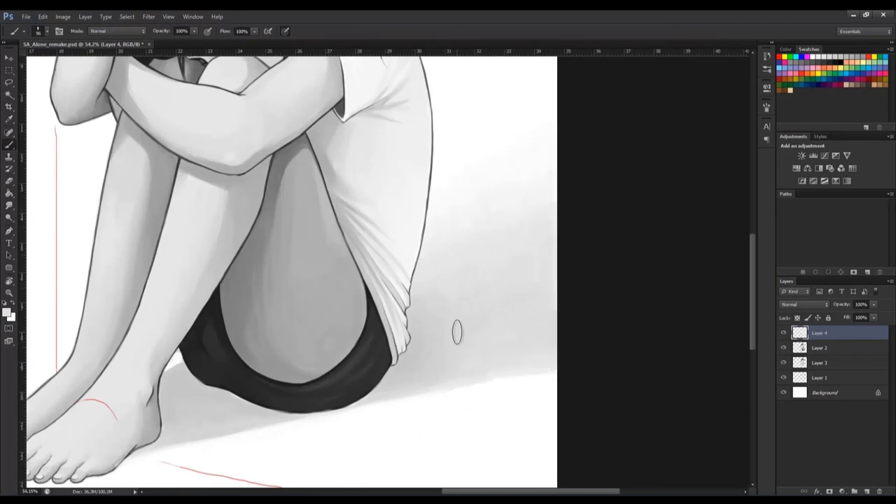
{"action": "scroll", "coordinate": [420, 315], "scroll_direction": "down", "scroll_amount": 2}
{"action": "scroll", "coordinate": [410, 367], "scroll_direction": "up", "scroll_amount": 2}
{"action": "scroll", "coordinate": [396, 340], "scroll_direction": "up", "scroll_amount": 2}
{"action": "scroll", "coordinate": [630, 343], "scroll_direction": "up", "scroll_amount": 3}
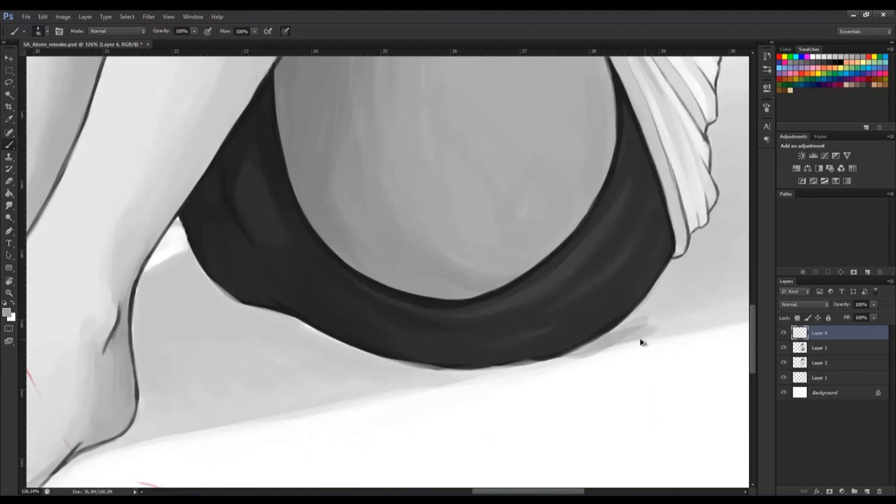
{"action": "scroll", "coordinate": [630, 342], "scroll_direction": "down", "scroll_amount": 3}
{"action": "key", "text": "e"}
{"action": "scroll", "coordinate": [416, 360], "scroll_direction": "up", "scroll_amount": 2}
{"action": "scroll", "coordinate": [656, 464], "scroll_direction": "down", "scroll_amount": 5}
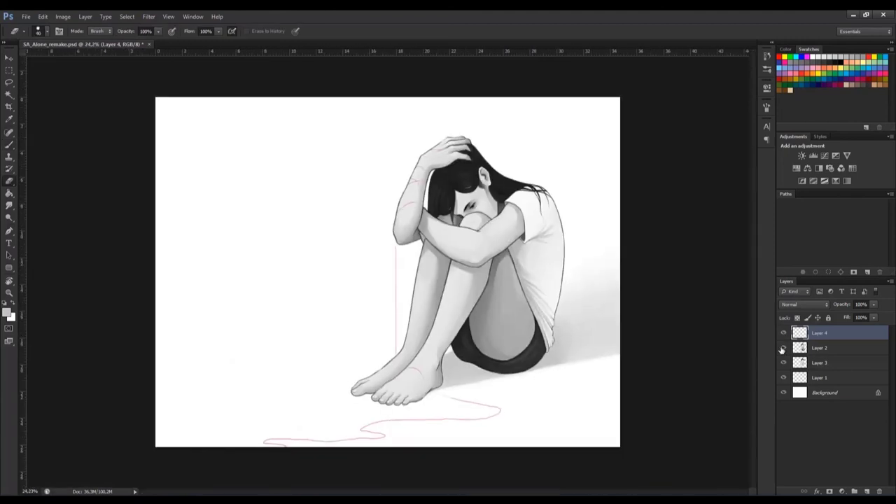
Paint red thread loops and a small bow around the girl's finger
{"action": "scroll", "coordinate": [448, 154], "scroll_direction": "up", "scroll_amount": 5}
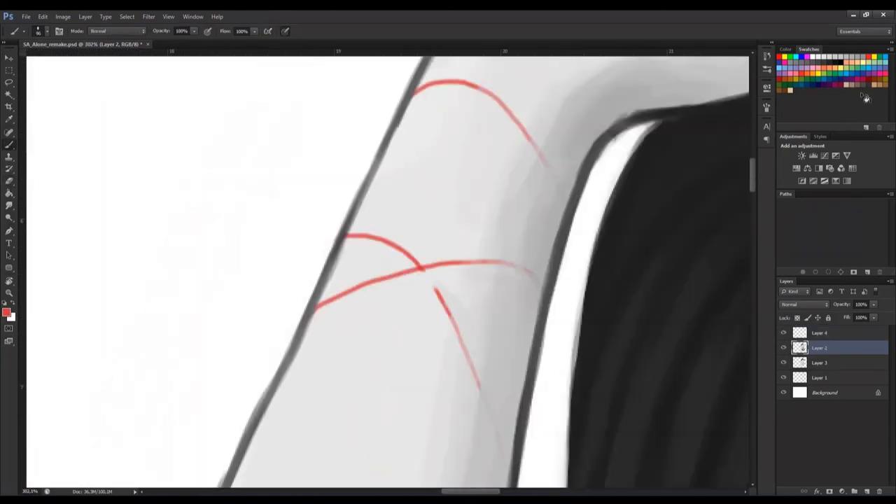
{"action": "key", "text": "b"}
{"action": "right_click", "coordinate": [698, 143]}
{"action": "key", "text": "Escape"}
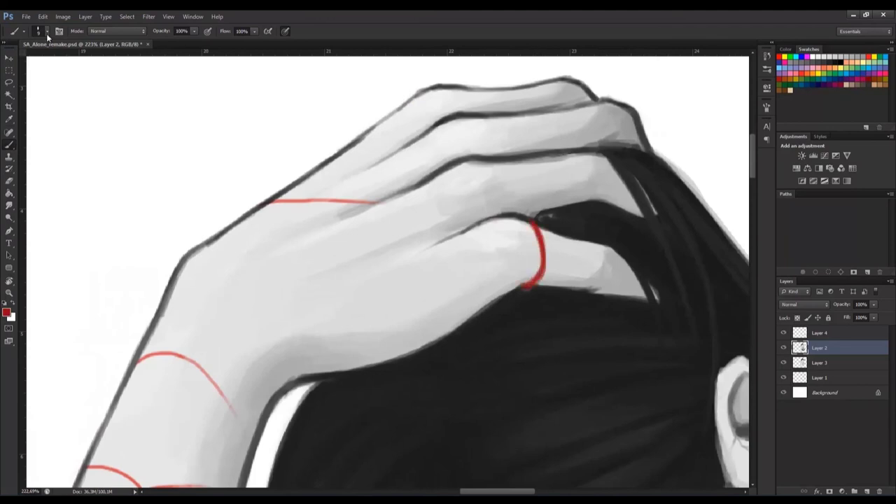
{"action": "scroll", "coordinate": [561, 259], "scroll_direction": "down", "scroll_amount": 5}
{"action": "left_click_drag", "start_coordinate": [561, 238], "coordinate": [567, 322]}
{"action": "scroll", "coordinate": [561, 259], "scroll_direction": "up", "scroll_amount": 5}
{"action": "scroll", "coordinate": [370, 234], "scroll_direction": "down", "scroll_amount": 1}
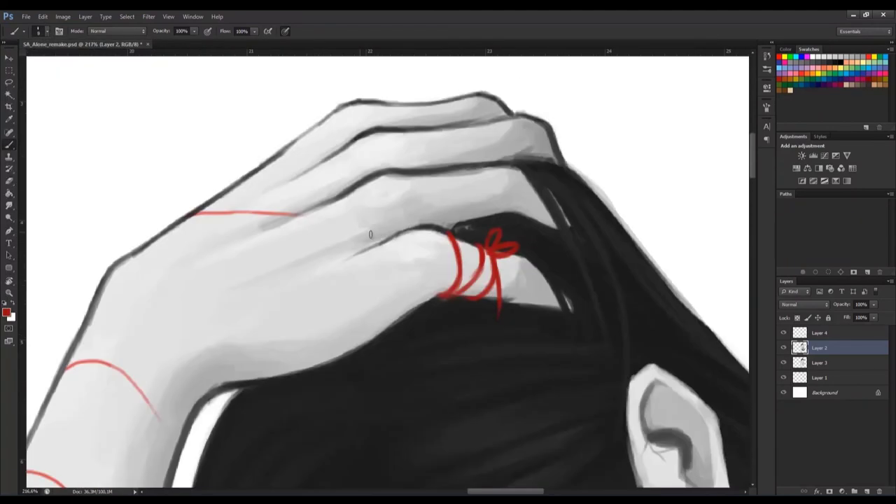
{"action": "scroll", "coordinate": [241, 238], "scroll_direction": "down", "scroll_amount": 2}
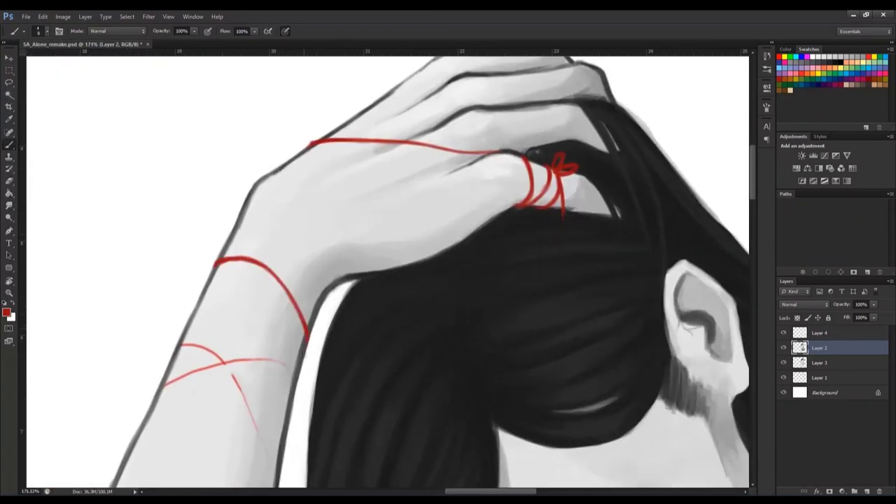
Fit the whole painting in the window and zoom in and out to review the red wraps
{"action": "key", "text": "ctrl+0"}
{"action": "scroll", "coordinate": [411, 234], "scroll_direction": "up", "scroll_amount": 5}
{"action": "scroll", "coordinate": [352, 298], "scroll_direction": "up", "scroll_amount": 2}
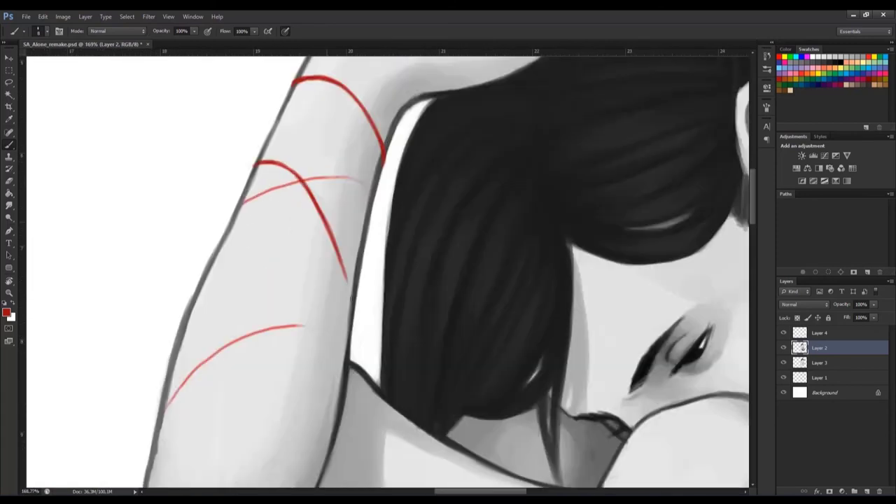
{"action": "key", "text": "ctrl+0"}
{"action": "scroll", "coordinate": [306, 221], "scroll_direction": "up", "scroll_amount": 5}
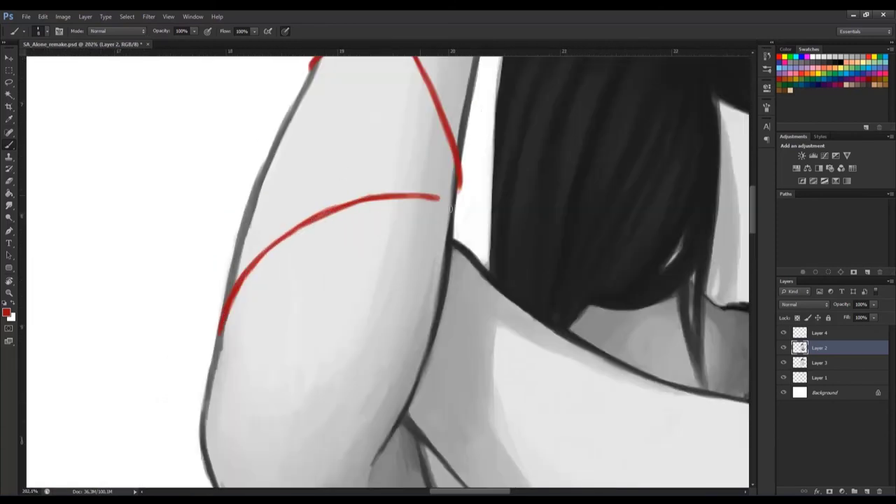
{"action": "scroll", "coordinate": [451, 208], "scroll_direction": "down", "scroll_amount": 3}
{"action": "scroll", "coordinate": [340, 249], "scroll_direction": "up", "scroll_amount": 3}
{"action": "scroll", "coordinate": [341, 250], "scroll_direction": "down", "scroll_amount": 1}
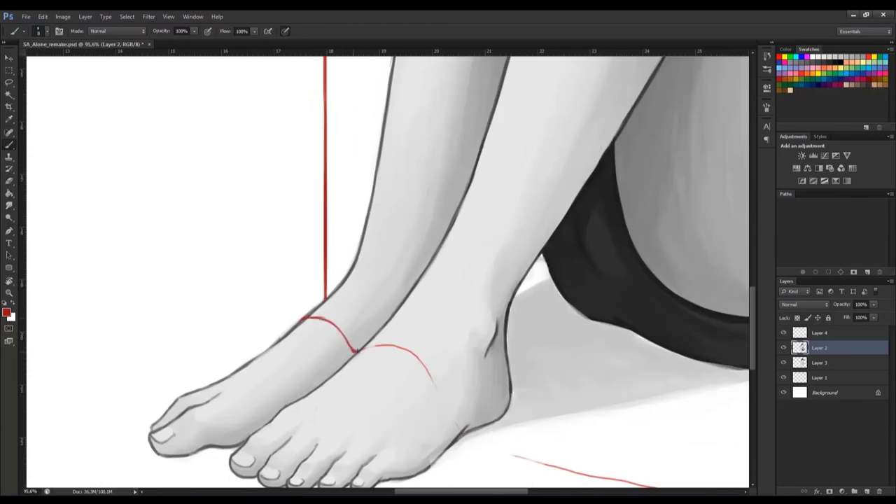
{"action": "scroll", "coordinate": [348, 344], "scroll_direction": "up", "scroll_amount": 2}
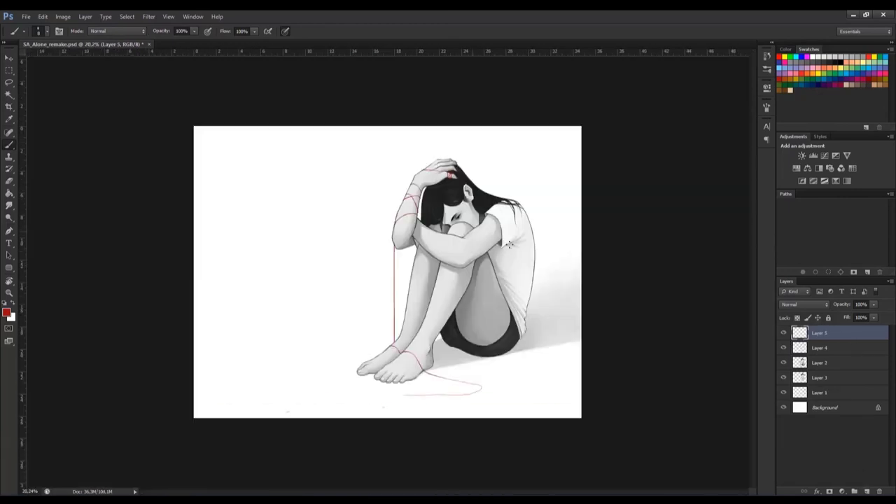
Continue the red floor thread leftward toward the canvas's bottom-left edge
{"action": "scroll", "coordinate": [583, 369], "scroll_direction": "down", "scroll_amount": 5}
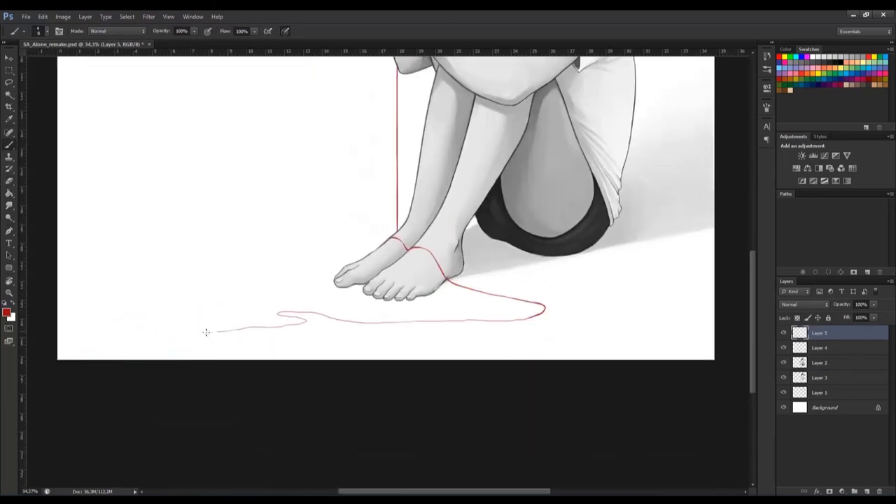
{"action": "left_click_drag", "start_coordinate": [206, 332], "coordinate": [169, 337]}
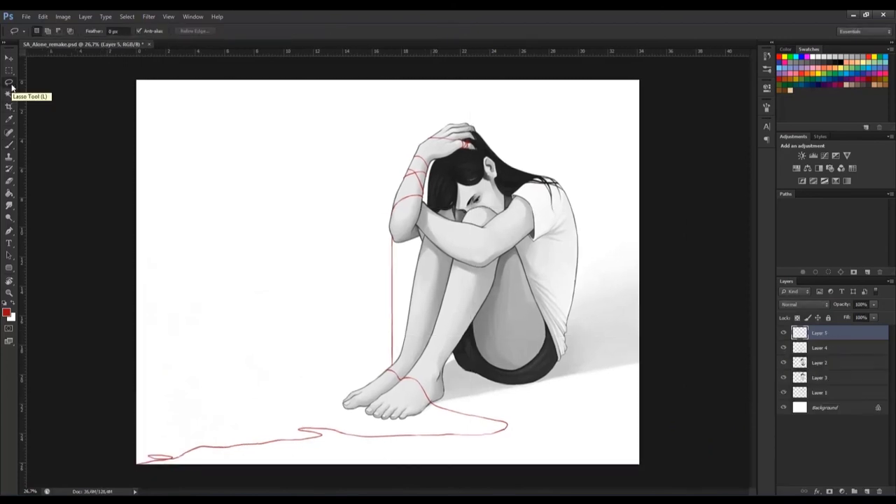
Toggle Layer 2 and Layer 6 visibility to compare their shading
{"action": "left_click", "coordinate": [784, 362]}
{"action": "left_click", "coordinate": [784, 362]}
{"action": "scroll", "coordinate": [804, 304], "scroll_direction": "down", "scroll_amount": 8}
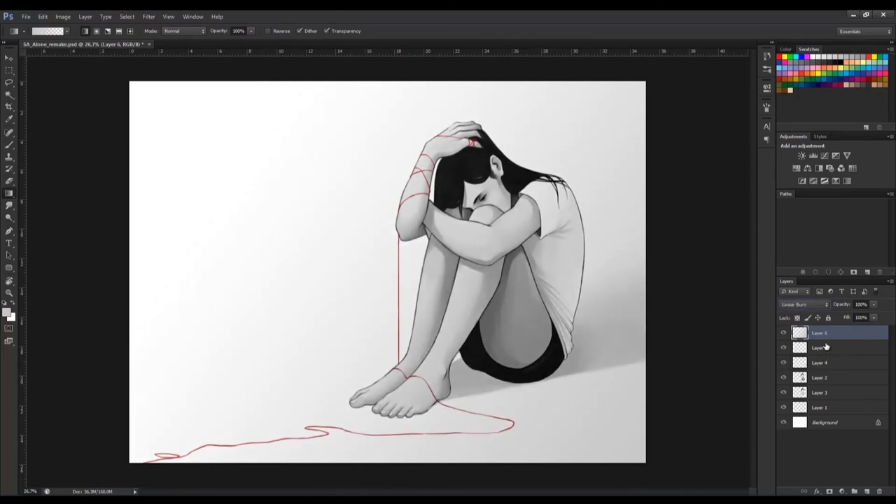
{"action": "scroll", "coordinate": [804, 304], "scroll_direction": "up", "scroll_amount": 10}
{"action": "left_click", "coordinate": [784, 333]}
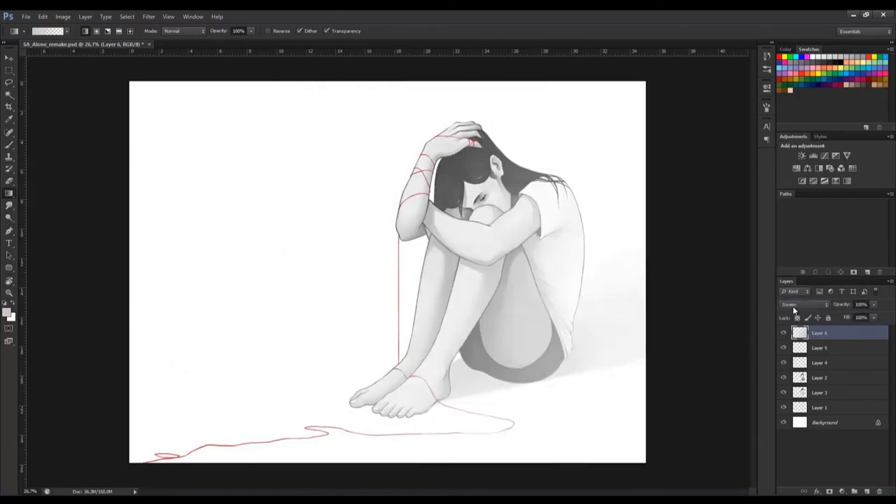
{"action": "left_click", "coordinate": [785, 333]}
{"action": "left_click", "coordinate": [784, 334]}
{"action": "left_click", "coordinate": [784, 333]}
Switch to the Gradient tool and toggle Layer 6 repeatedly to judge the wall gradient
{"action": "key", "text": "v"}
{"action": "scroll", "coordinate": [813, 303], "scroll_direction": "up", "scroll_amount": 3}
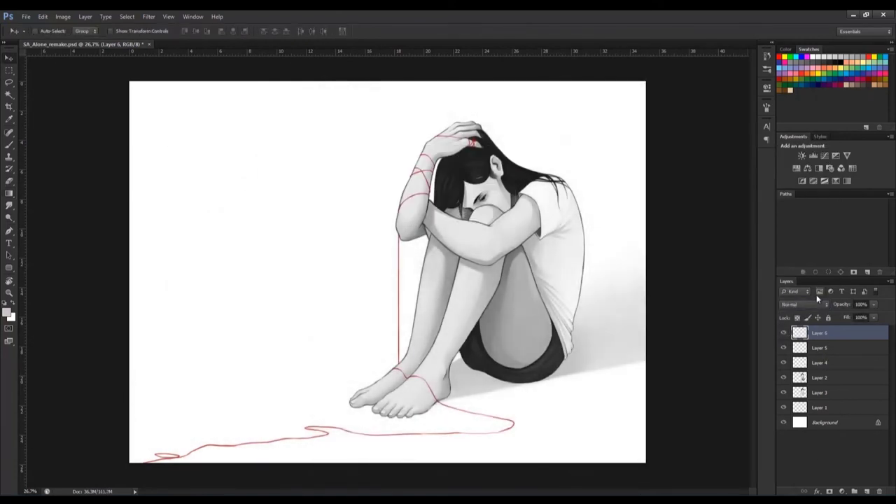
{"action": "key", "text": "g"}
{"action": "left_click", "coordinate": [784, 333]}
{"action": "left_click", "coordinate": [784, 334]}
{"action": "left_click", "coordinate": [784, 334]}
{"action": "left_click", "coordinate": [785, 334]}
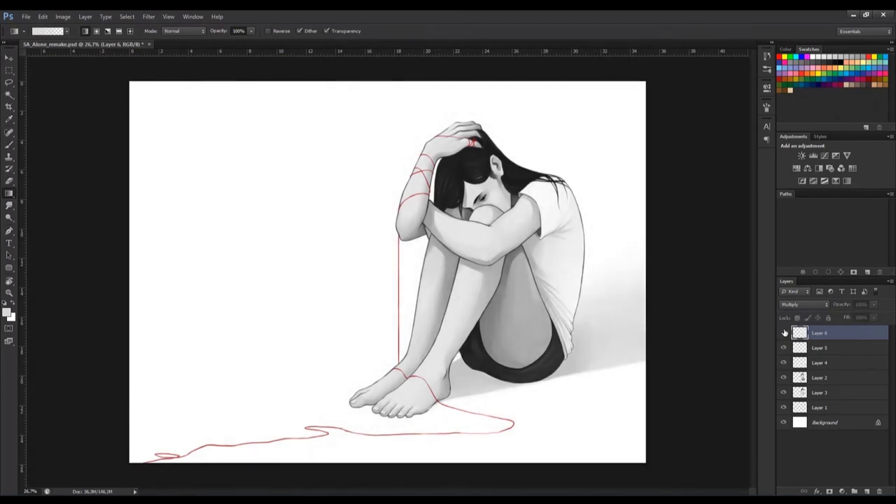
{"action": "left_click", "coordinate": [784, 334]}
{"action": "left_click", "coordinate": [785, 333]}
Hide Layer 6, duplicate the painted layers, and lasso-select the area around the eye
{"action": "left_click", "coordinate": [819, 348]}
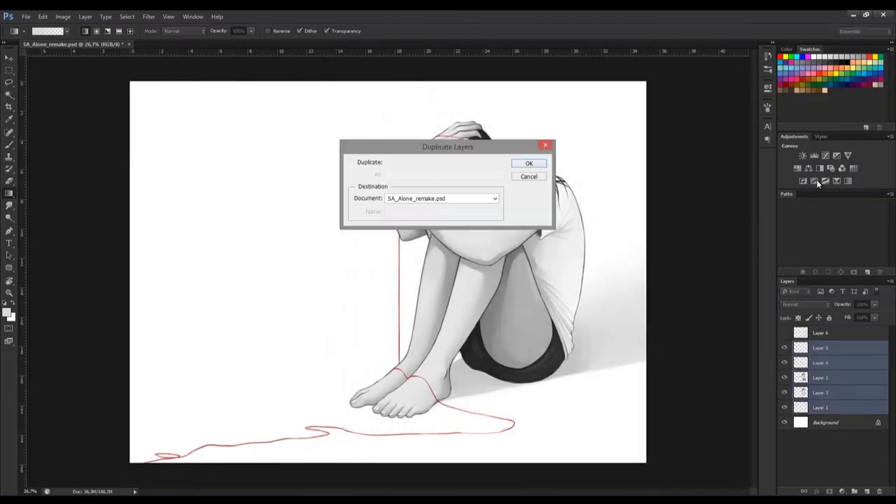
{"action": "key", "text": "Return"}
{"action": "key", "text": "l"}
{"action": "left_click_drag", "start_coordinate": [493, 177], "coordinate": [359, 277]}
{"action": "left_click", "coordinate": [359, 277]}
{"action": "left_click_drag", "start_coordinate": [441, 244], "coordinate": [439, 322]}
{"action": "key", "text": "v"}
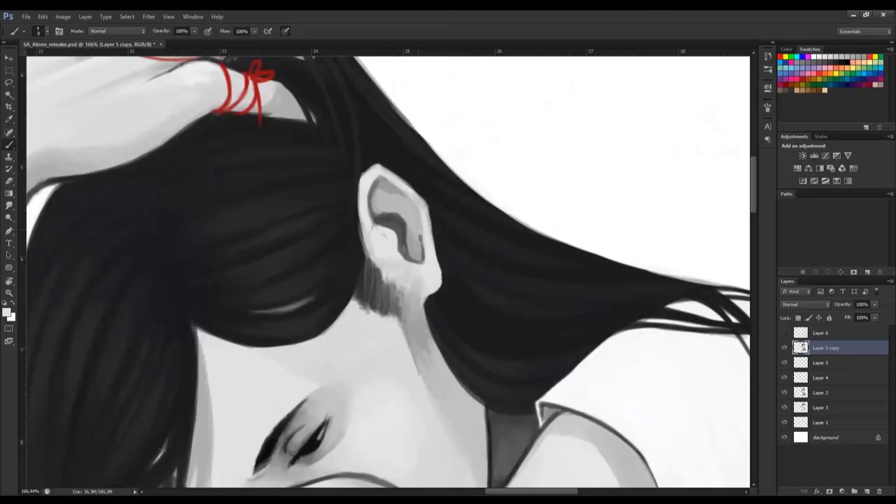
Zoom in on the girl's ear before adding the stud earring
{"action": "scroll", "coordinate": [397, 197], "scroll_direction": "up", "scroll_amount": 3}
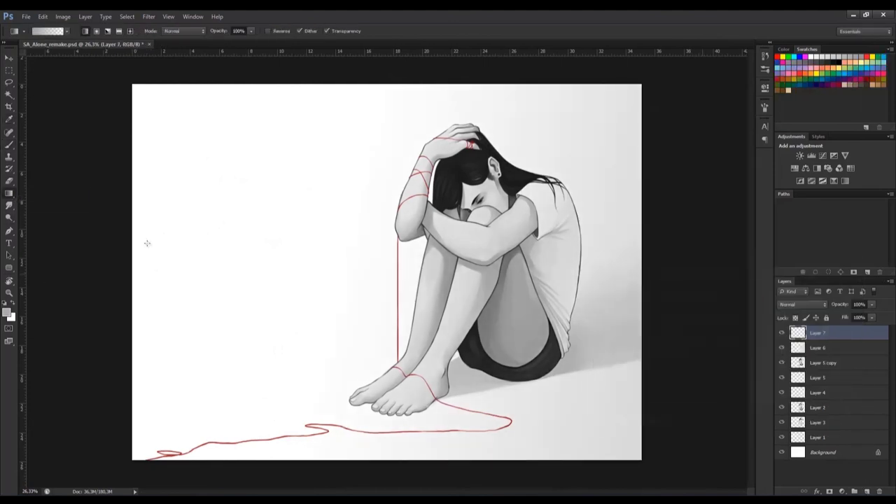
Fill the new layer with grey, add noise, and lower its opacity to a faint grain
{"action": "left_click", "coordinate": [148, 16]}
{"action": "left_click", "coordinate": [105, 160]}
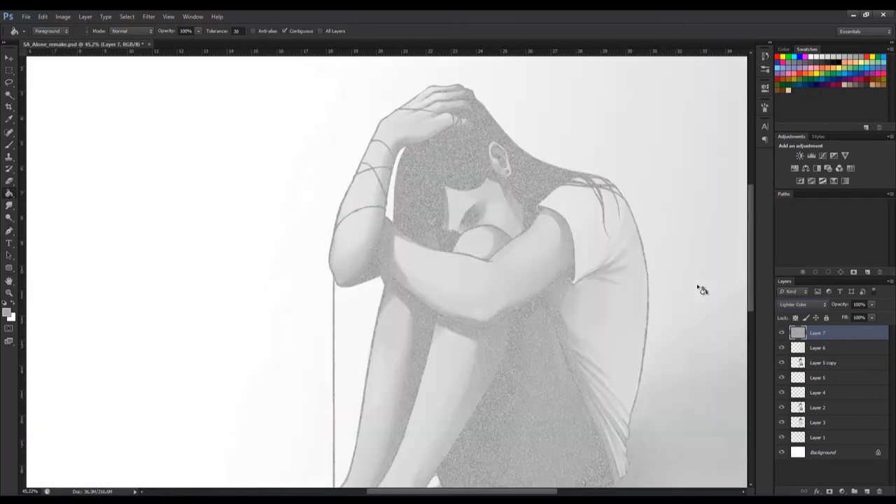
{"action": "scroll", "coordinate": [814, 307], "scroll_direction": "down", "scroll_amount": 4}
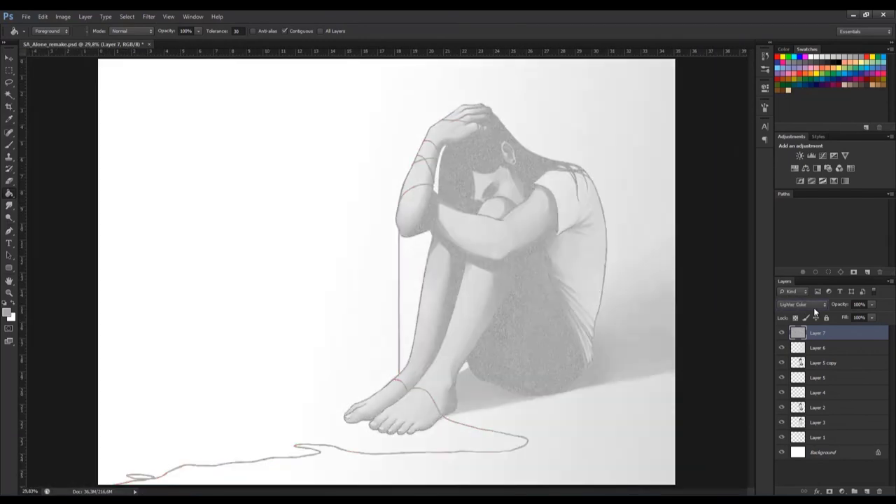
{"action": "scroll", "coordinate": [813, 307], "scroll_direction": "down", "scroll_amount": 5}
{"action": "left_click_drag", "start_coordinate": [832, 313], "coordinate": [820, 302]}
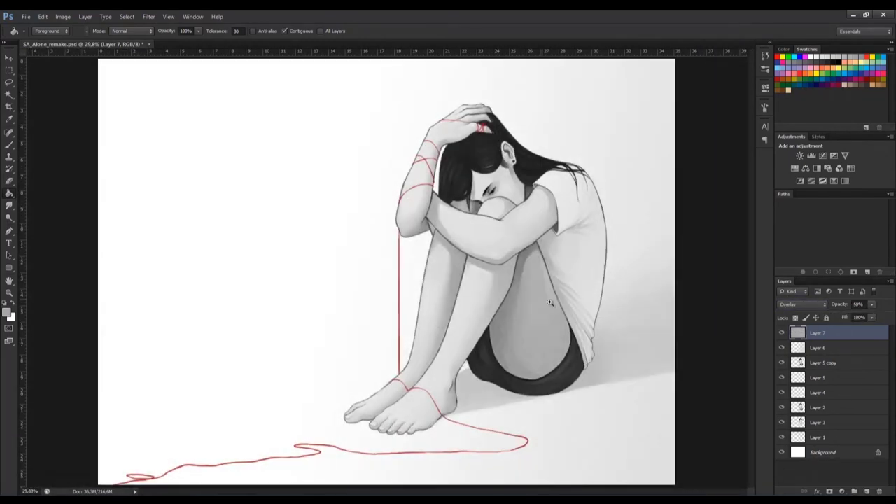
{"action": "left_click", "coordinate": [782, 334]}
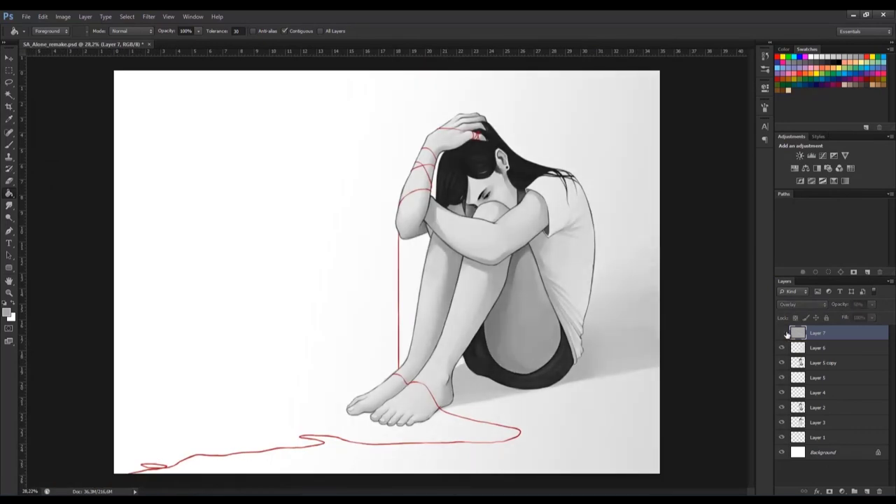
{"action": "left_click", "coordinate": [782, 334]}
{"action": "left_click", "coordinate": [823, 363]}
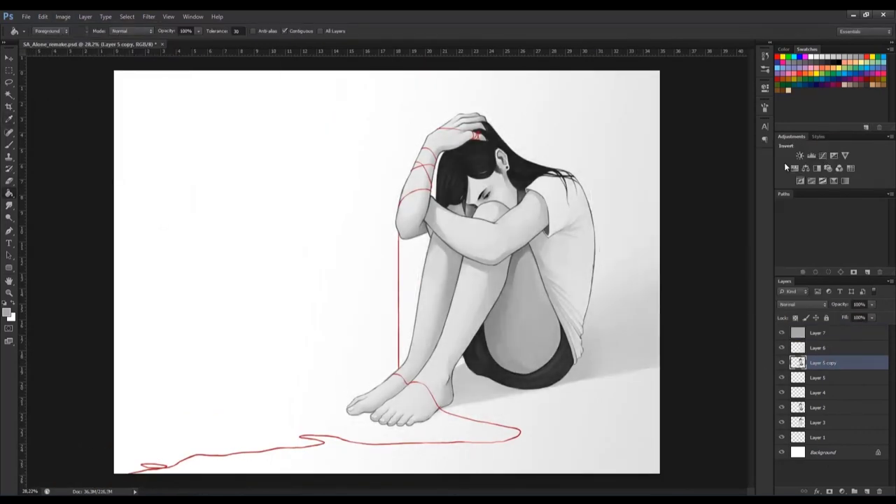
{"action": "left_click", "coordinate": [818, 334]}
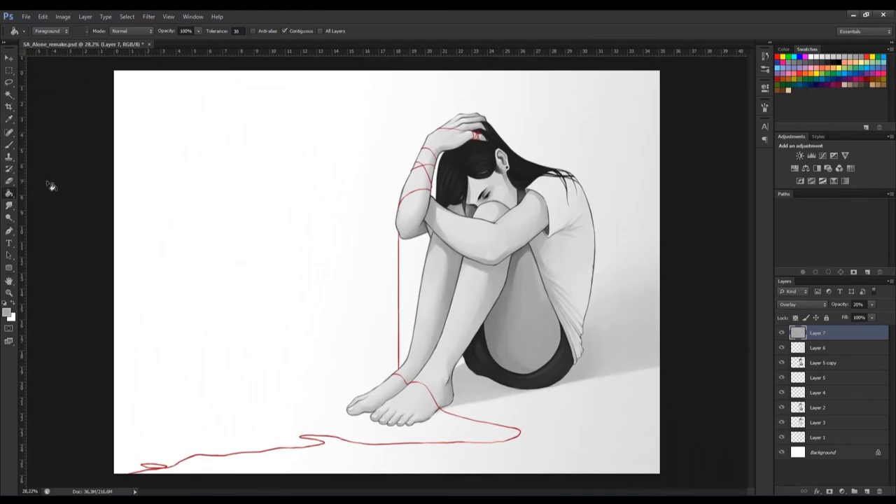
Add the artist's web address as small watermark text in the bottom-right corner
{"action": "key", "text": "t"}
{"action": "left_click", "coordinate": [240, 329]}
{"action": "type", "text": "KHAYAVOS.TUMBLR.COM"}
{"action": "left_click_drag", "start_coordinate": [295, 364], "coordinate": [609, 463]}
{"action": "left_click", "coordinate": [194, 31]}
{"action": "left_click", "coordinate": [187, 118]}
{"action": "key", "text": "l"}
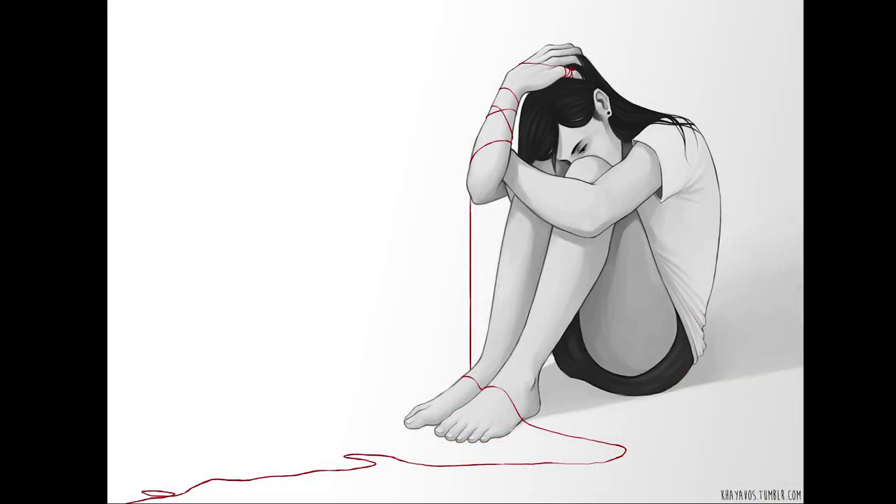